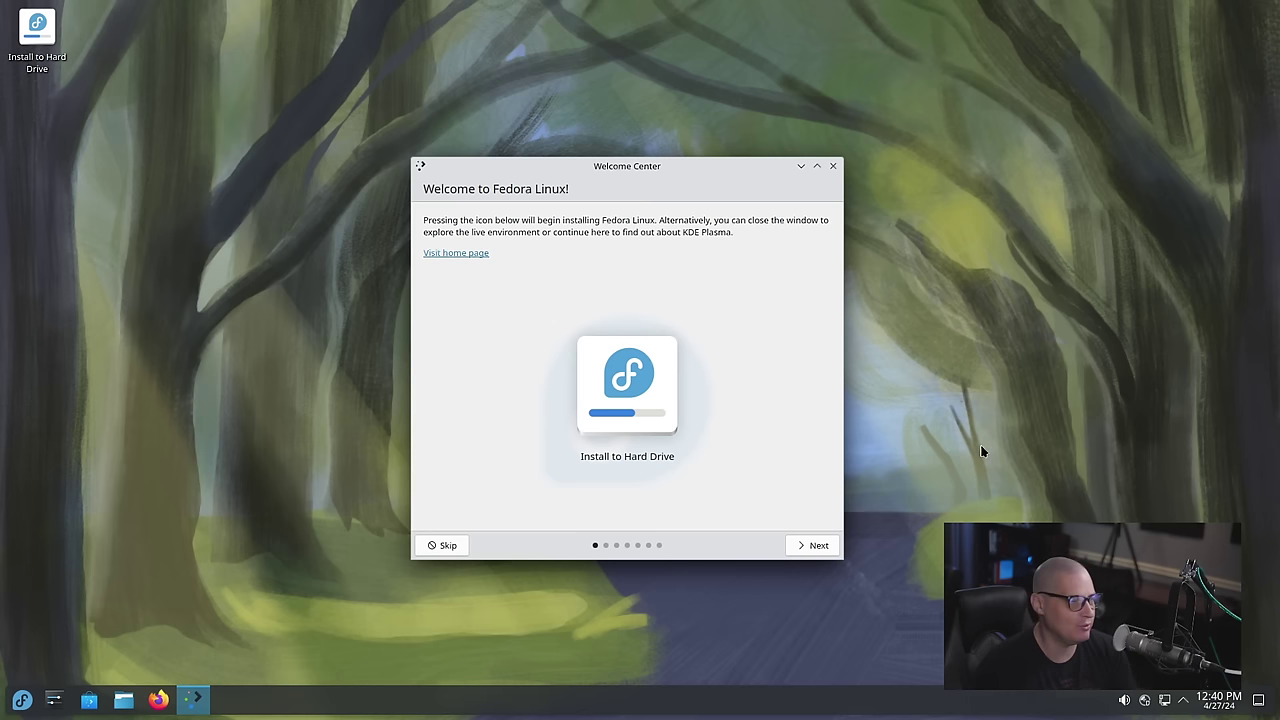
Close the Fedora Welcome Center window so the Install to Hard Drive icon shows
click(834, 167)
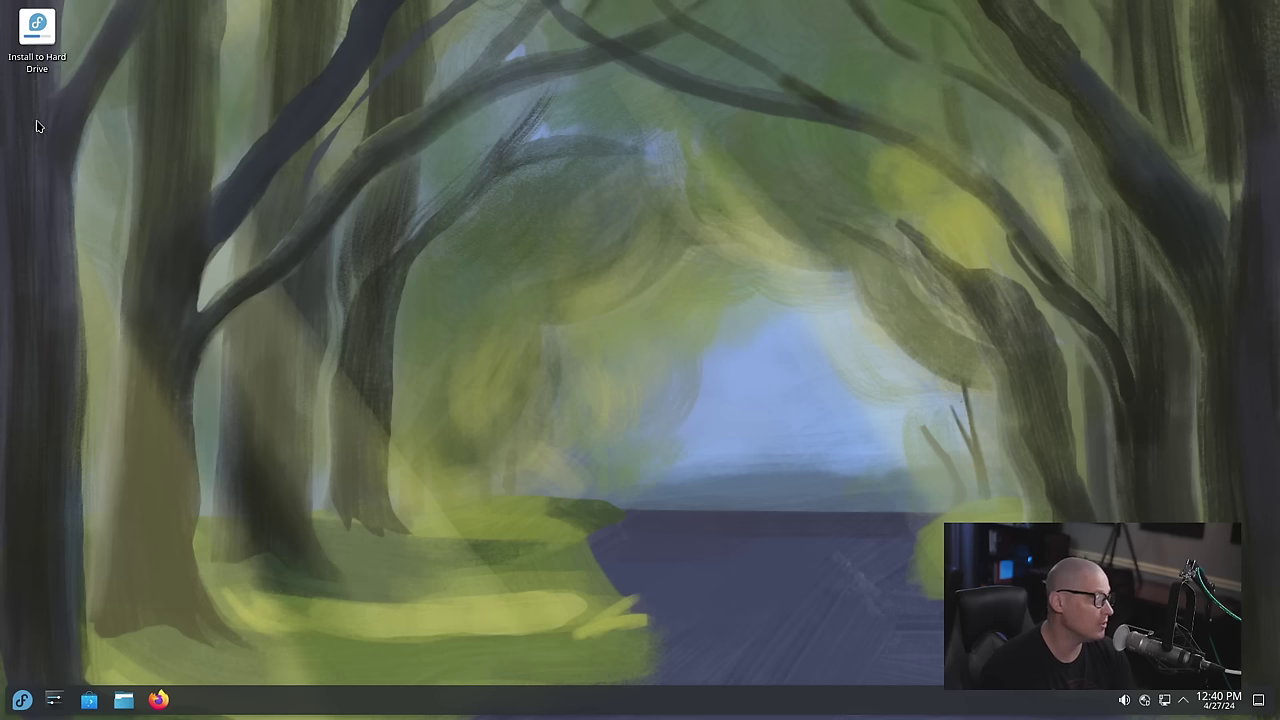
Launch Install to Hard Drive and continue with English (United States) as the language
double_click(37, 32)
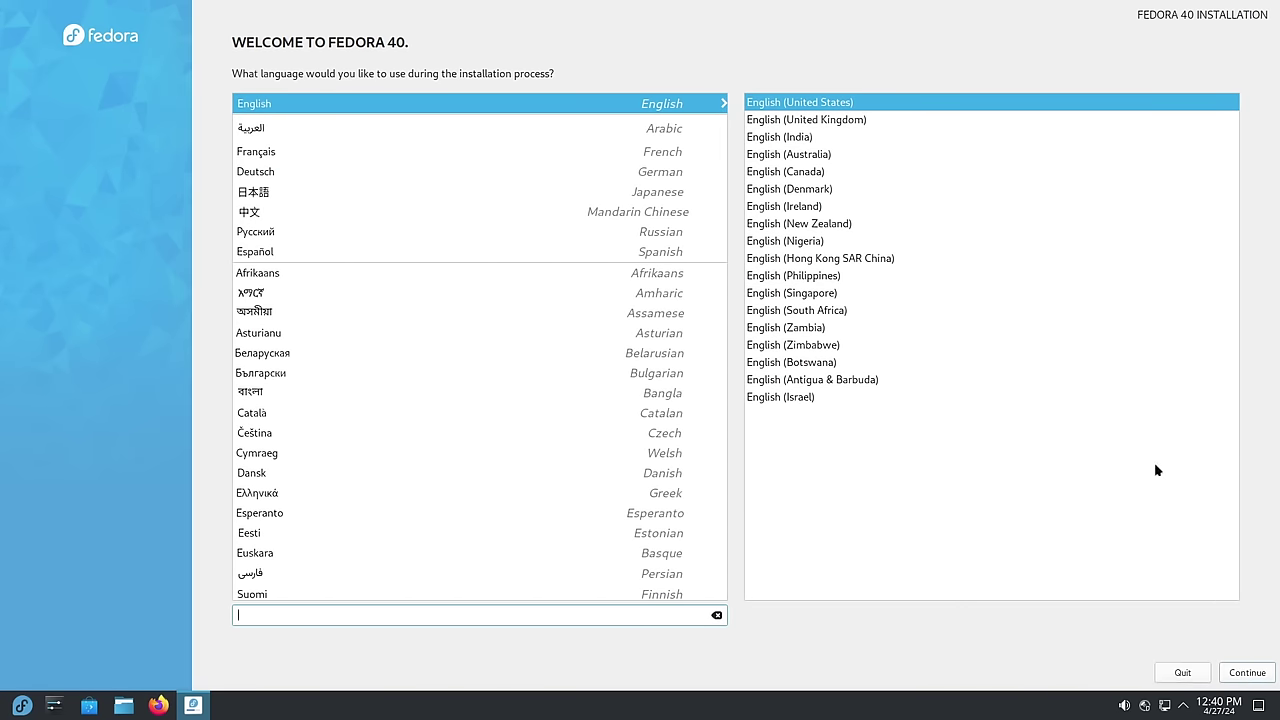
click(1246, 675)
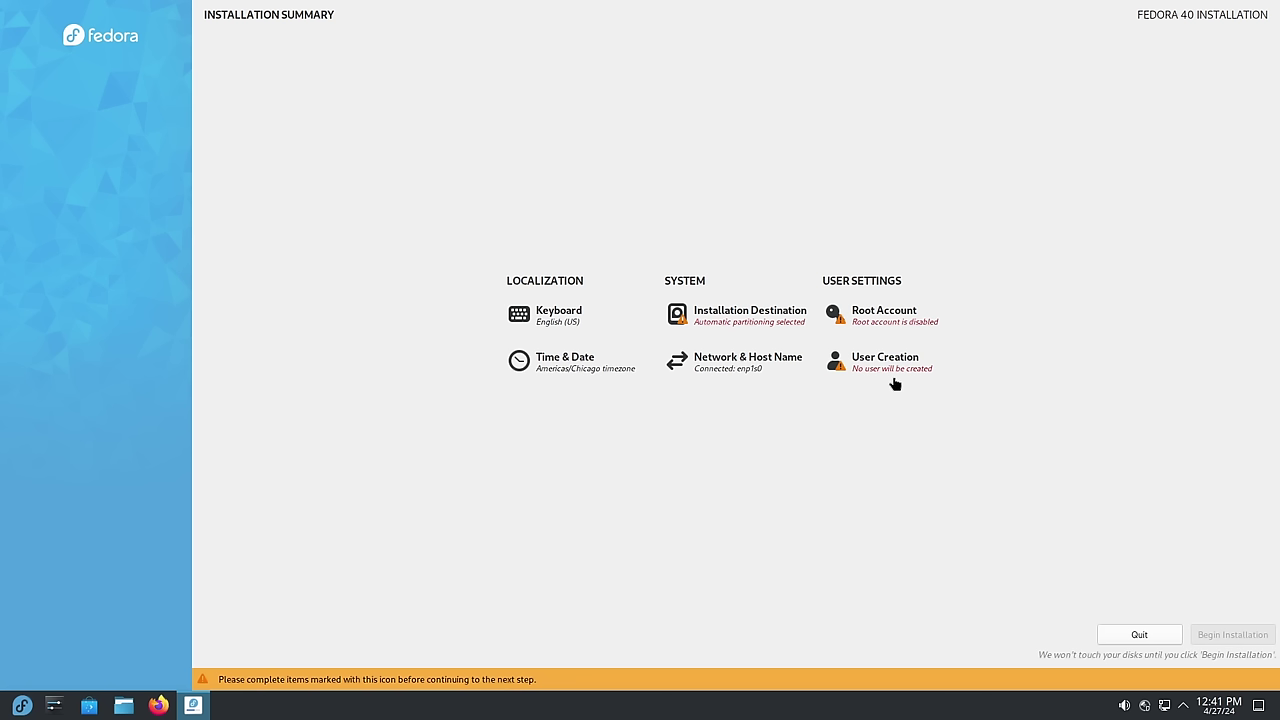
Reselect the 25 GiB vda disk in Installation Destination and accept automatic partitioning
click(749, 316)
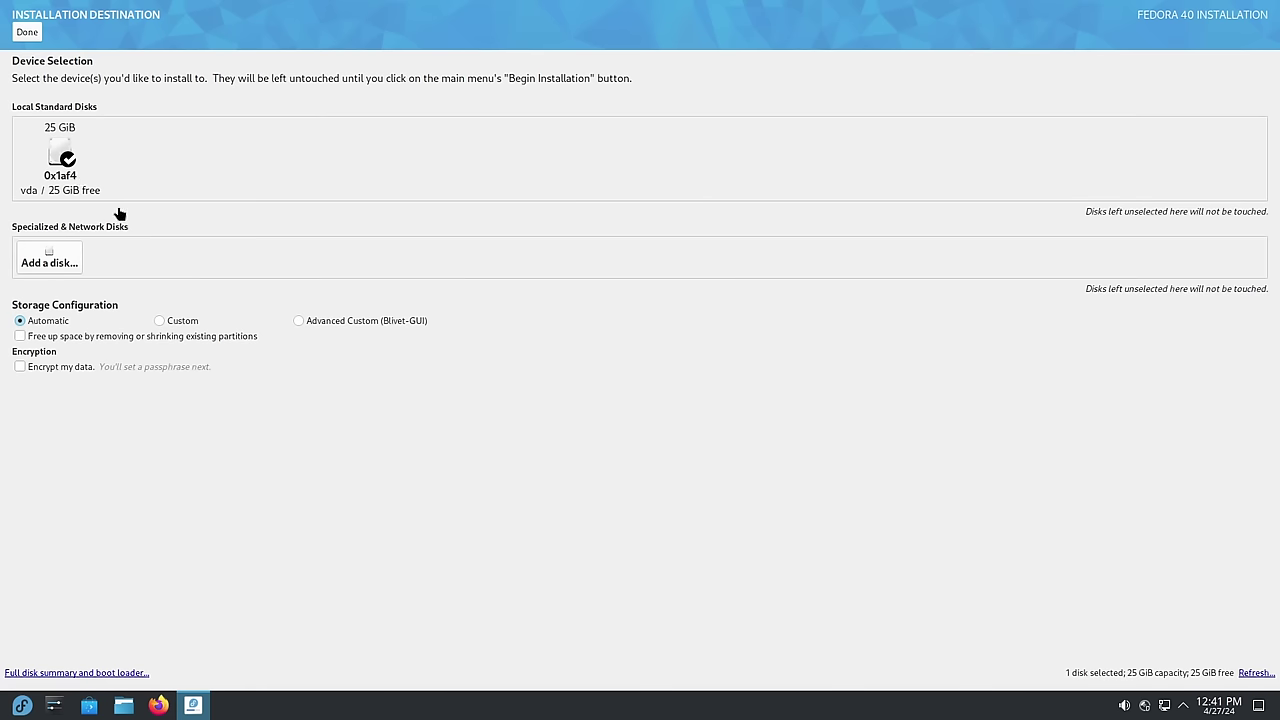
click(63, 160)
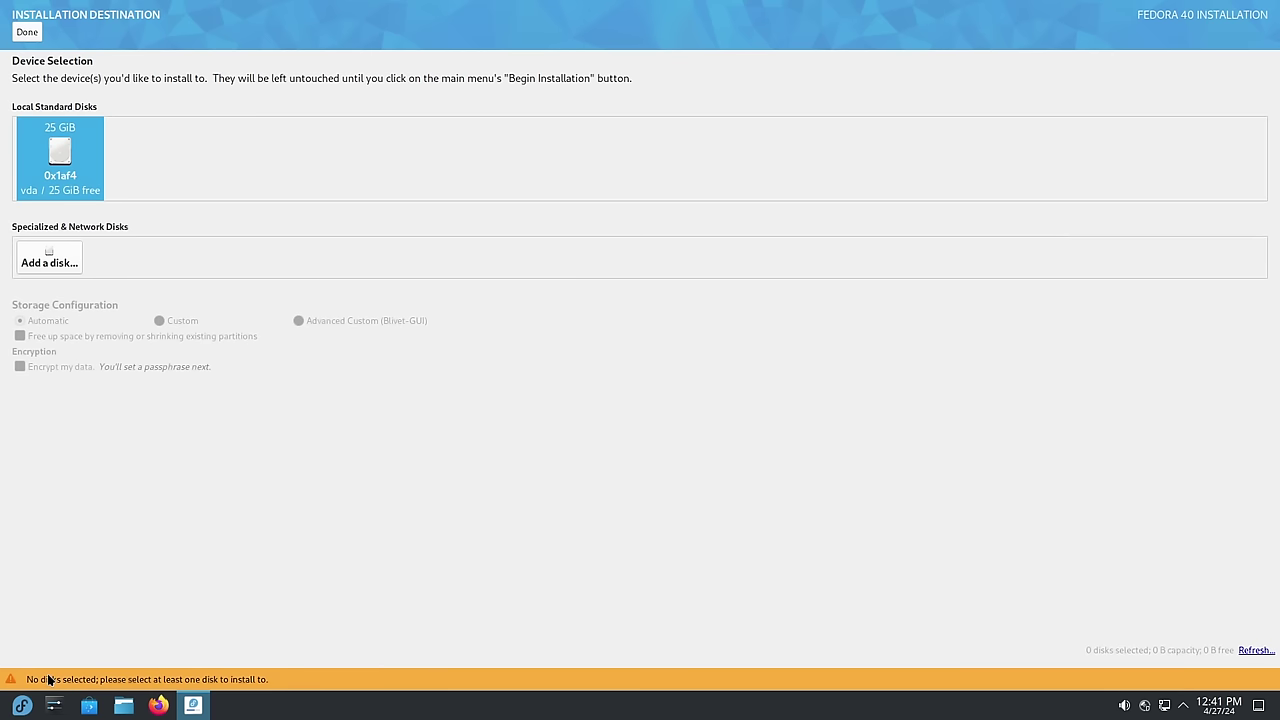
click(81, 168)
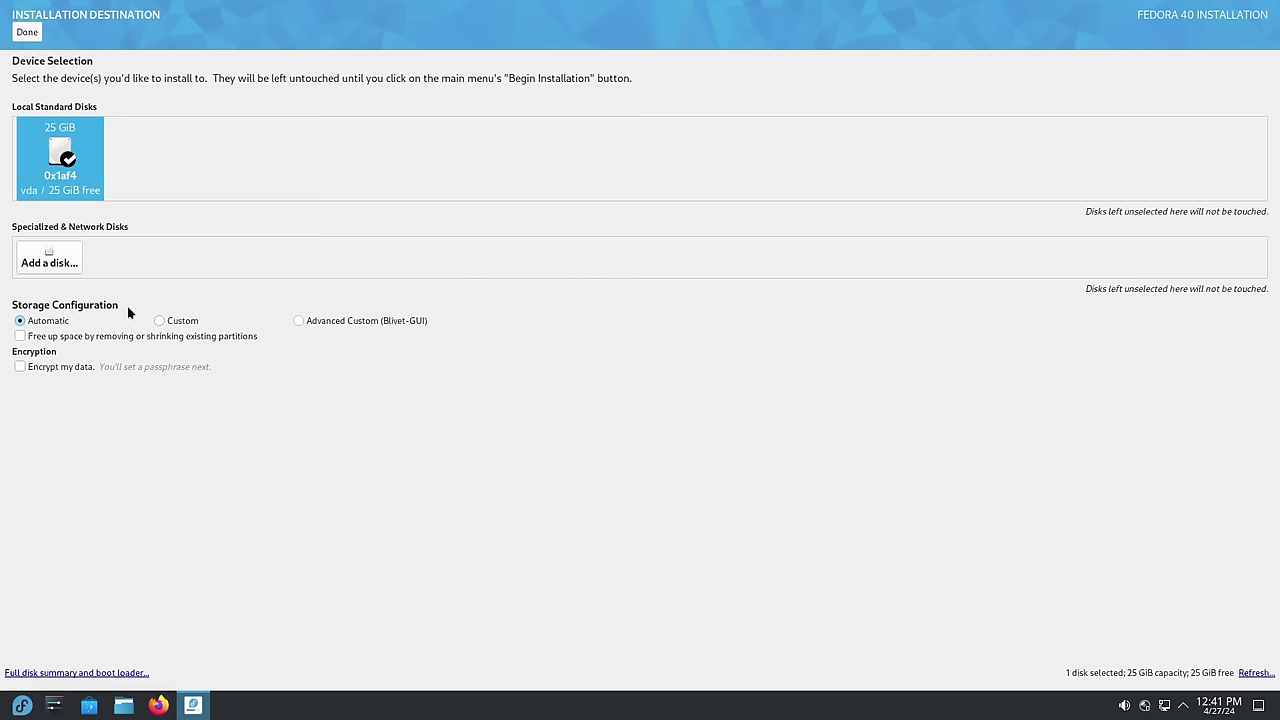
click(27, 33)
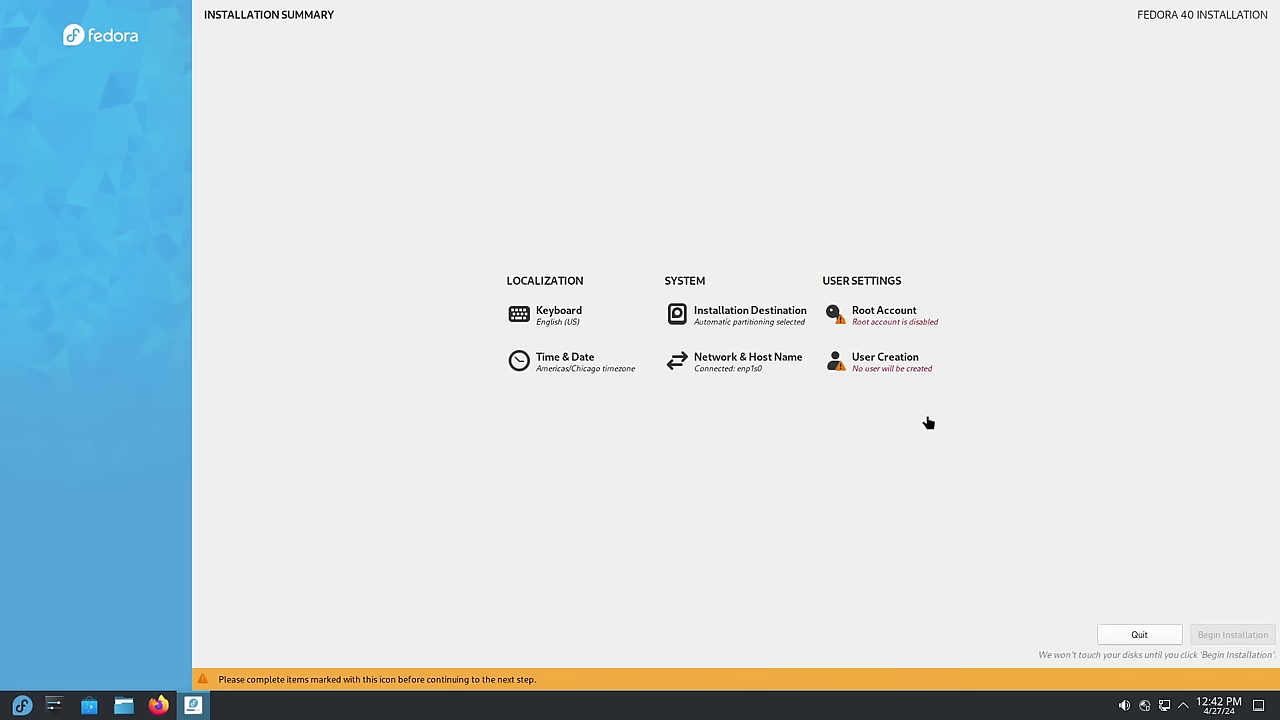
Leave 'Disable root account' selected in the Root Account settings and return to the summary
click(879, 330)
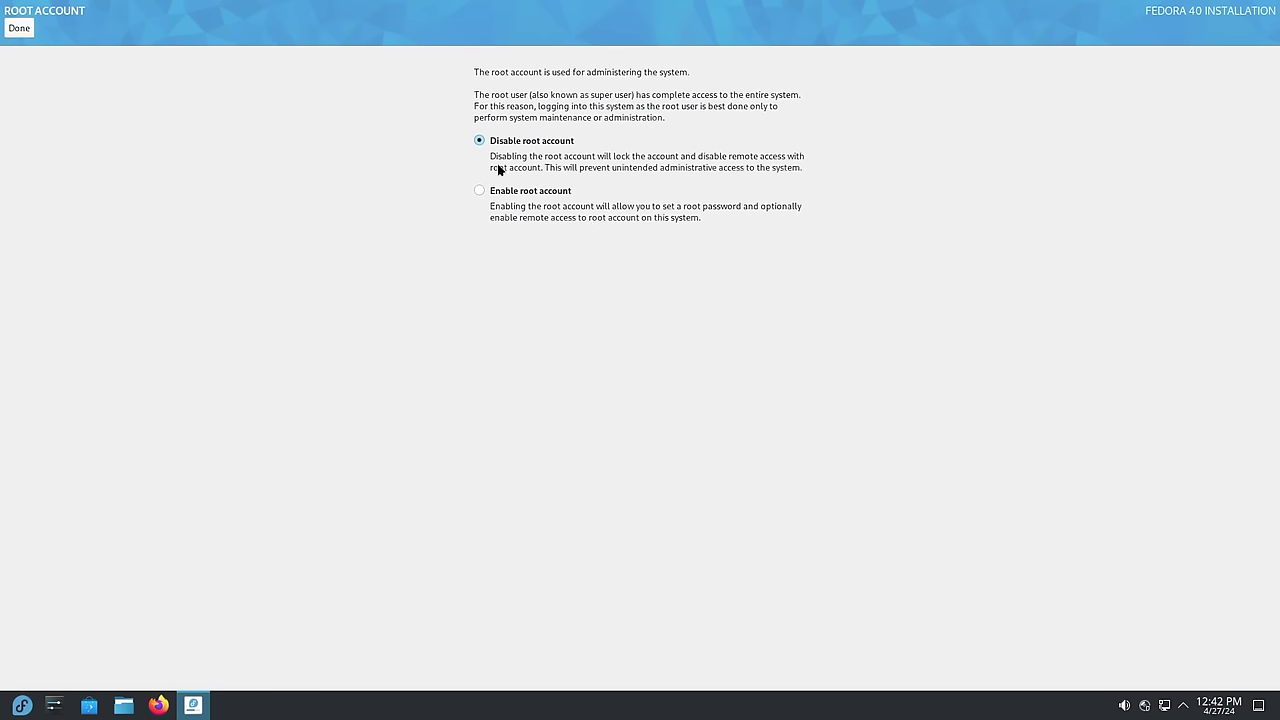
click(19, 30)
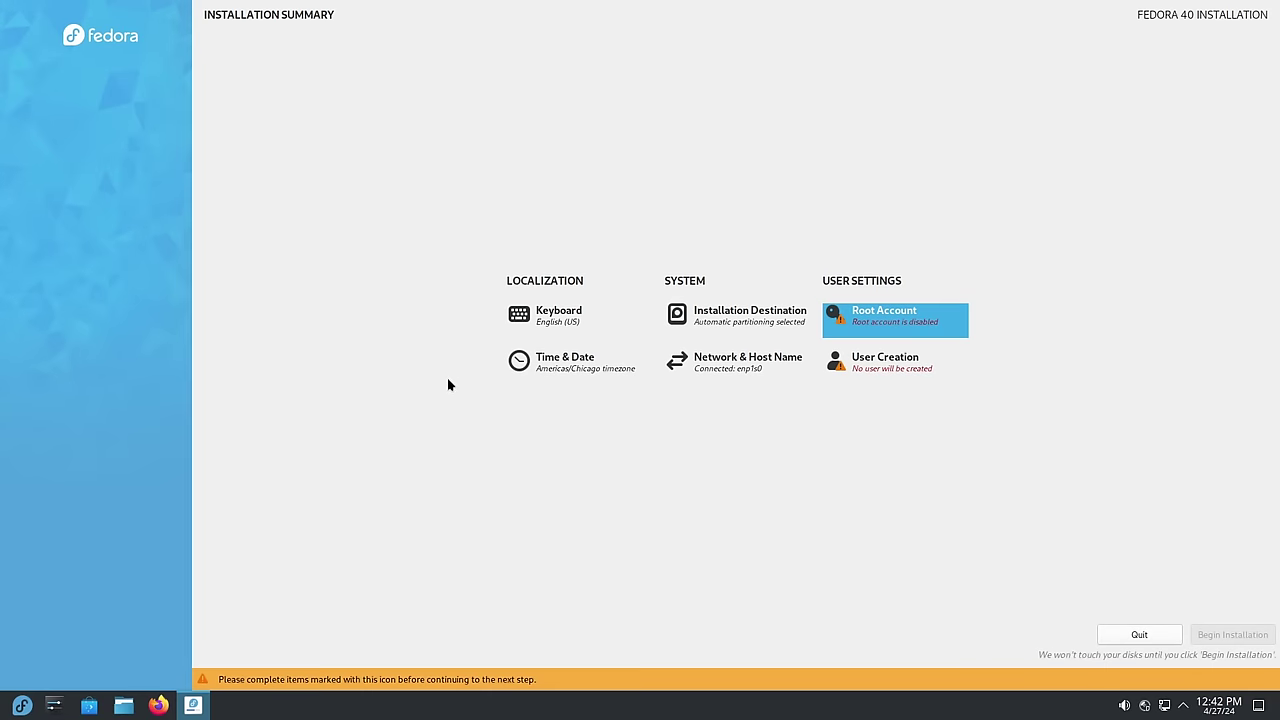
Enter the user's full name and password twice, then accept the too-short password warning
click(877, 369)
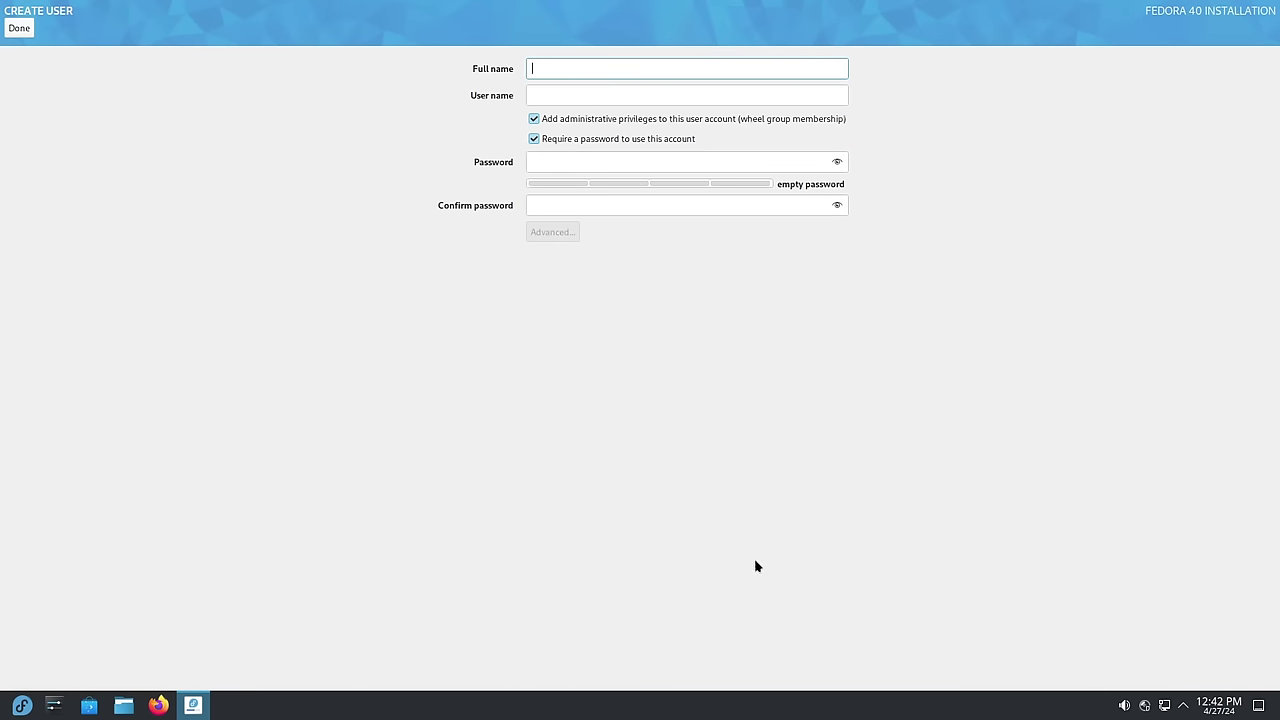
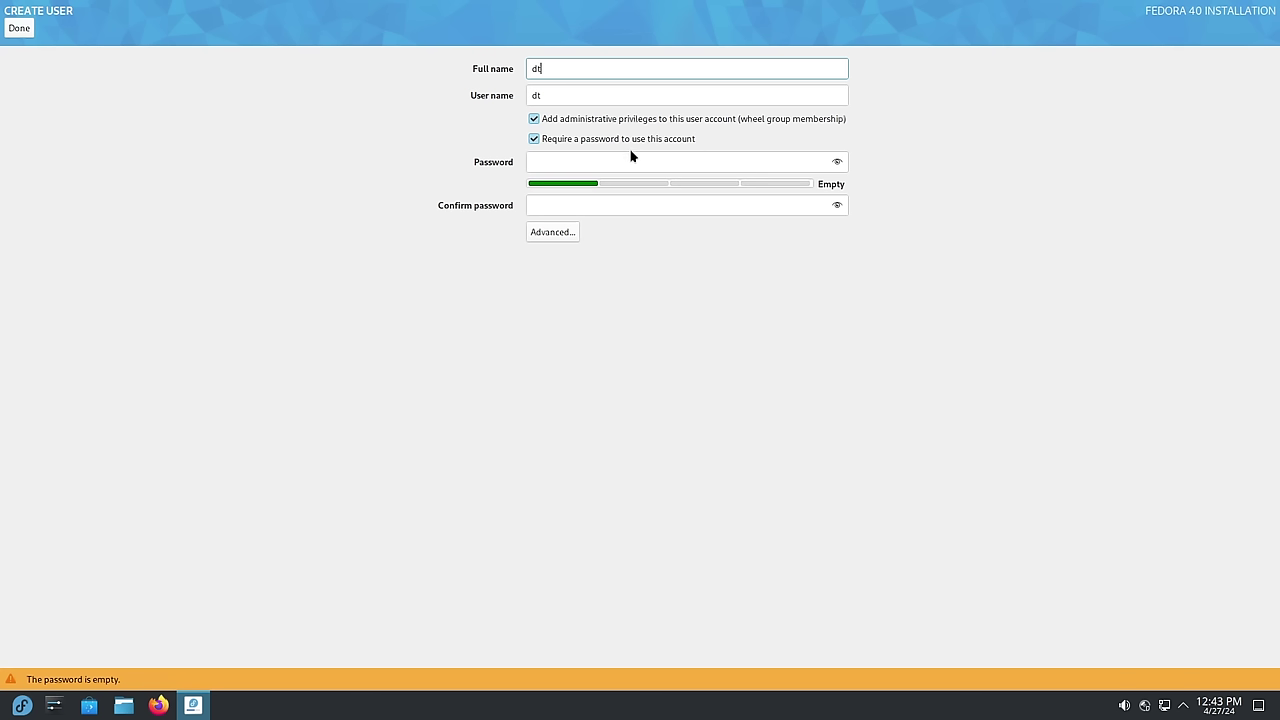
click(557, 166)
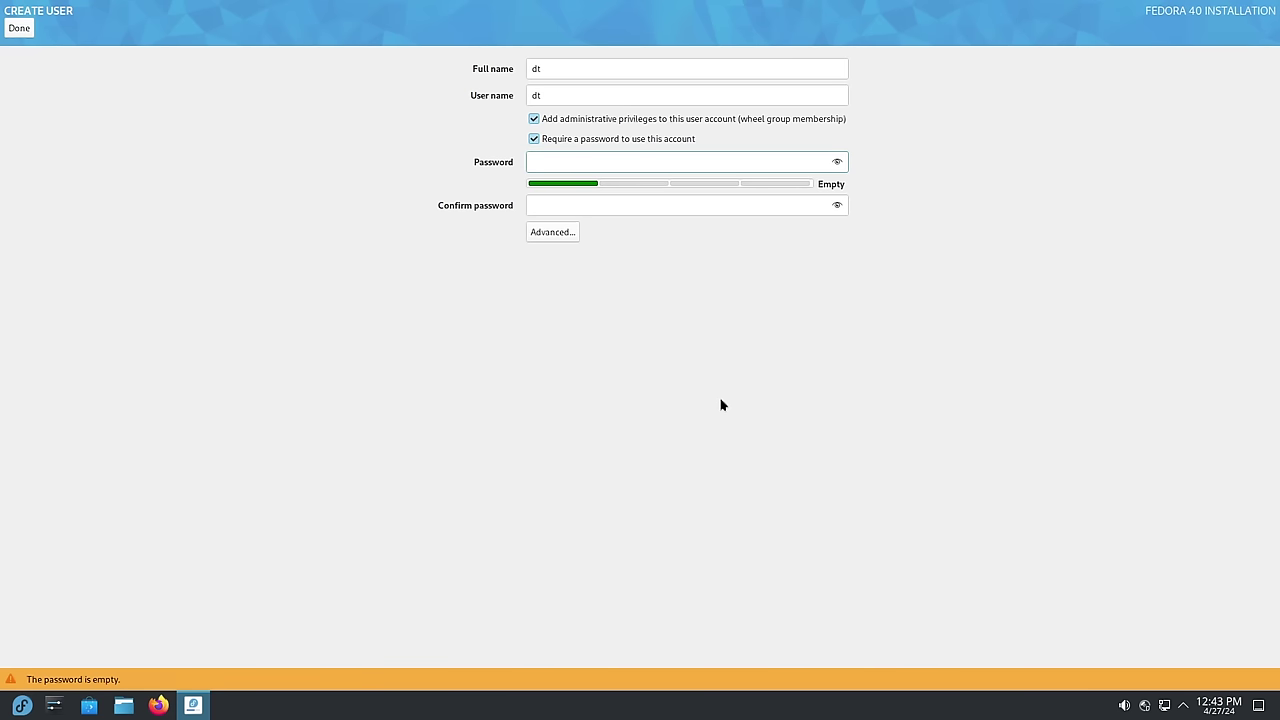
click(599, 206)
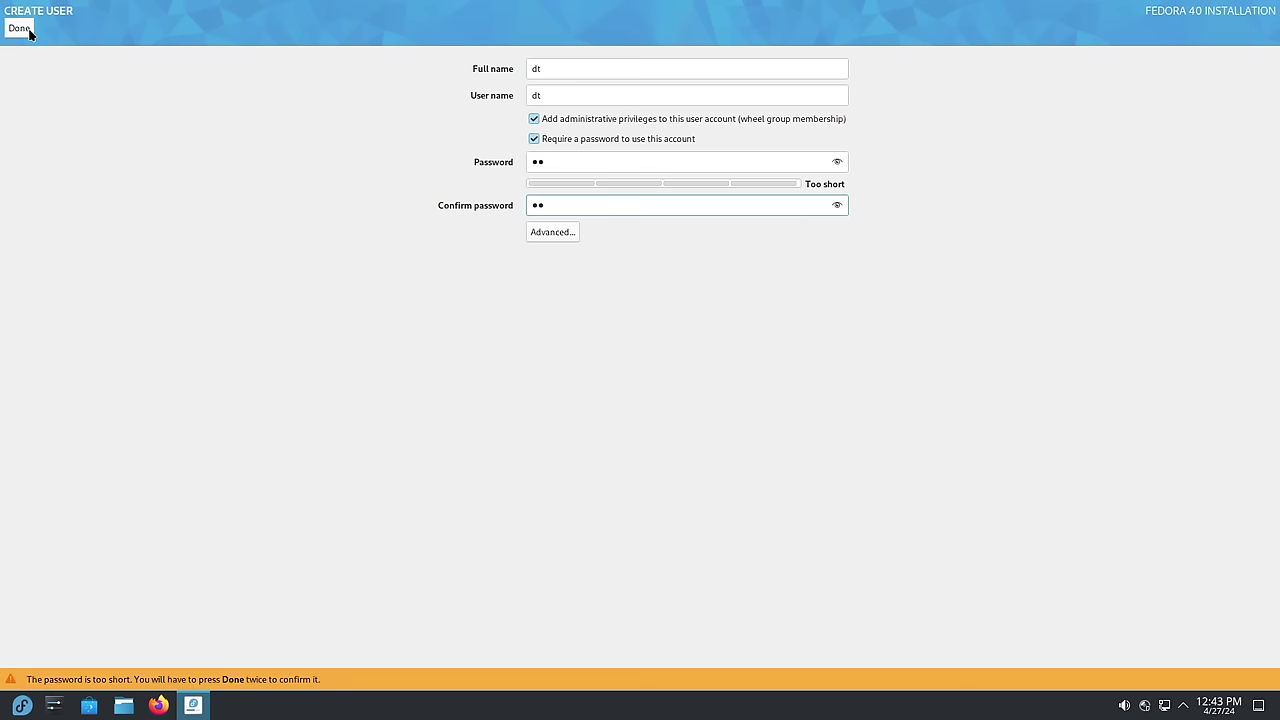
click(28, 31)
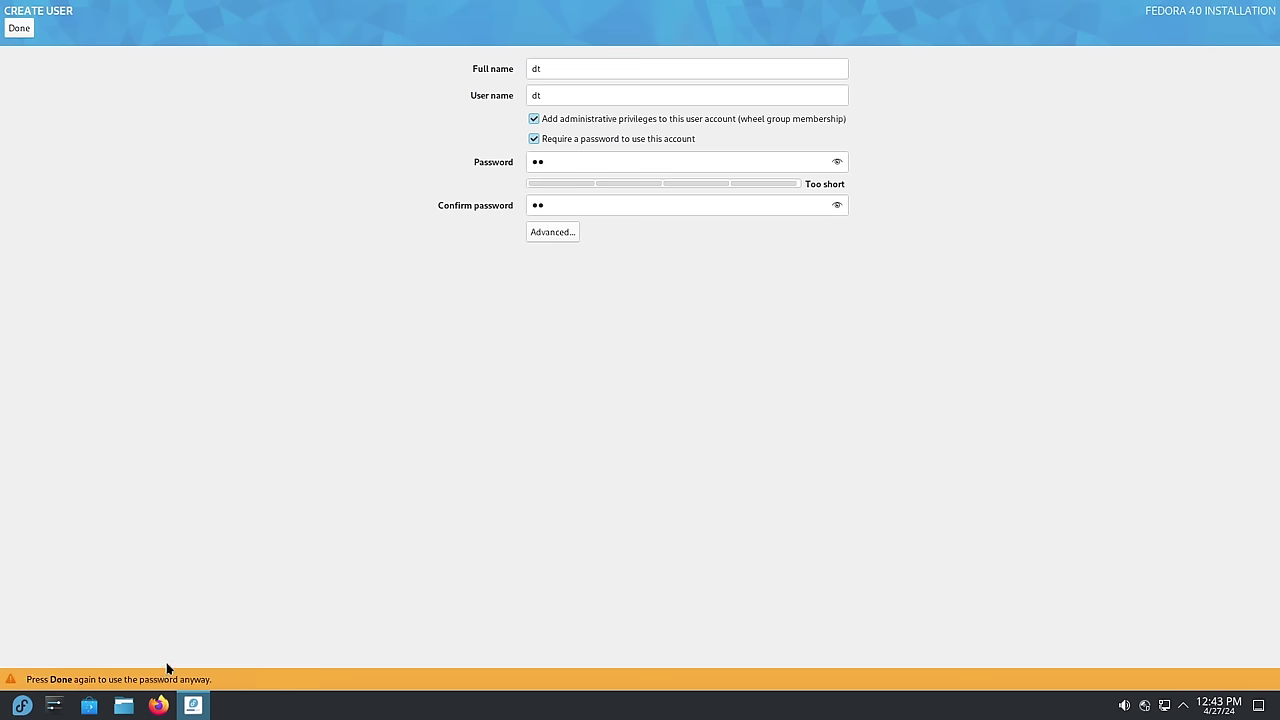
click(25, 30)
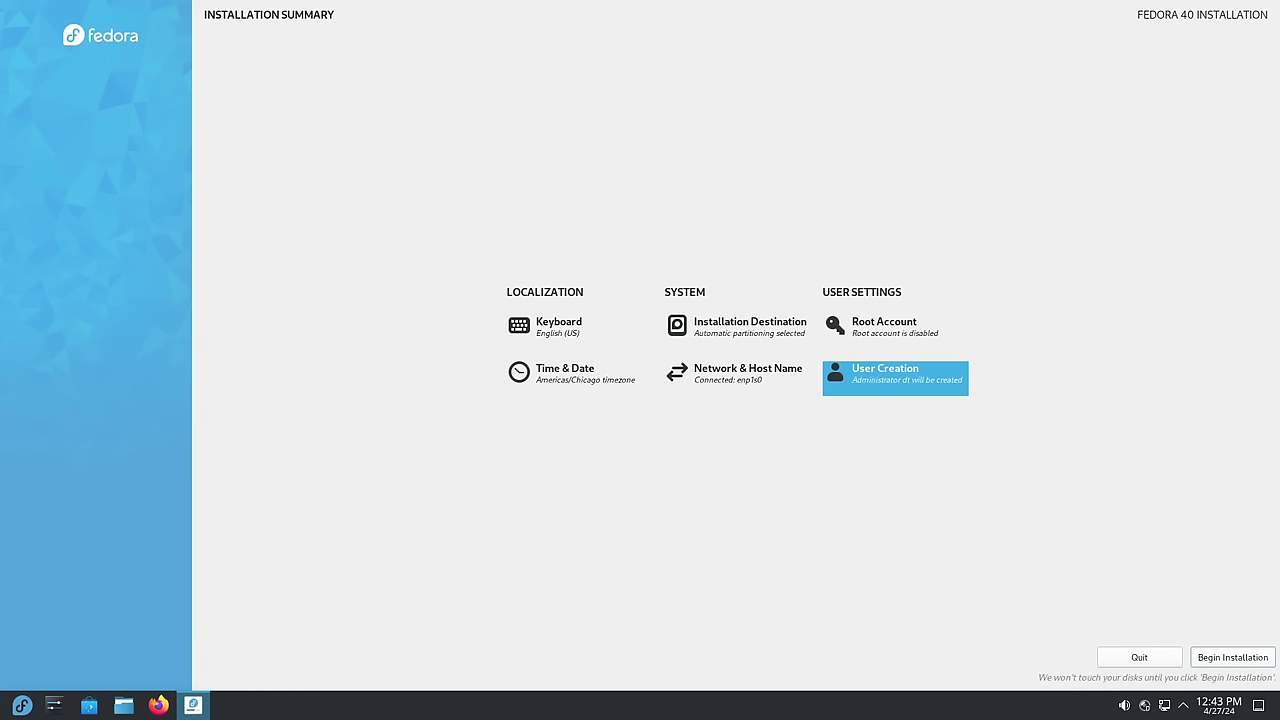
Begin installing Fedora 40 to the vda disk and reboot to the login screen
click(1234, 658)
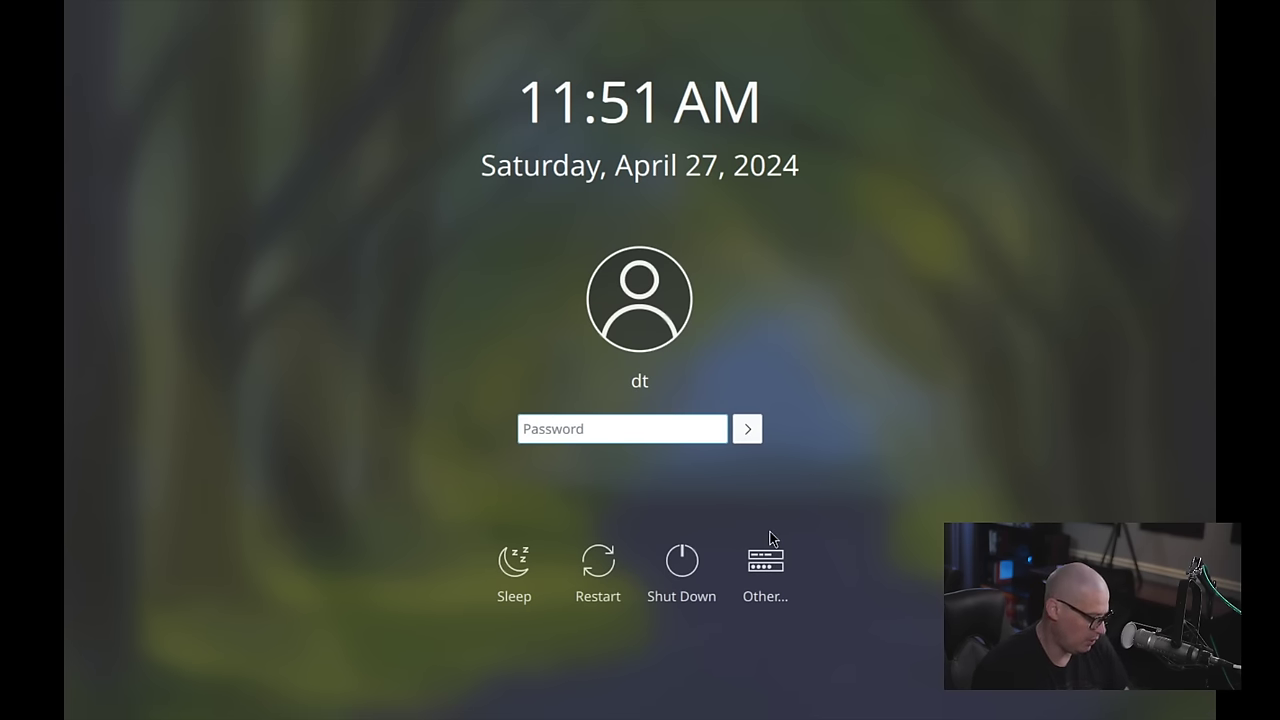
Log in with the user's password and advance the Welcome Center to the Powerful When Needed page
text(*******)
key(Return)
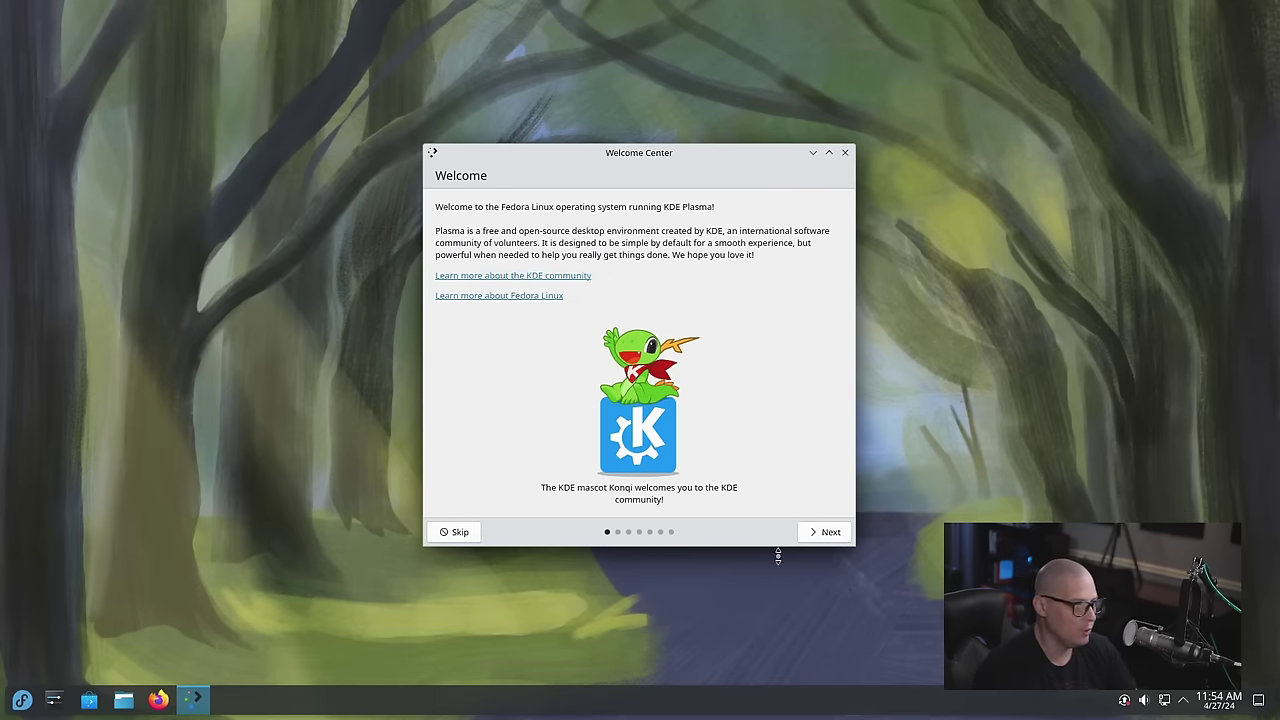
click(829, 537)
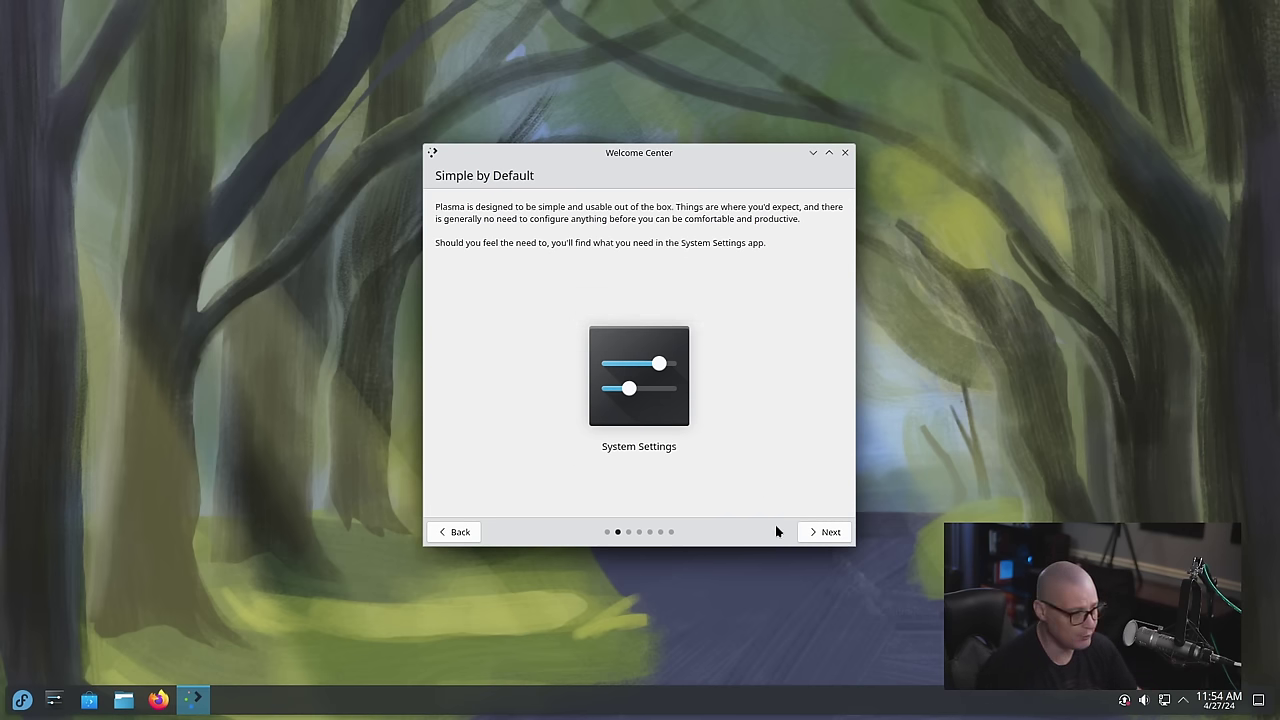
click(830, 532)
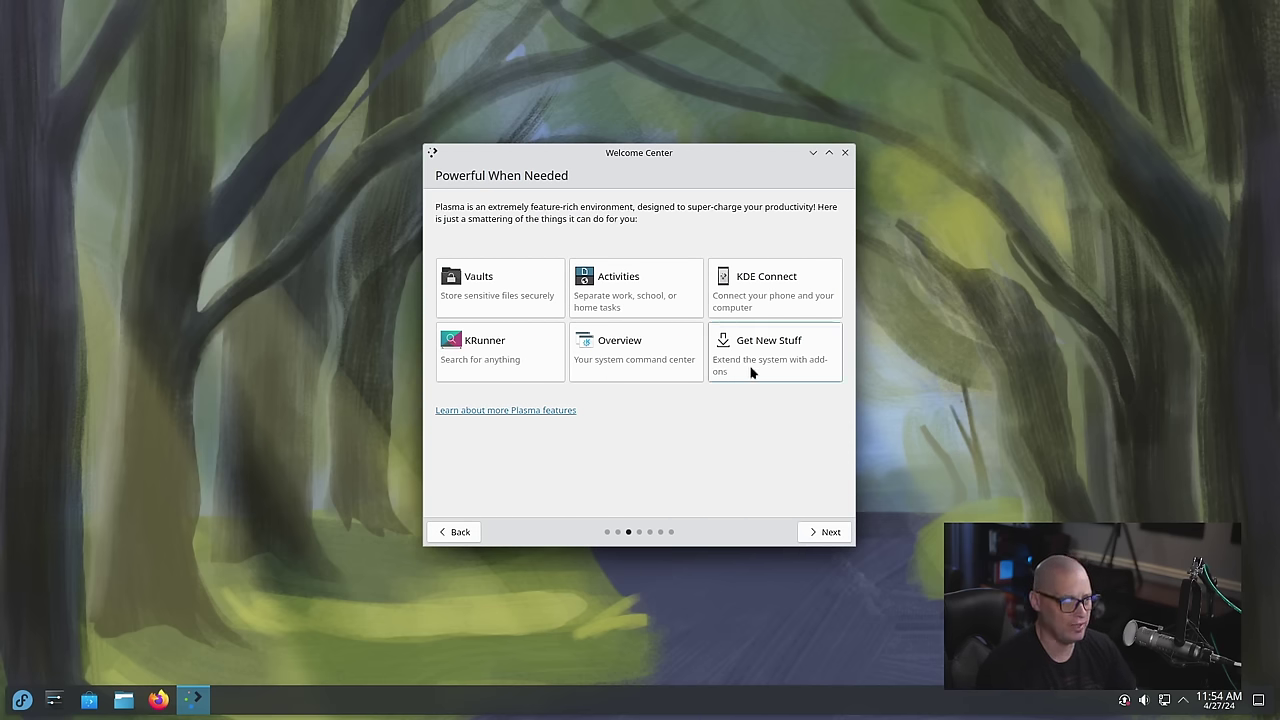
Open the Overview card, then toggle the full-screen Overview on and off with Meta+W
click(626, 352)
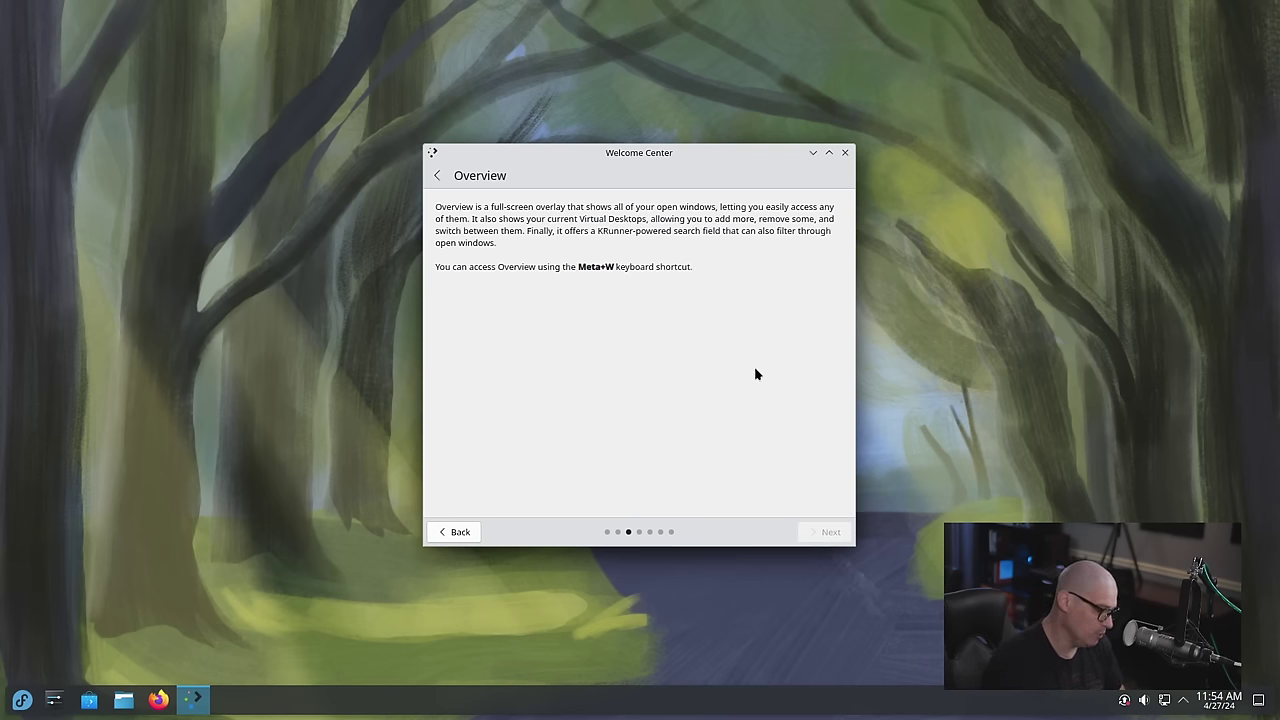
key(super+w)
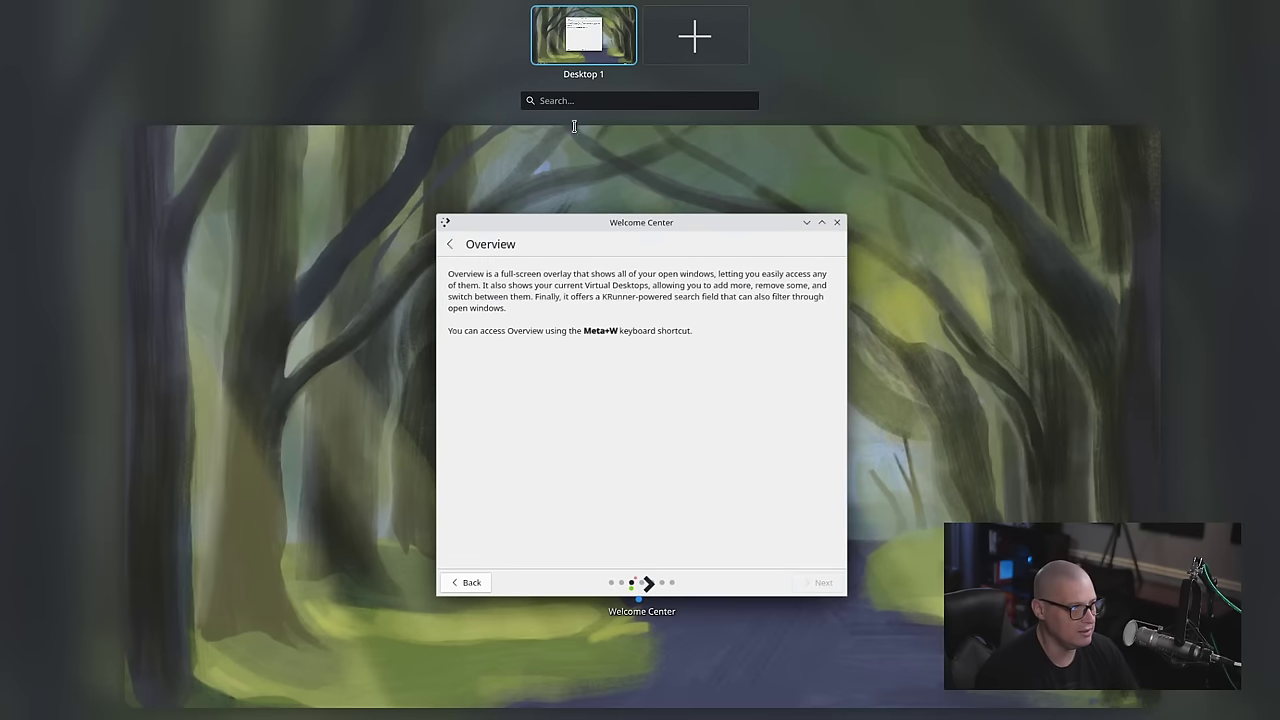
key(super+w)
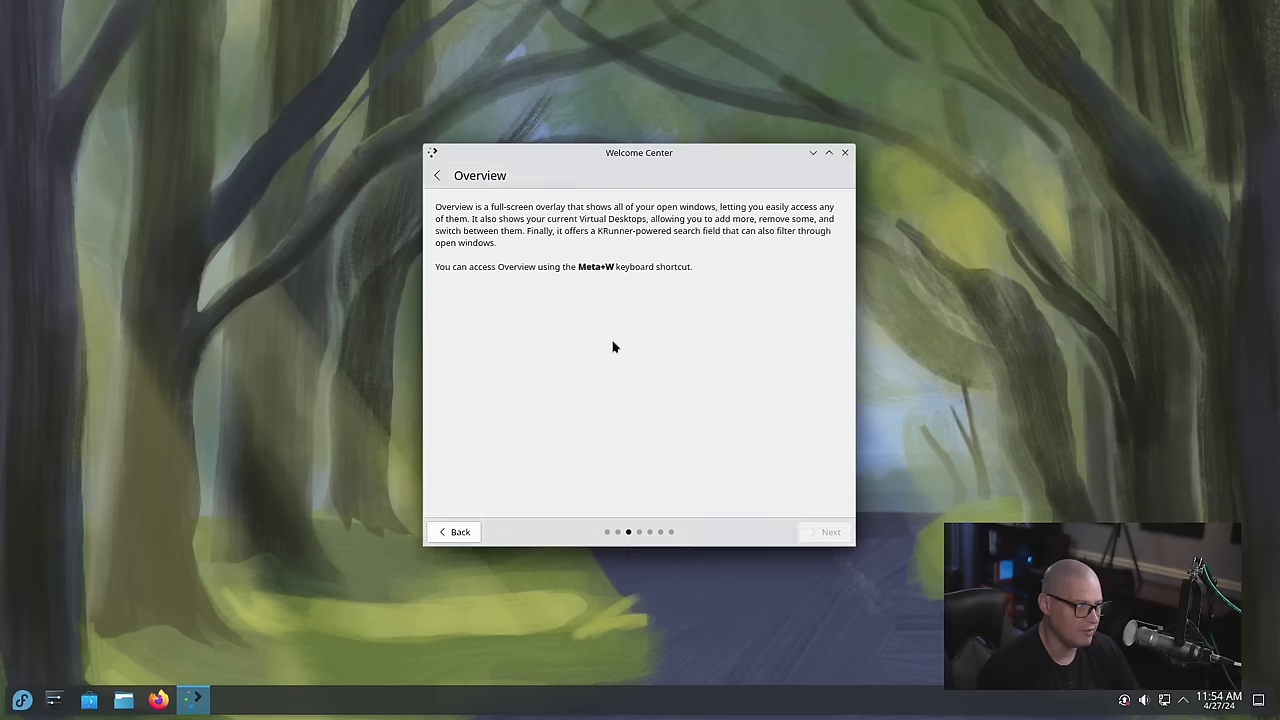
Advance past Manage Software to the usage information sharing page
click(463, 533)
click(820, 533)
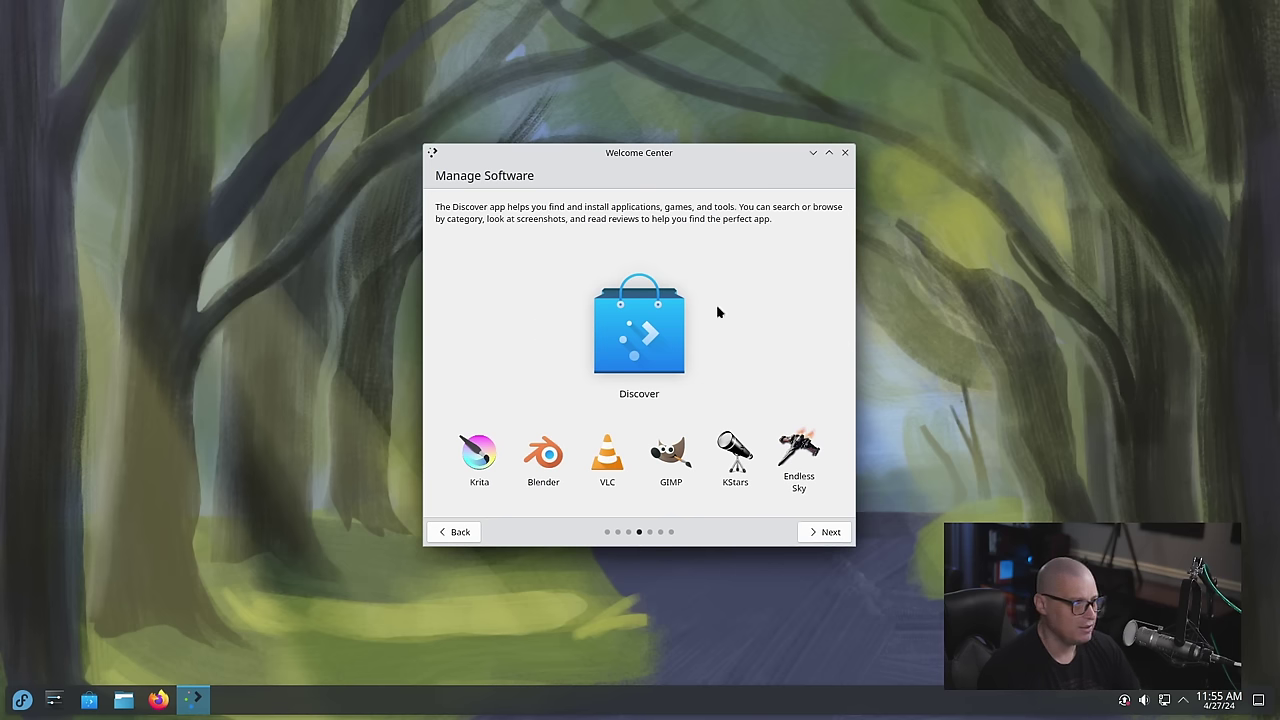
click(838, 540)
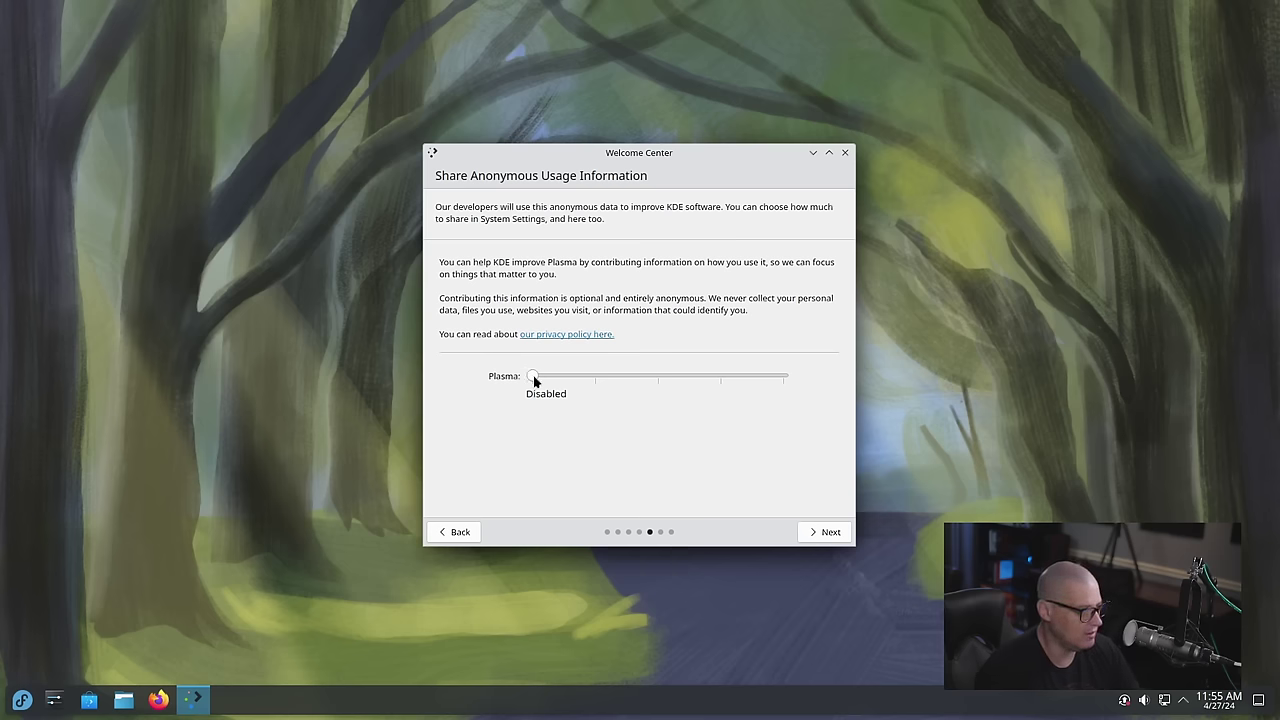
Raise usage data sharing to the fullest level, then go through Get Involved to Support Your Freedom
click(577, 387)
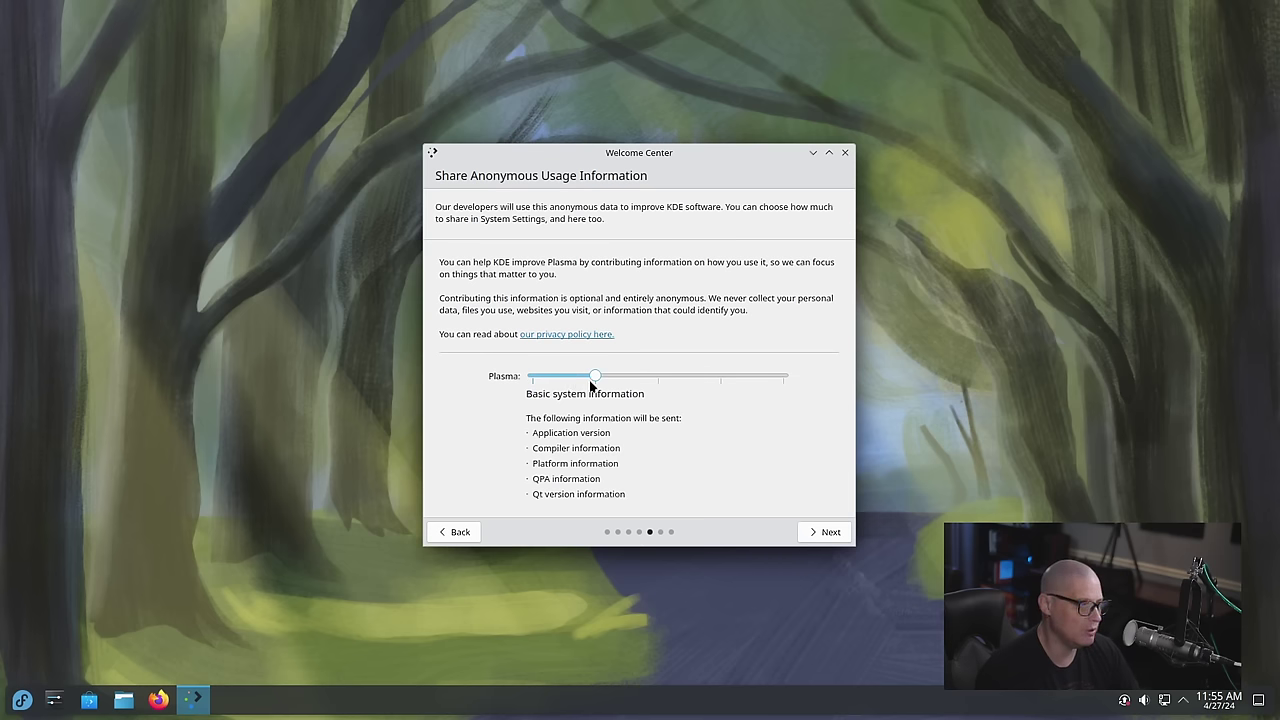
click(643, 393)
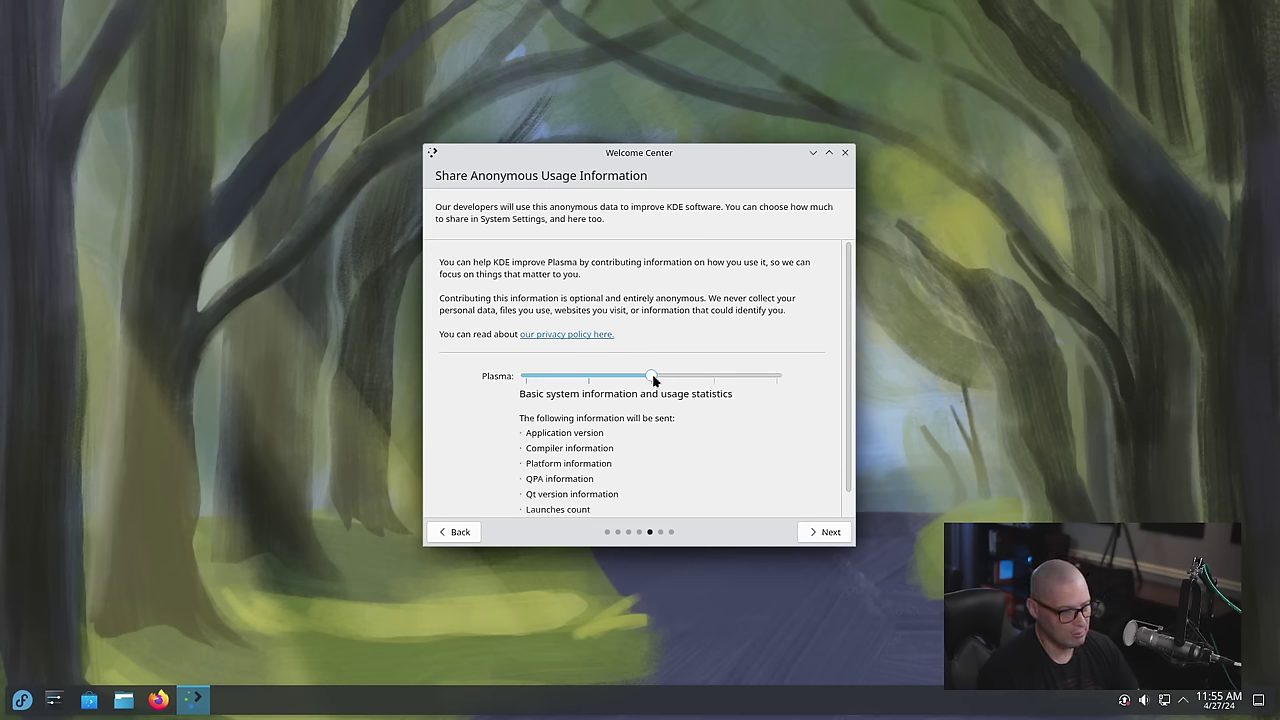
drag(661, 377, 699, 380)
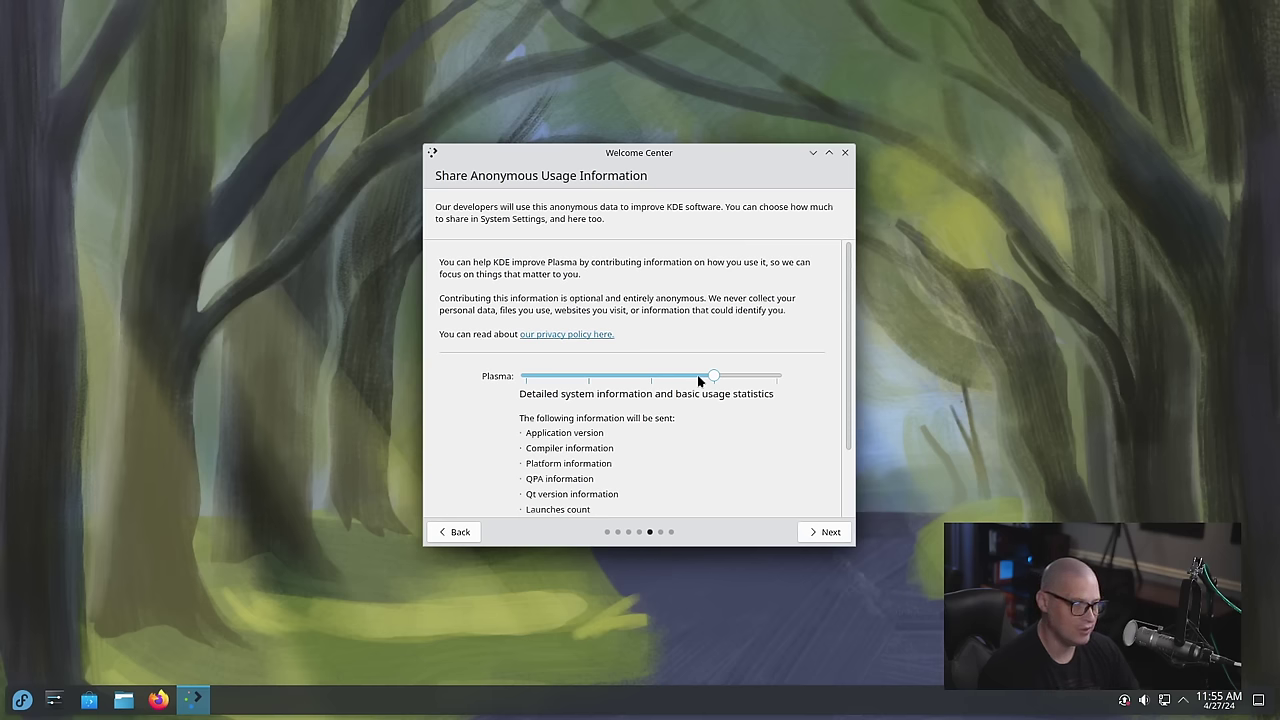
drag(715, 380, 782, 378)
scroll(760, 432, down, 3)
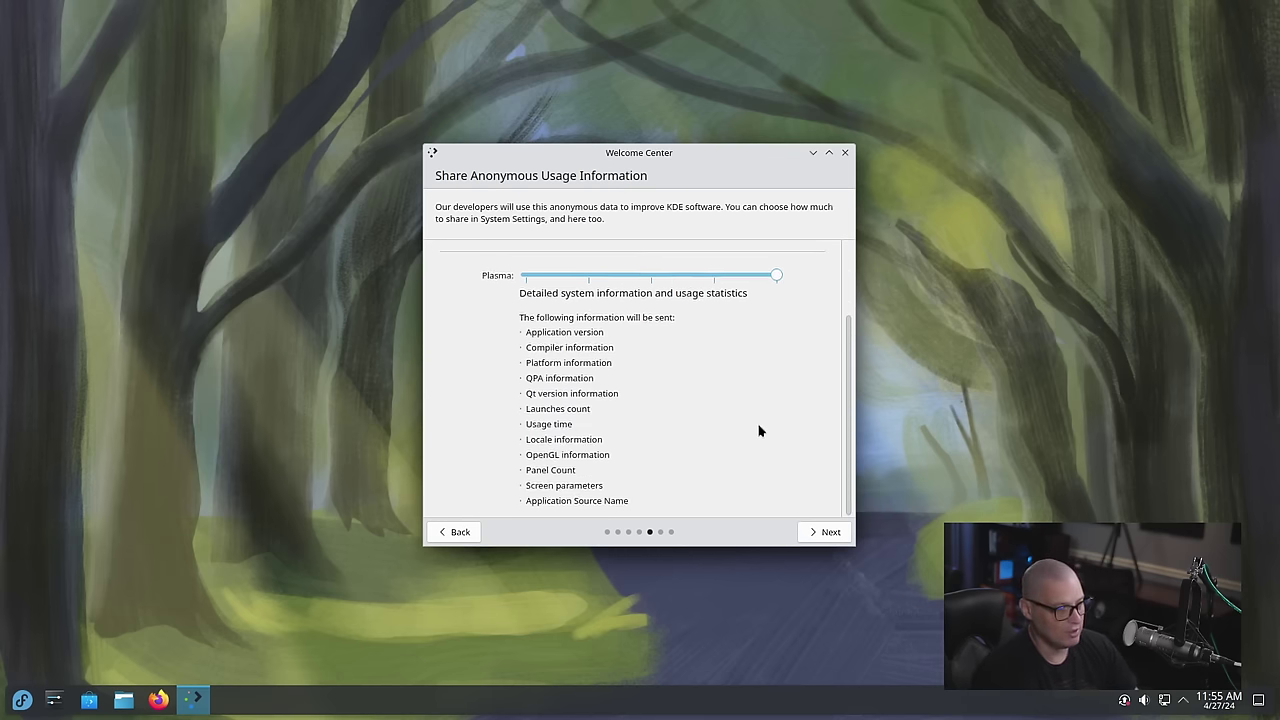
scroll(760, 432, up, 3)
click(828, 533)
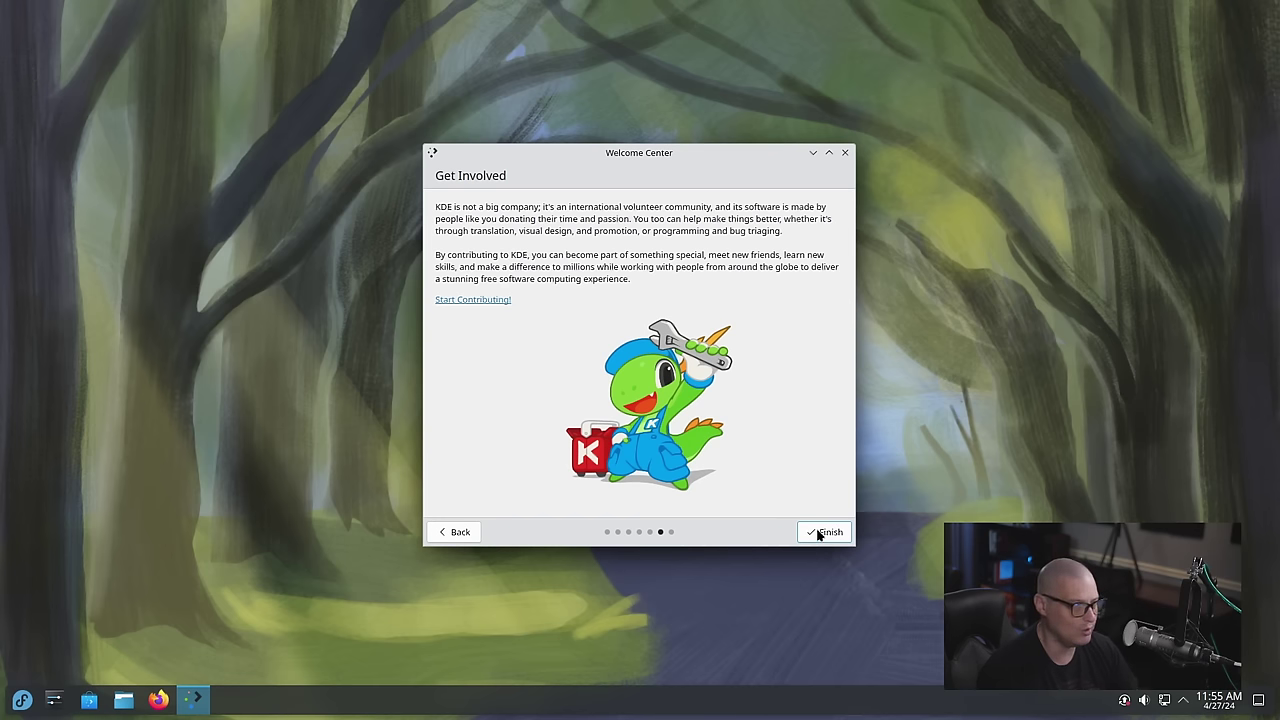
click(820, 533)
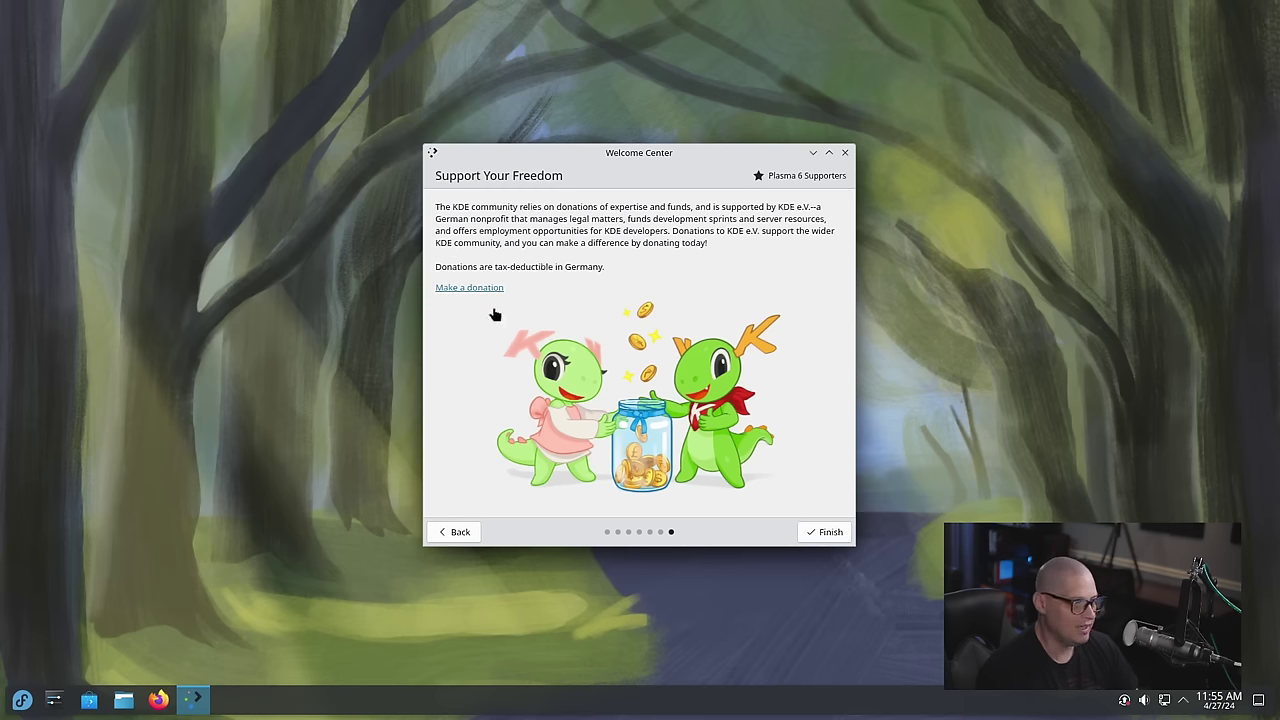
Finish the Welcome Center tour, leaving only the taskbar and wallpaper
click(826, 535)
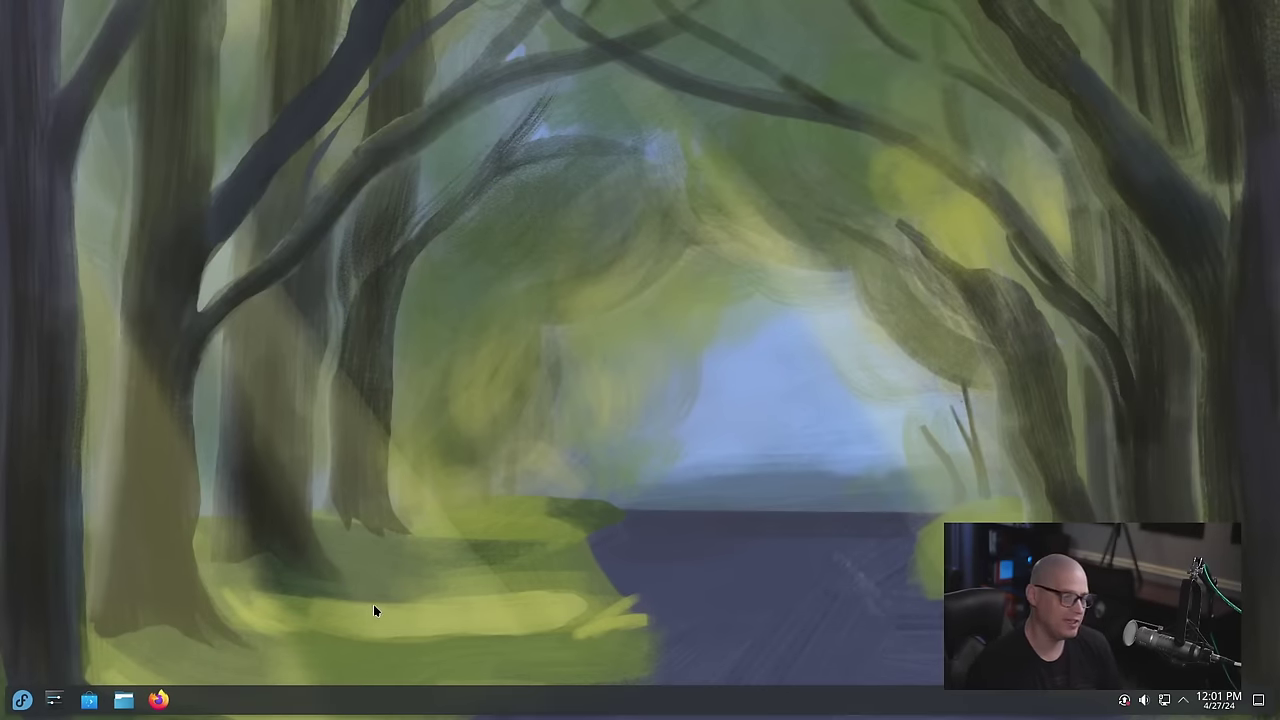
click(124, 700)
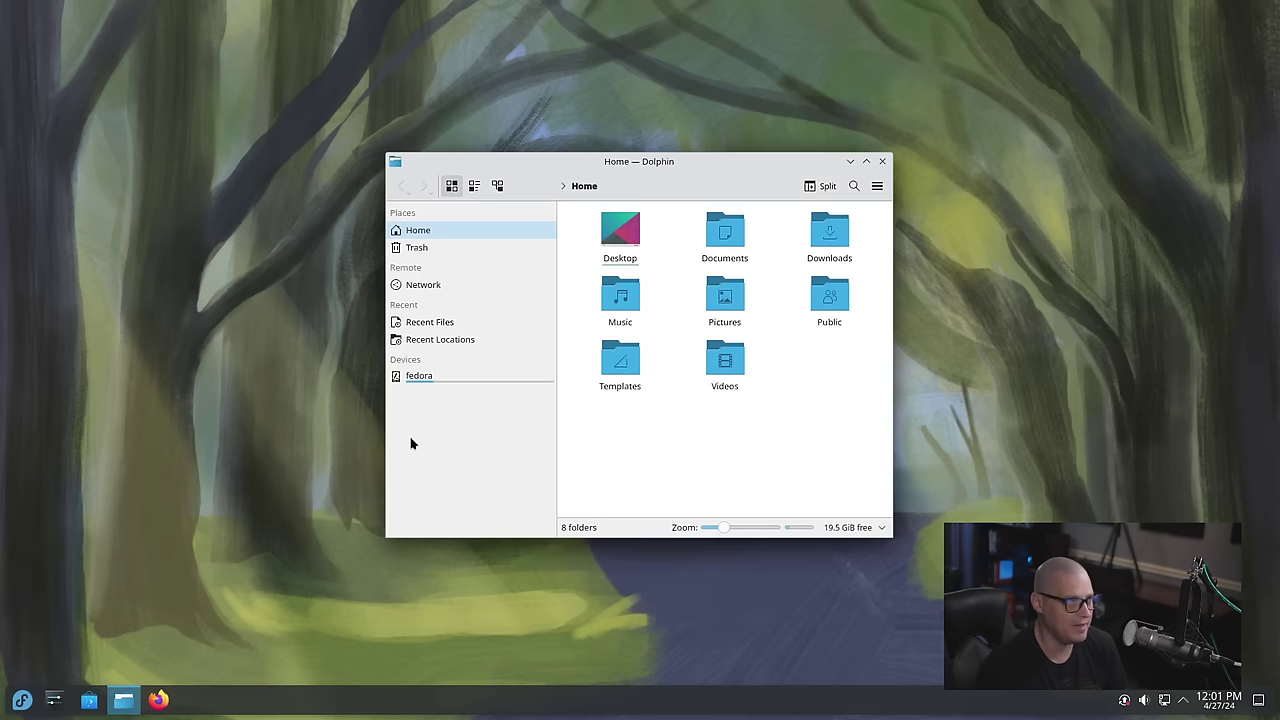
double_click(675, 165)
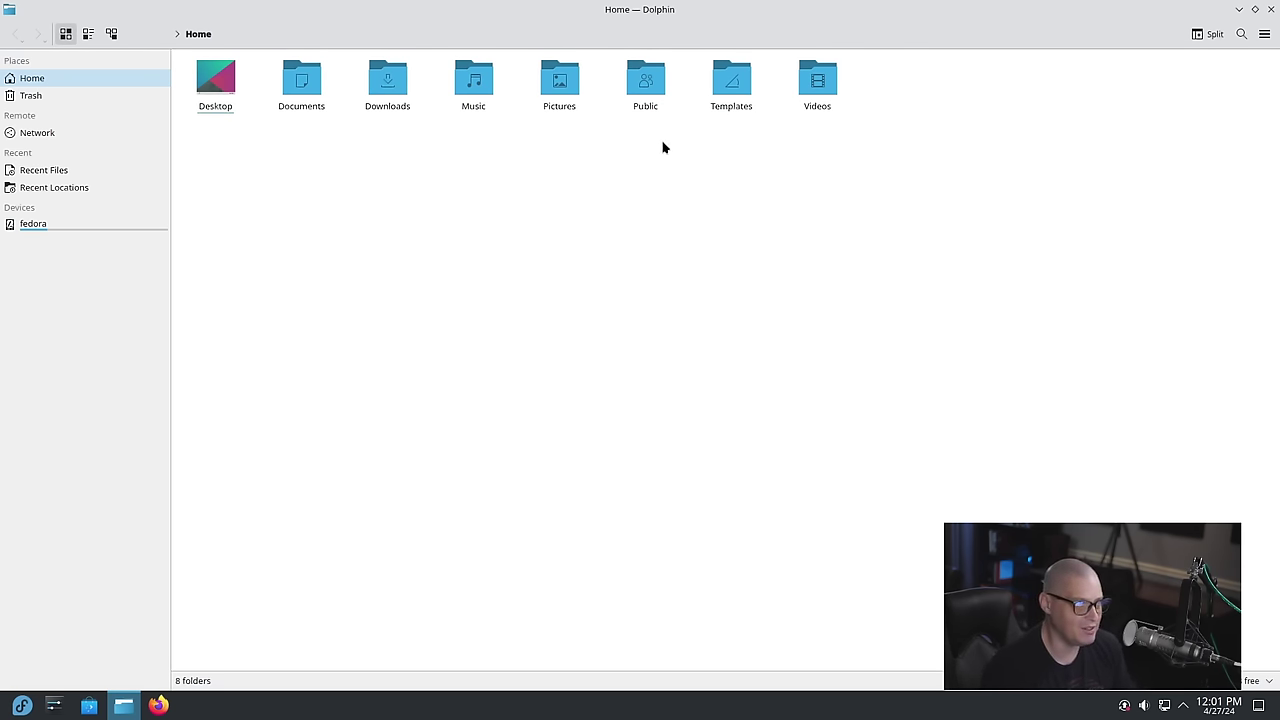
double_click(675, 12)
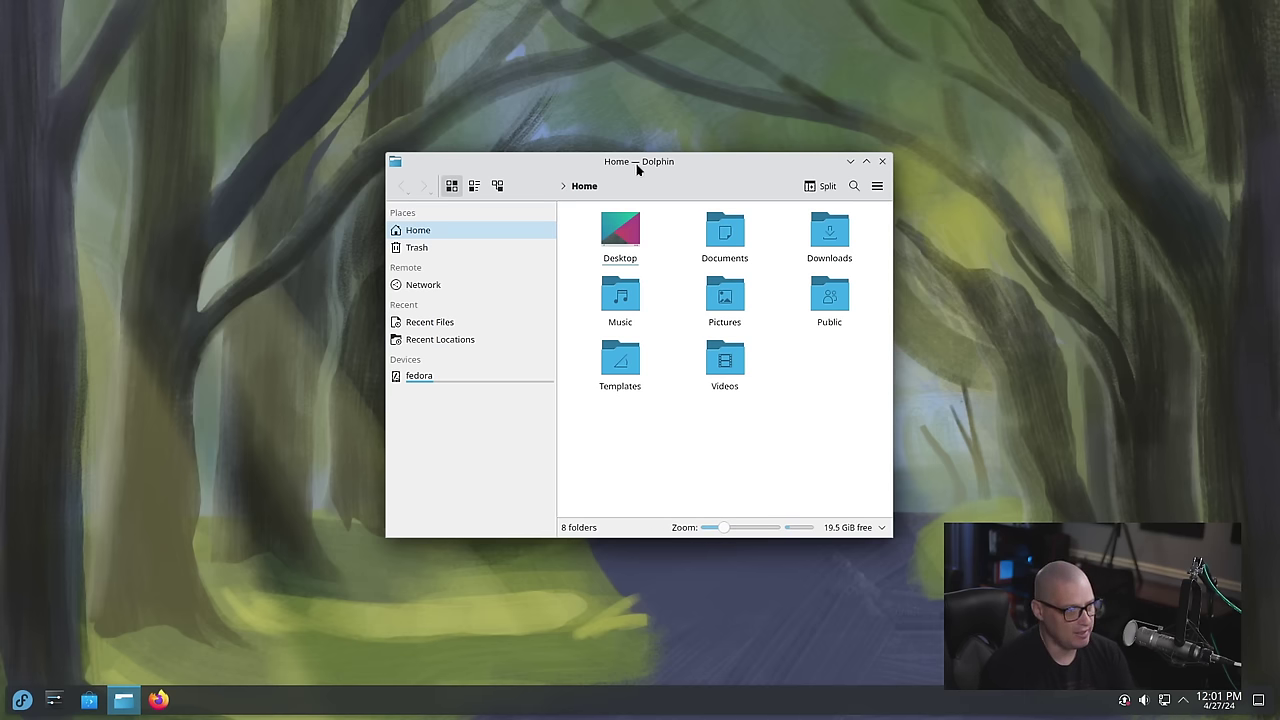
drag(637, 168, 809, 102)
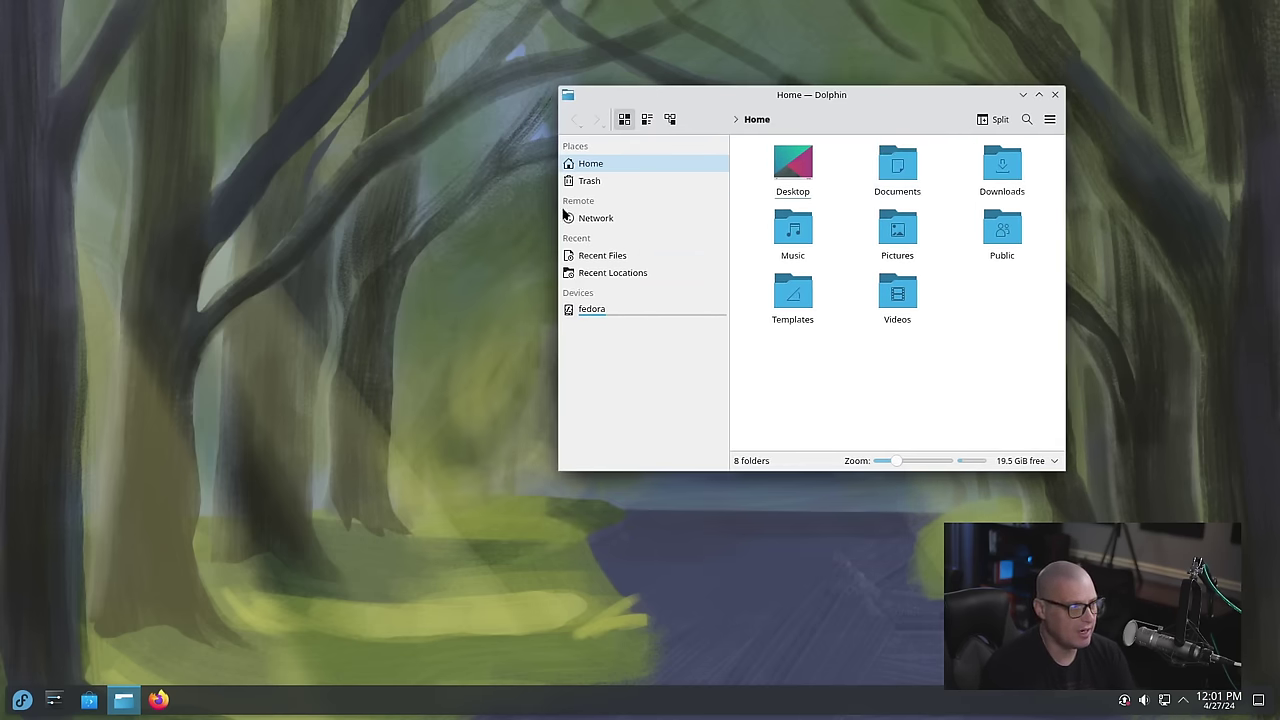
Close Dolphin and launch Konsole from the launcher's Favorites
click(1056, 95)
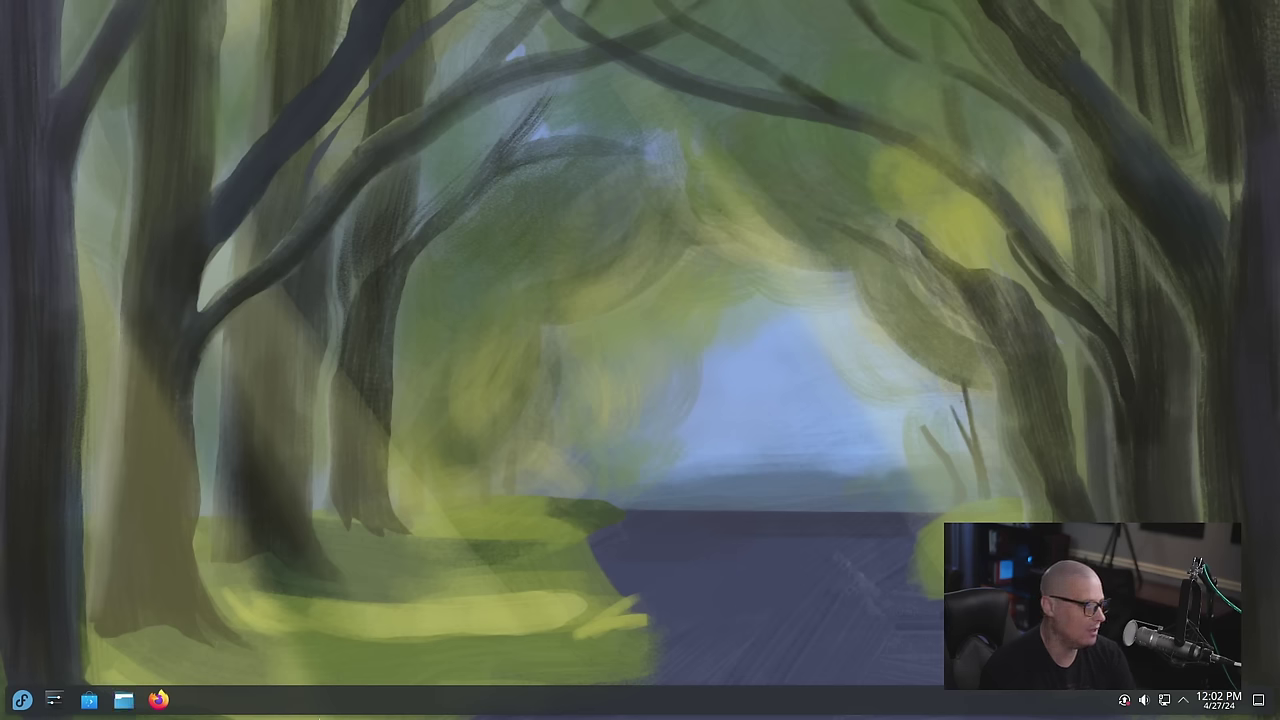
click(23, 700)
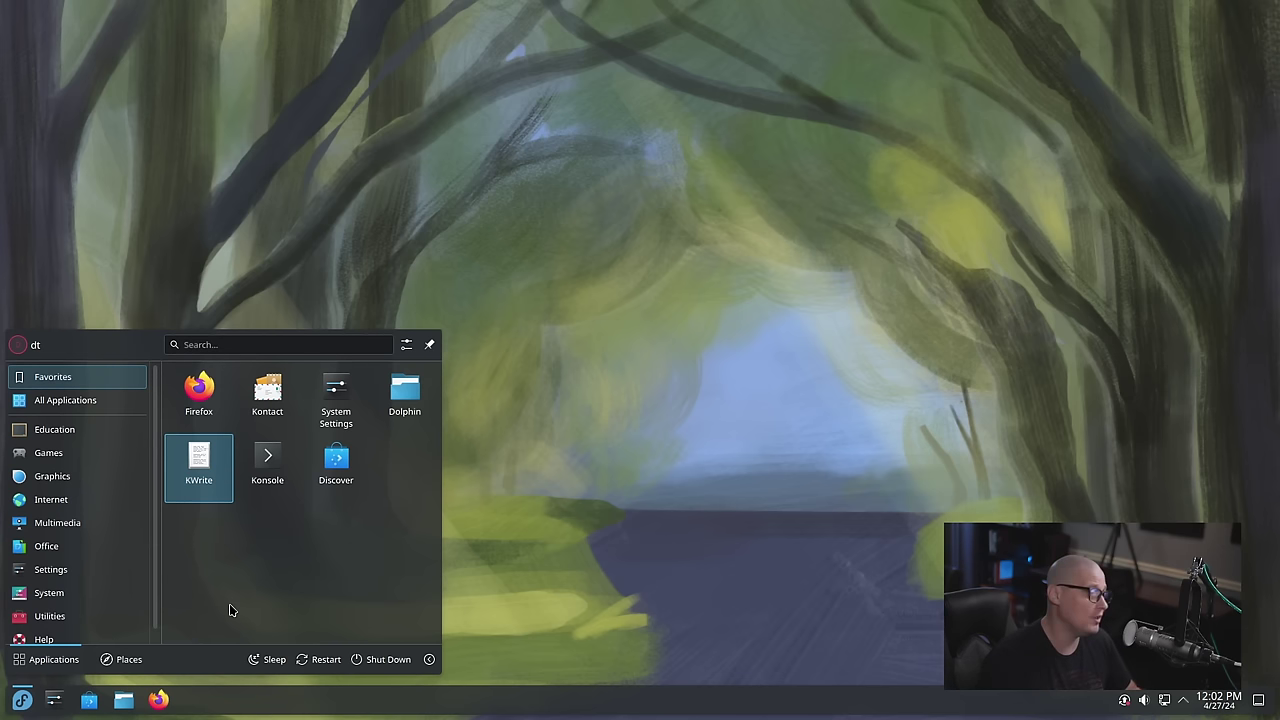
click(257, 480)
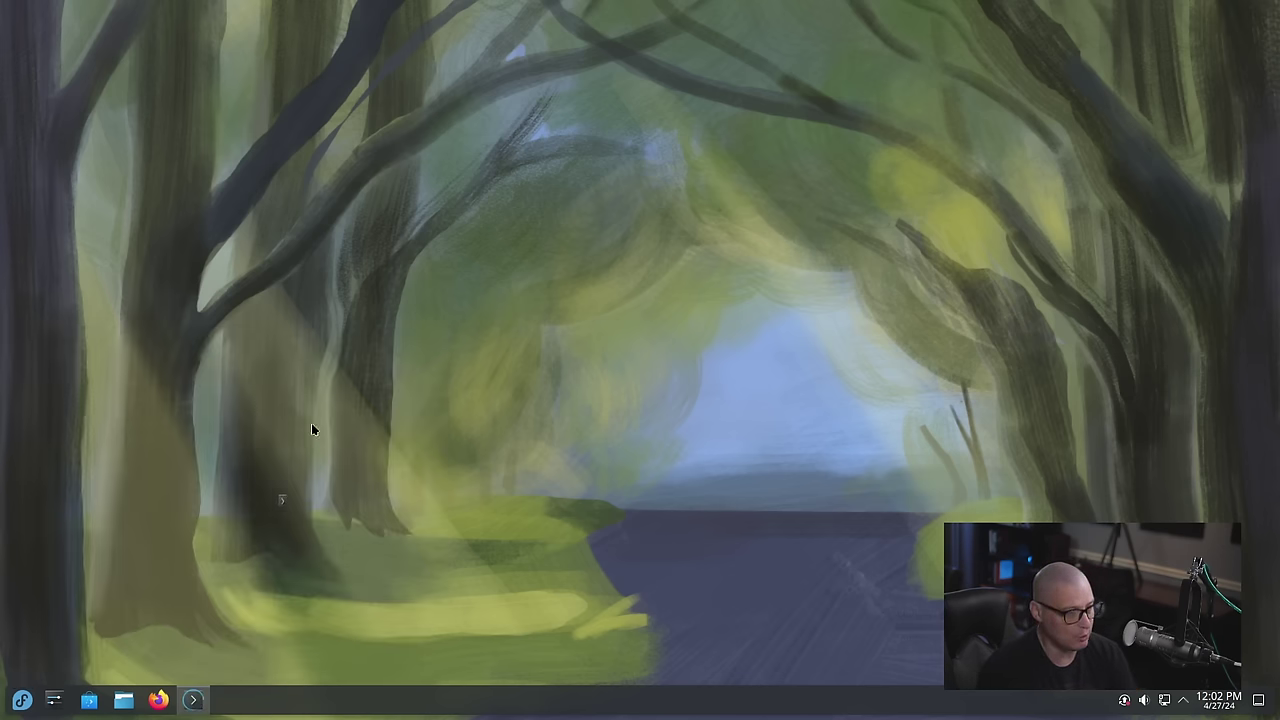
Maximize Konsole and show the kernel version 6.8.5-301.fc40 with uname -r
double_click(713, 168)
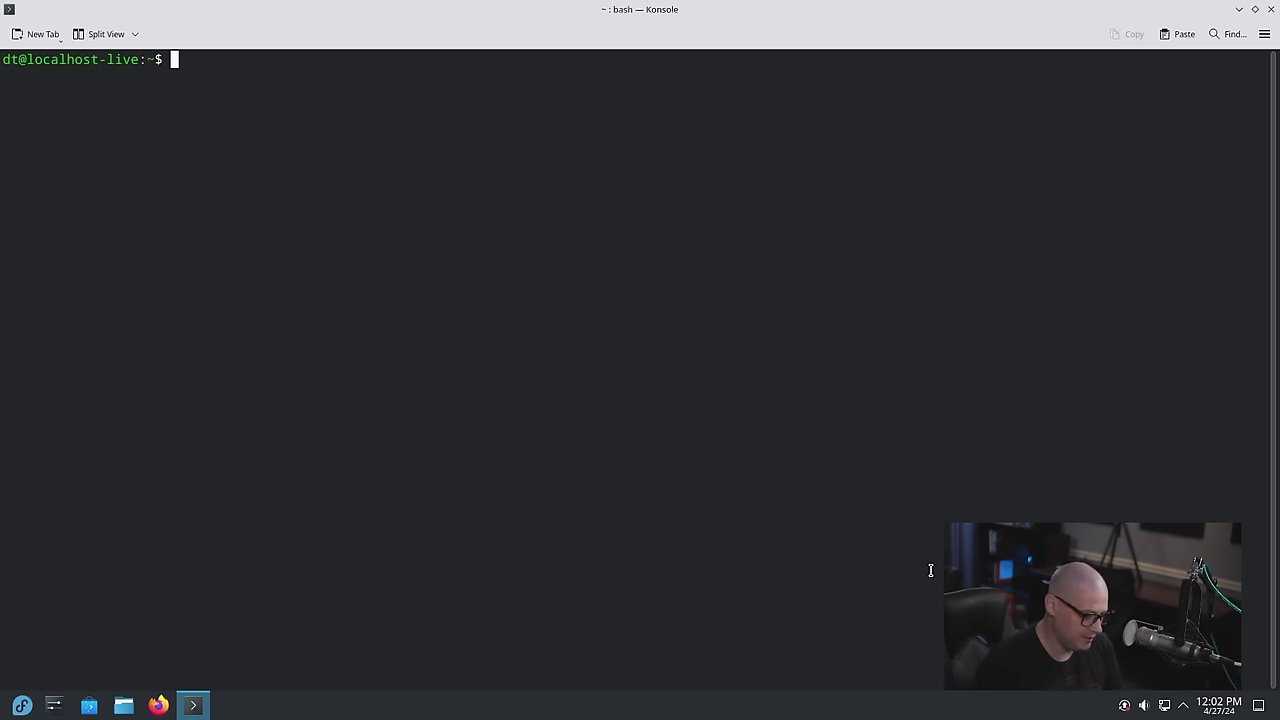
text(uname -r)
key(Return)
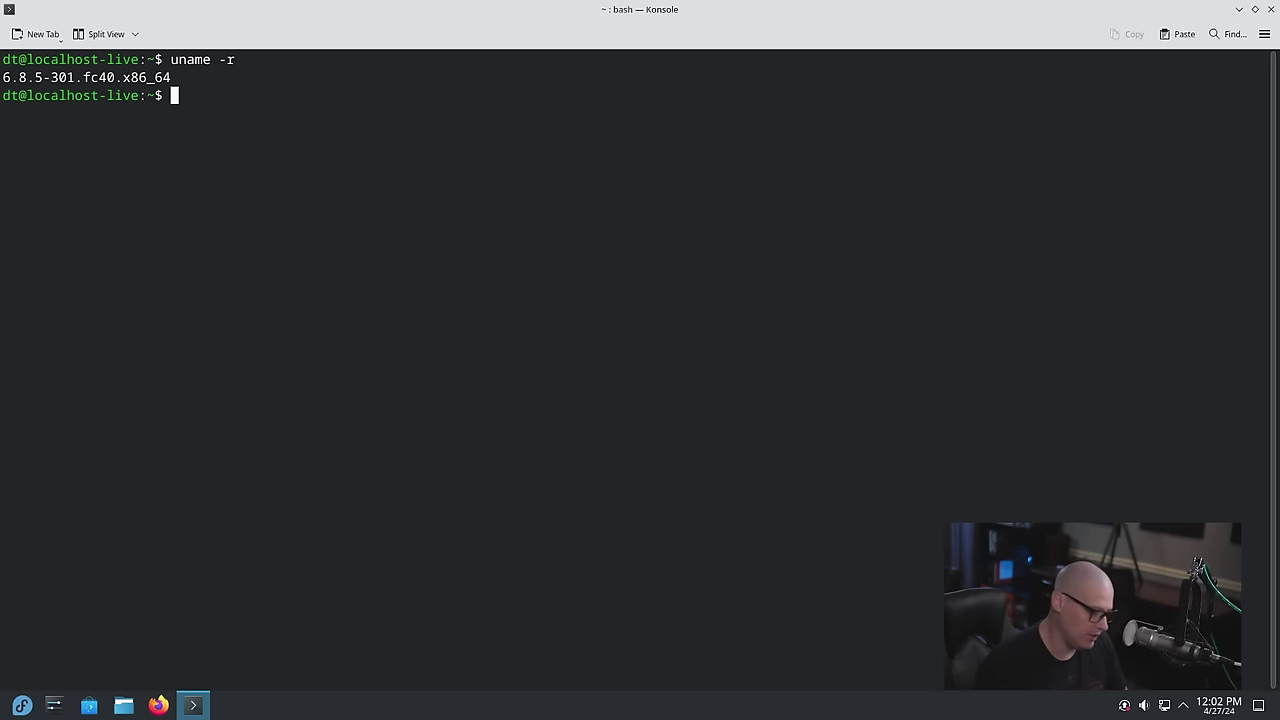
List installed packages with dnf, then count them with | wc -l, totalling 2133
text(dnf list installed)
key(Return)
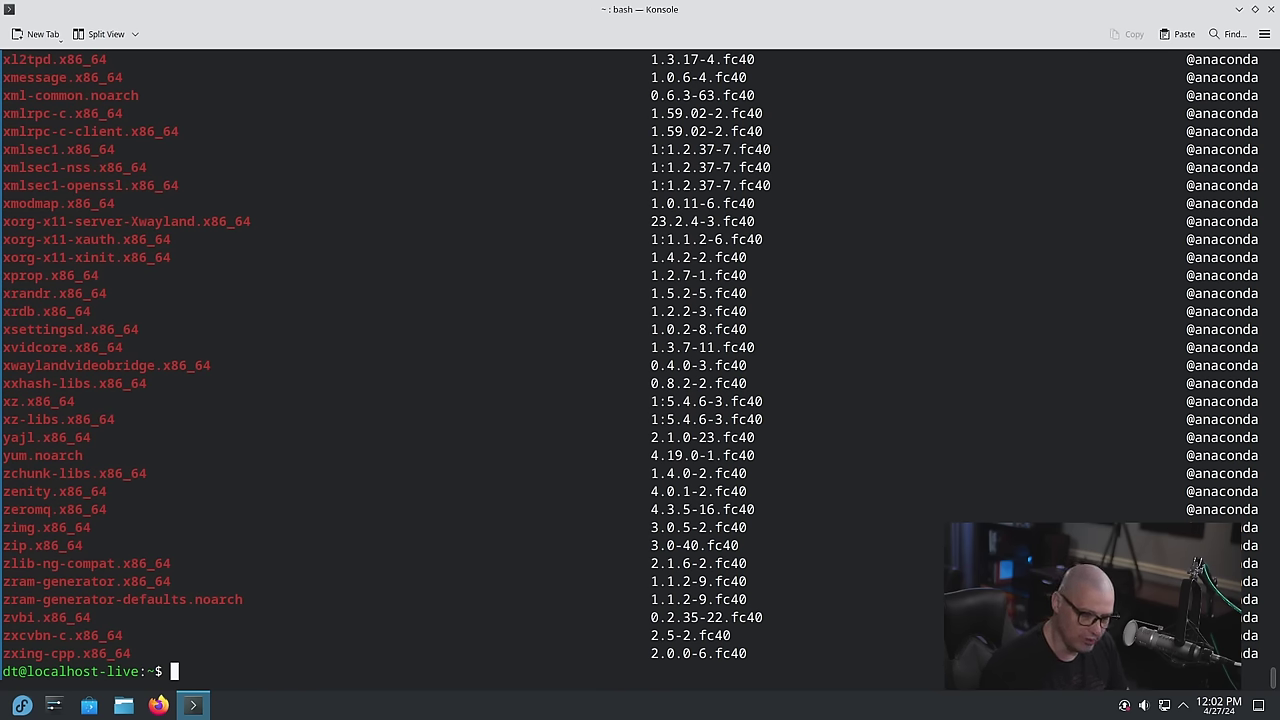
key(Up)
text(| wc )
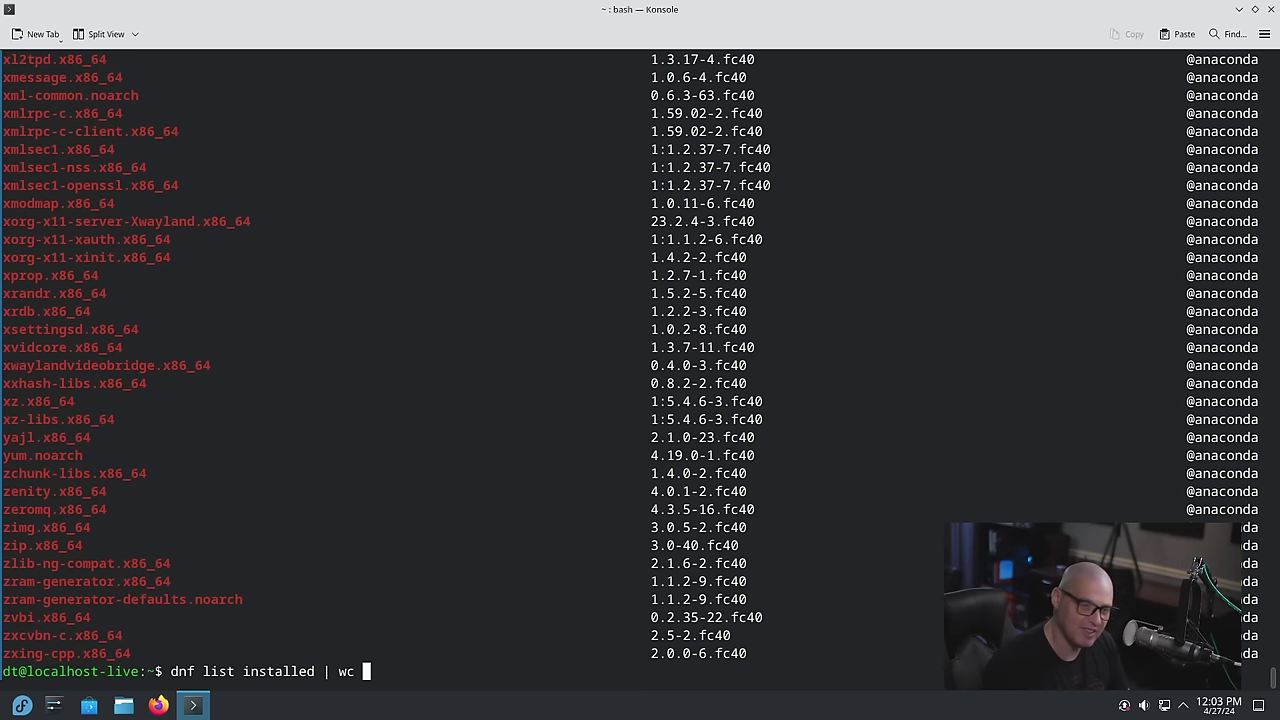
text(-l)
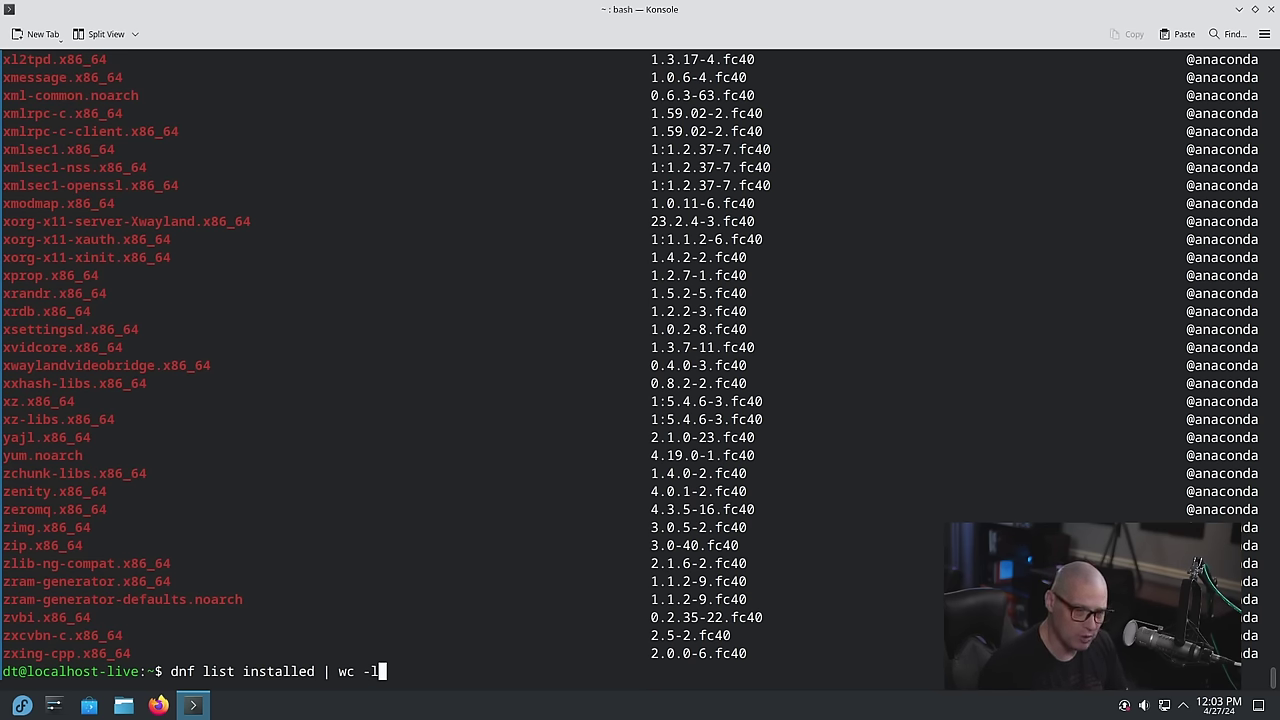
key(Return)
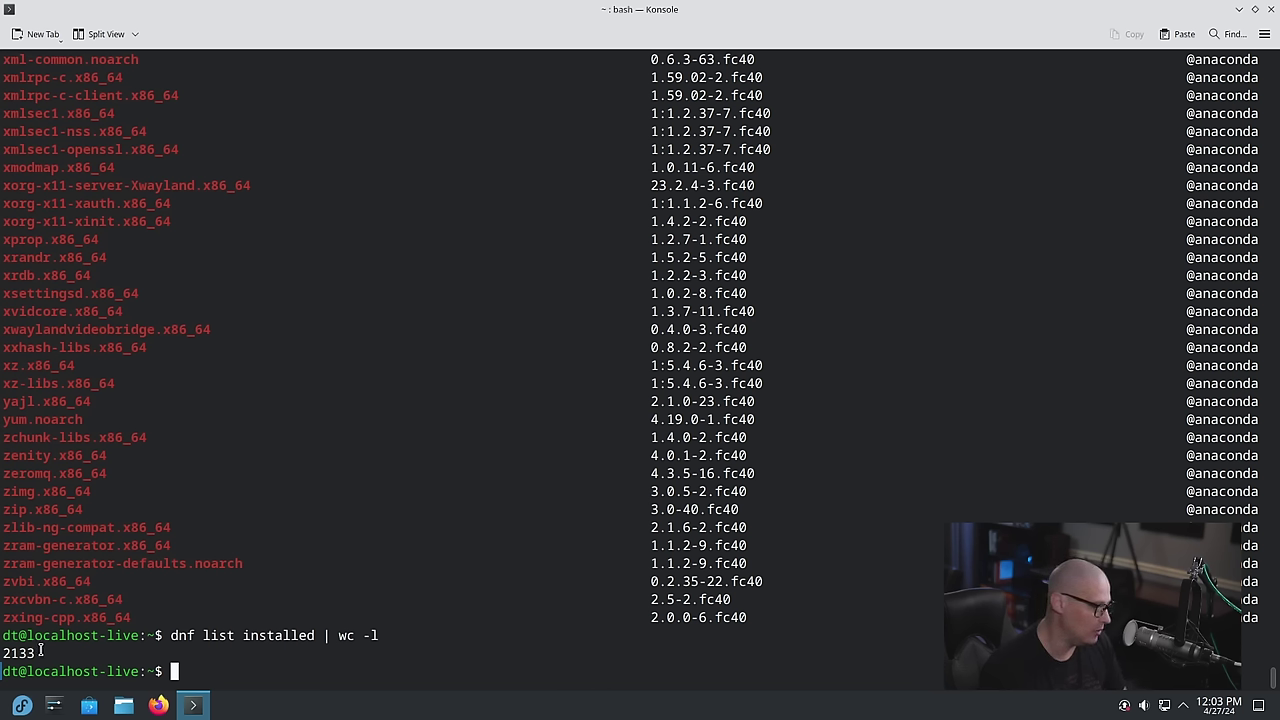
Highlight the 2133 count, then locate flatpak and pipewire with whereis
drag(40, 651, 3, 652)
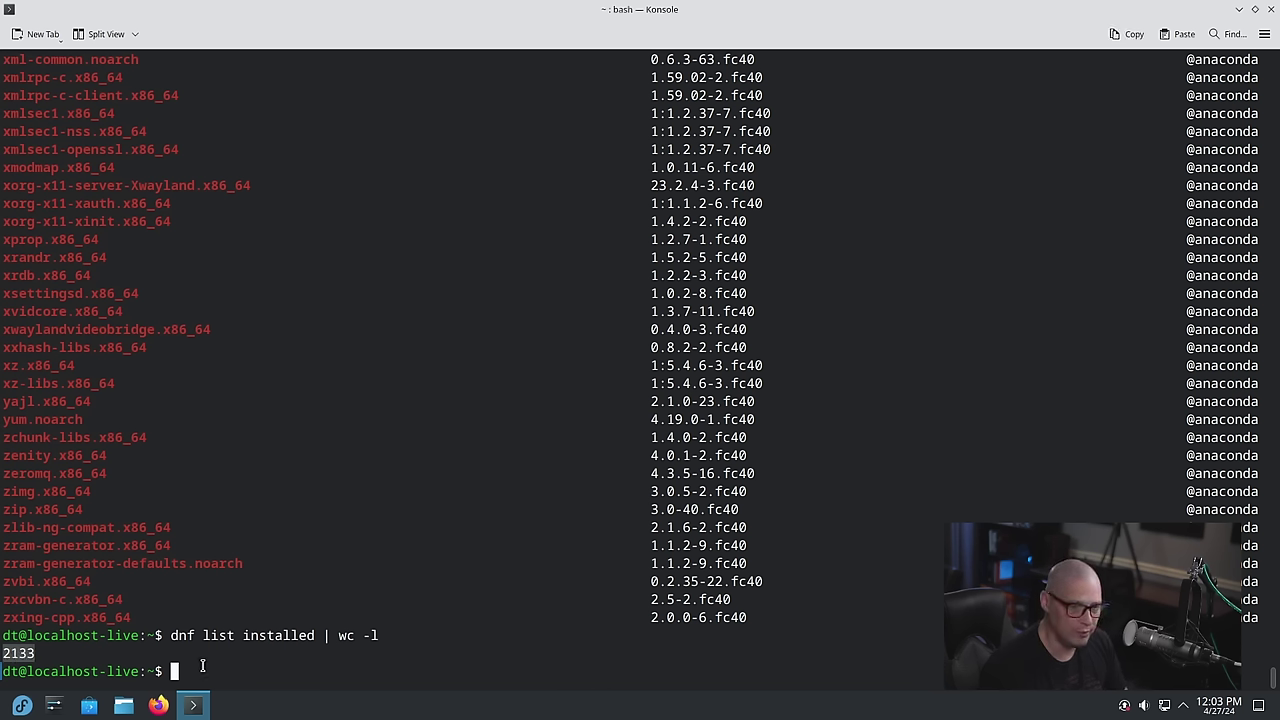
click(278, 677)
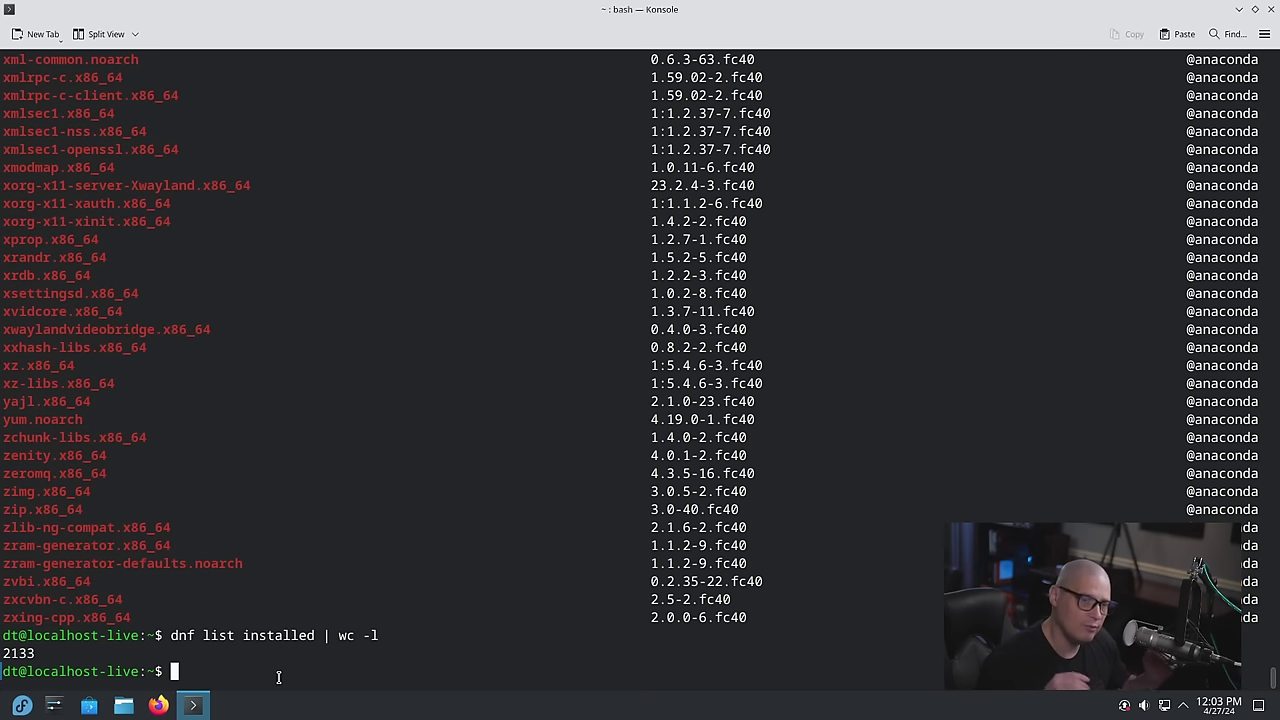
text(whereis flatpak)
key(Return)
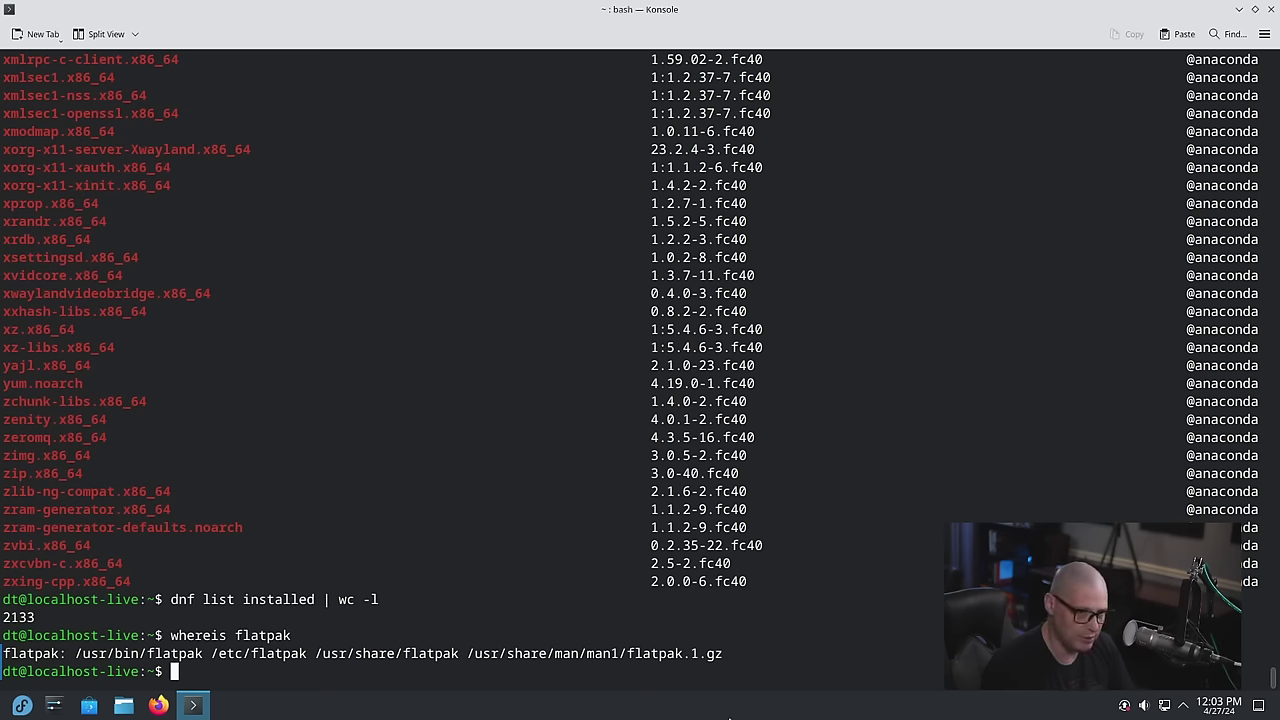
text(whereis pipewire)
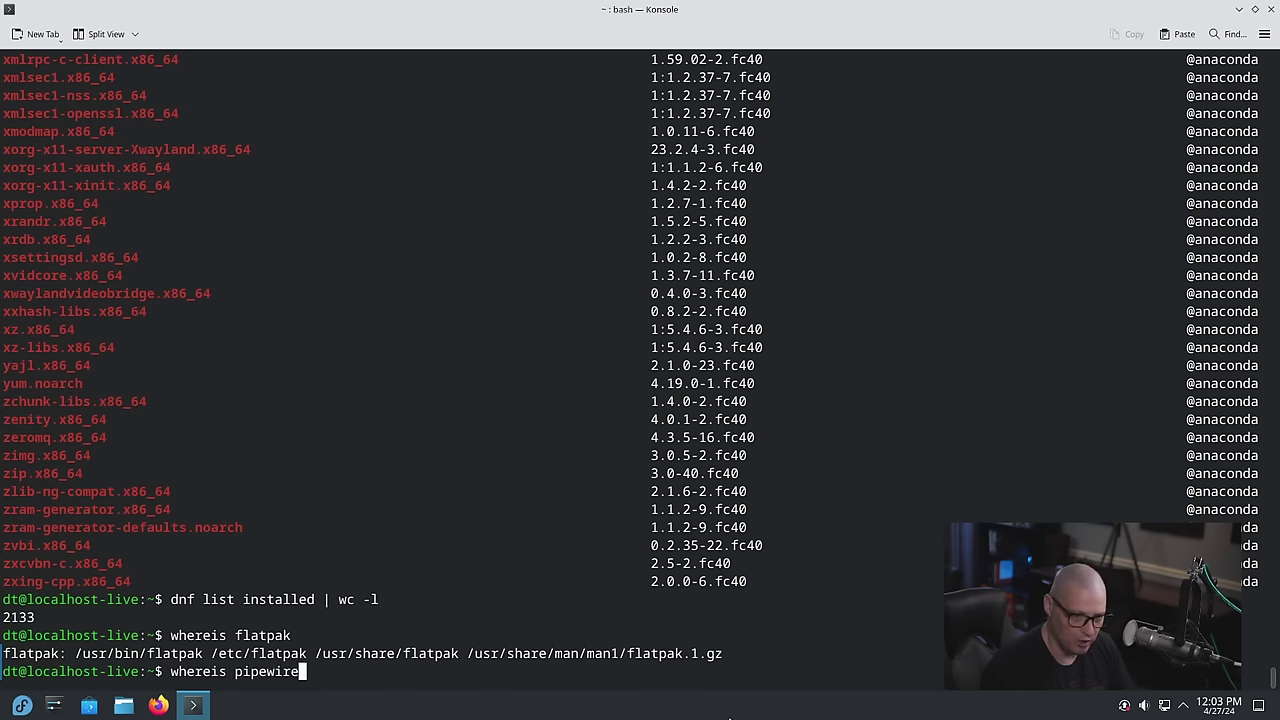
key(Return)
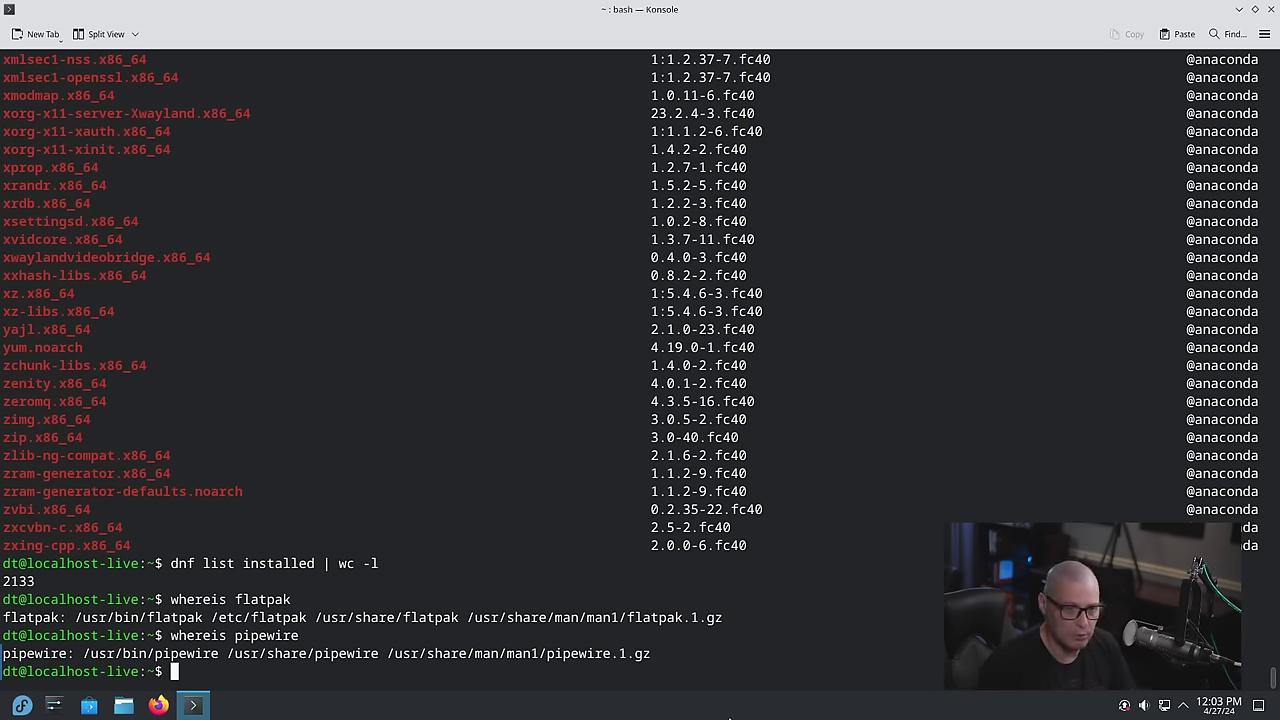
click(1271, 9)
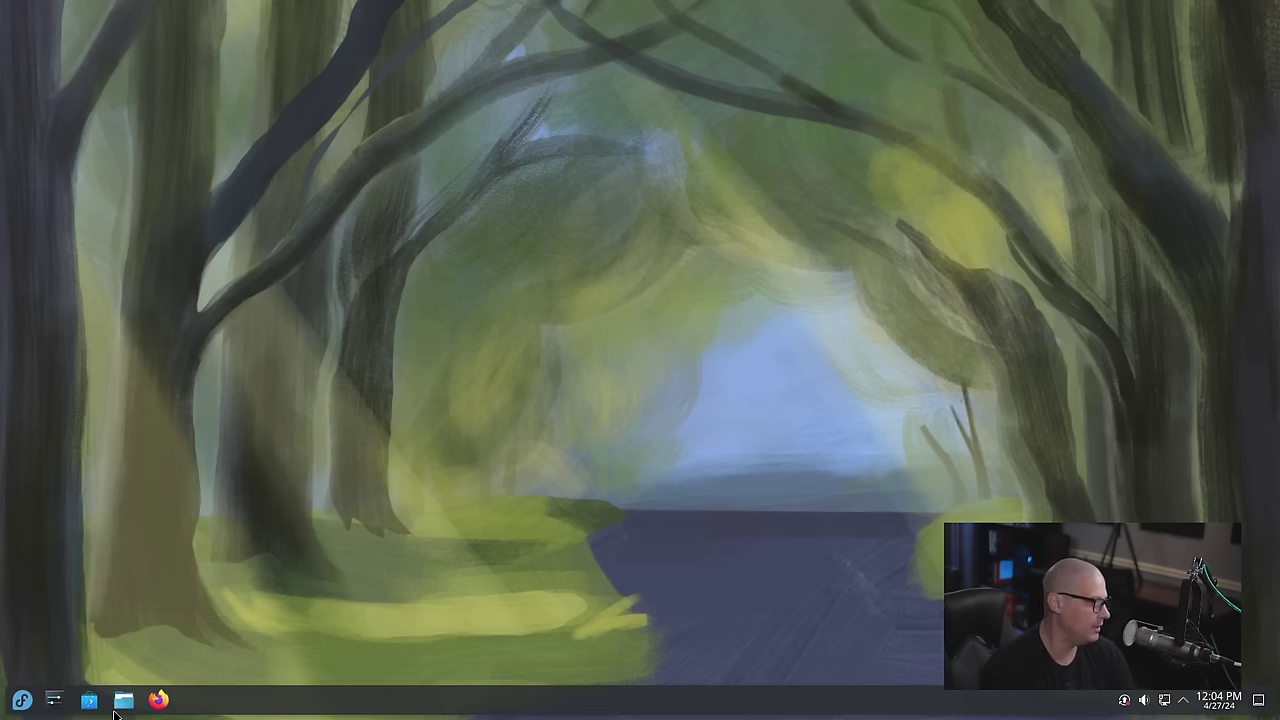
click(20, 700)
mouse_move(73, 436)
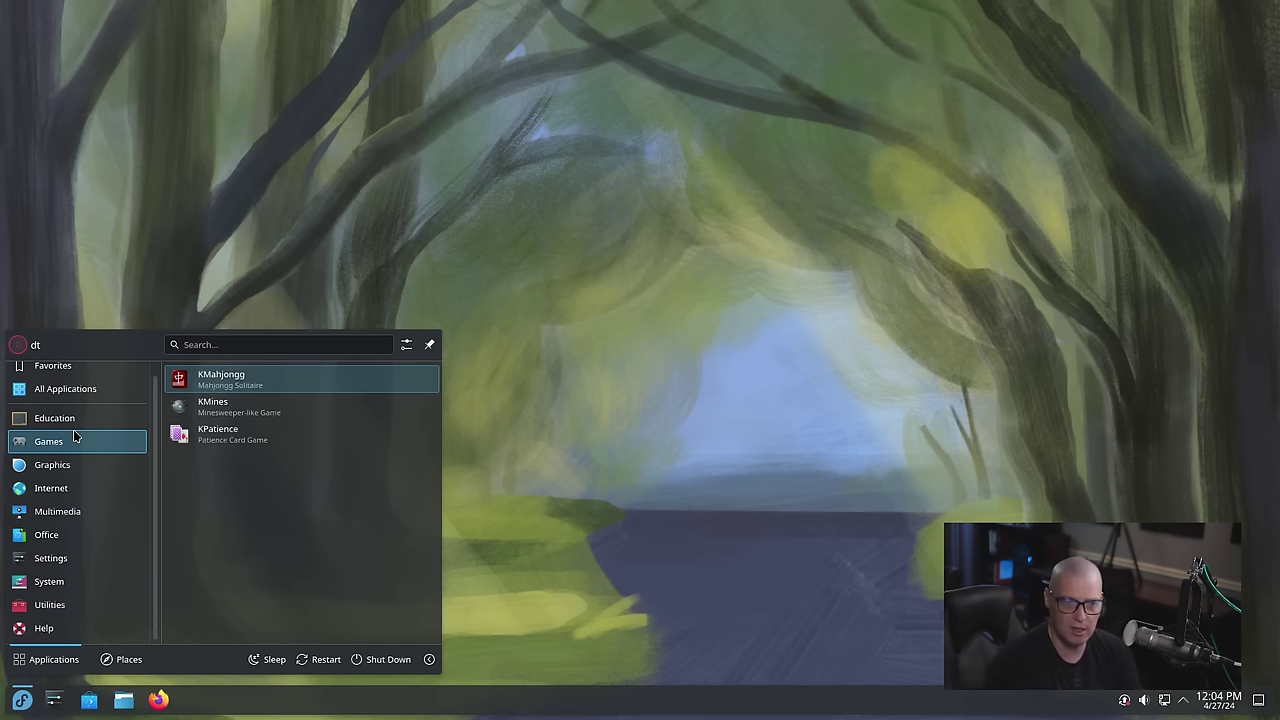
mouse_move(83, 397)
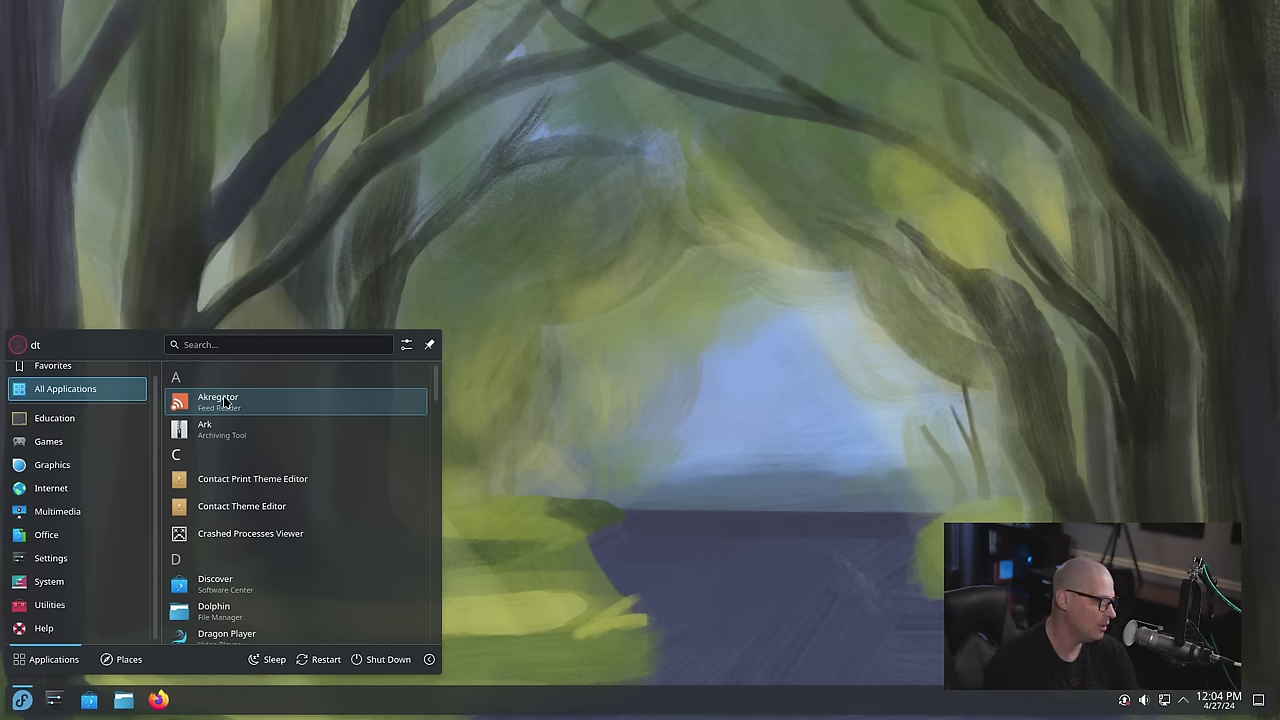
text(nvidia)
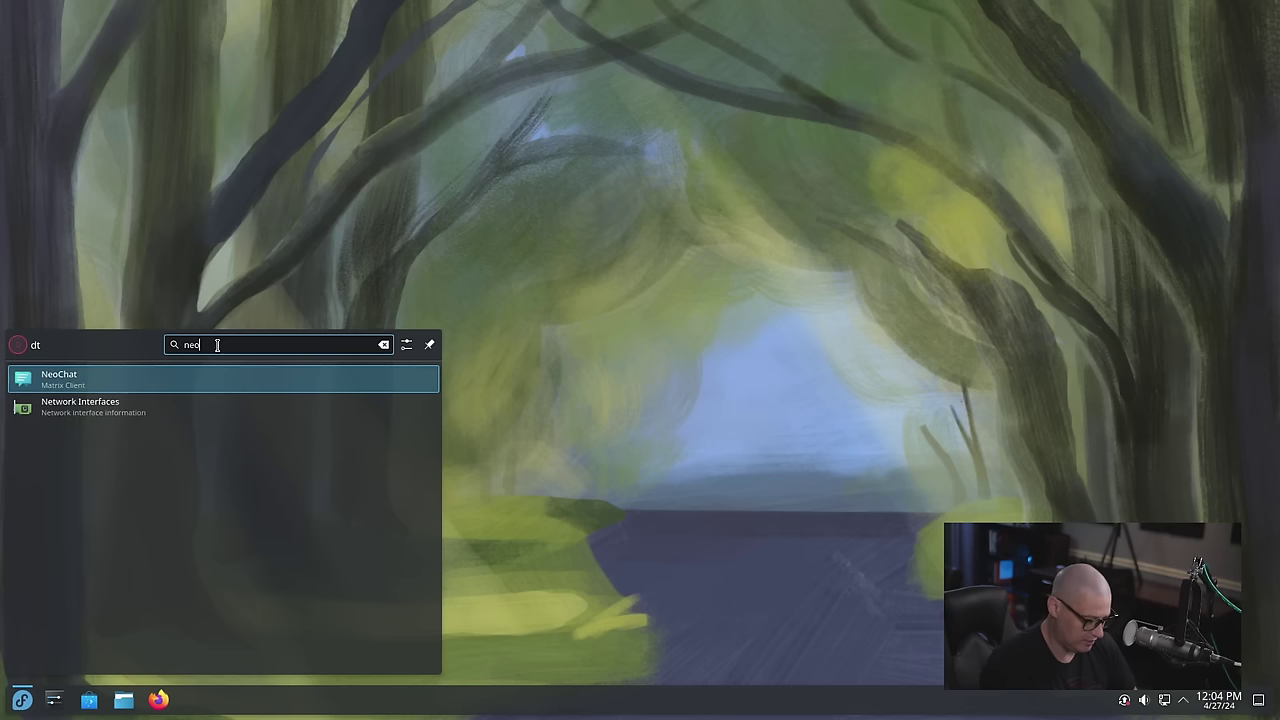
key(Return)
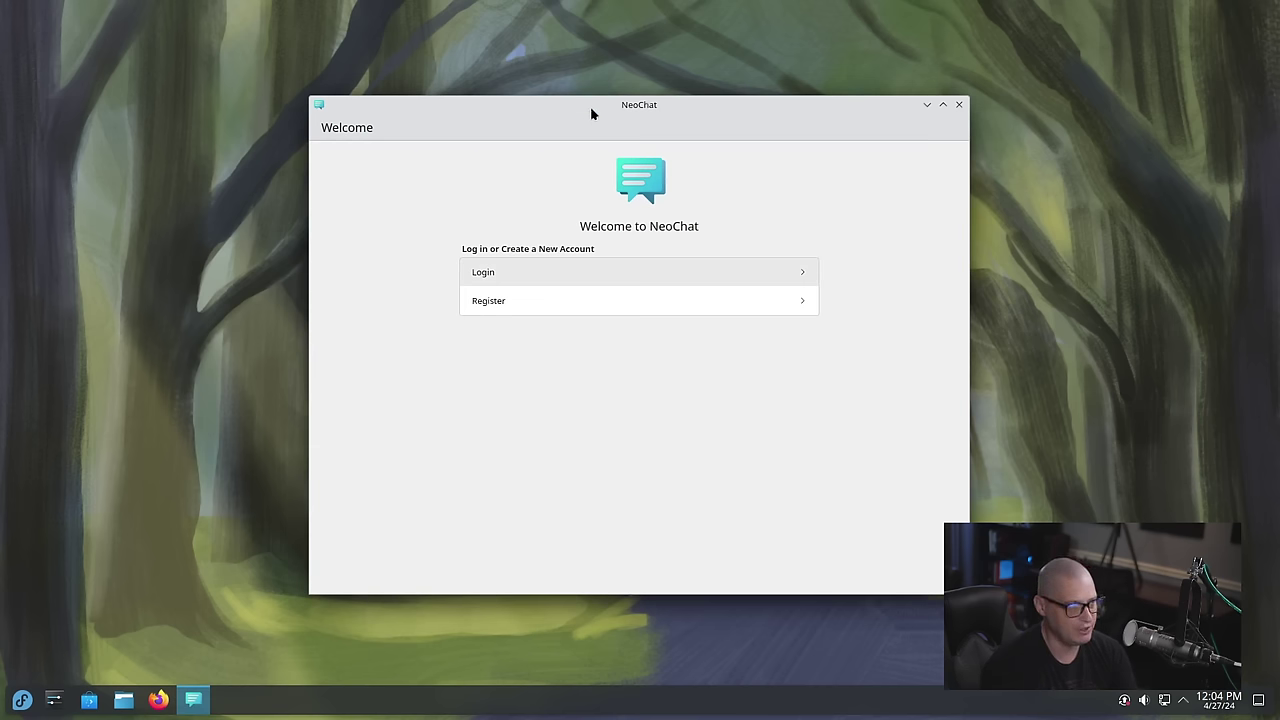
drag(591, 114, 700, 127)
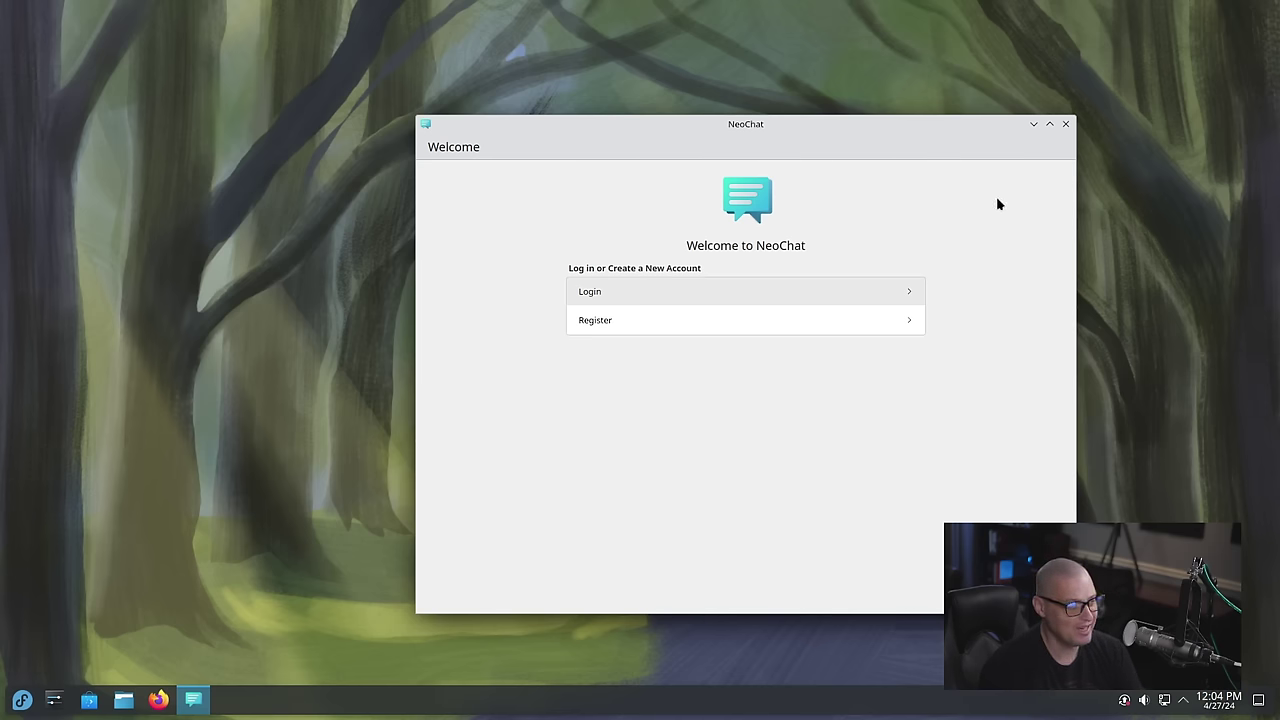
click(998, 131)
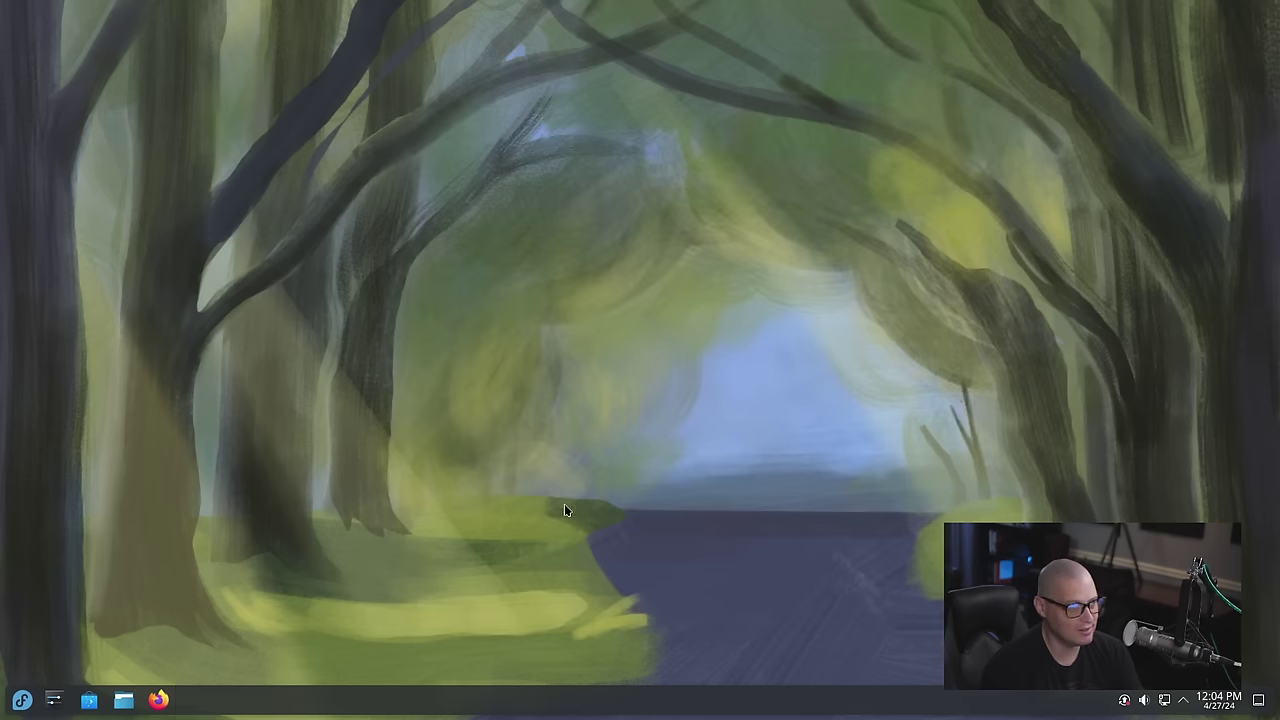
Launch Firefox, view About Firefox (version 124.0.1), then close the dialog and browser
click(22, 699)
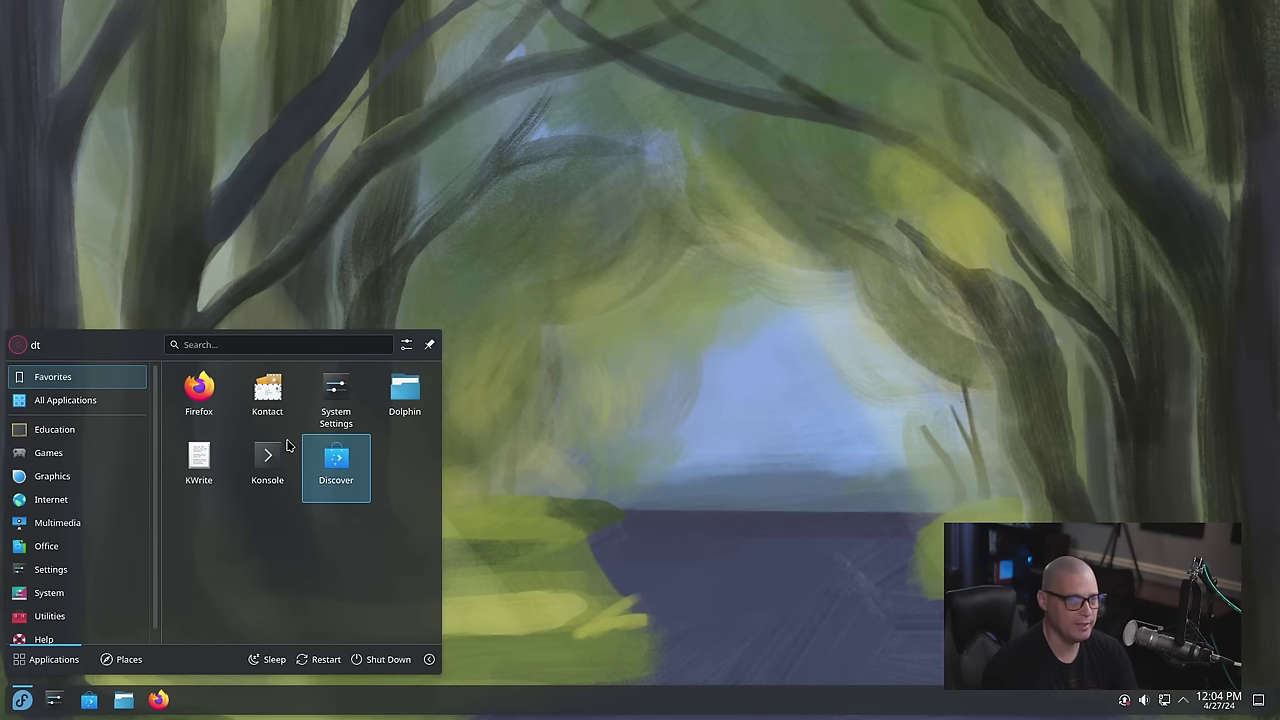
click(214, 400)
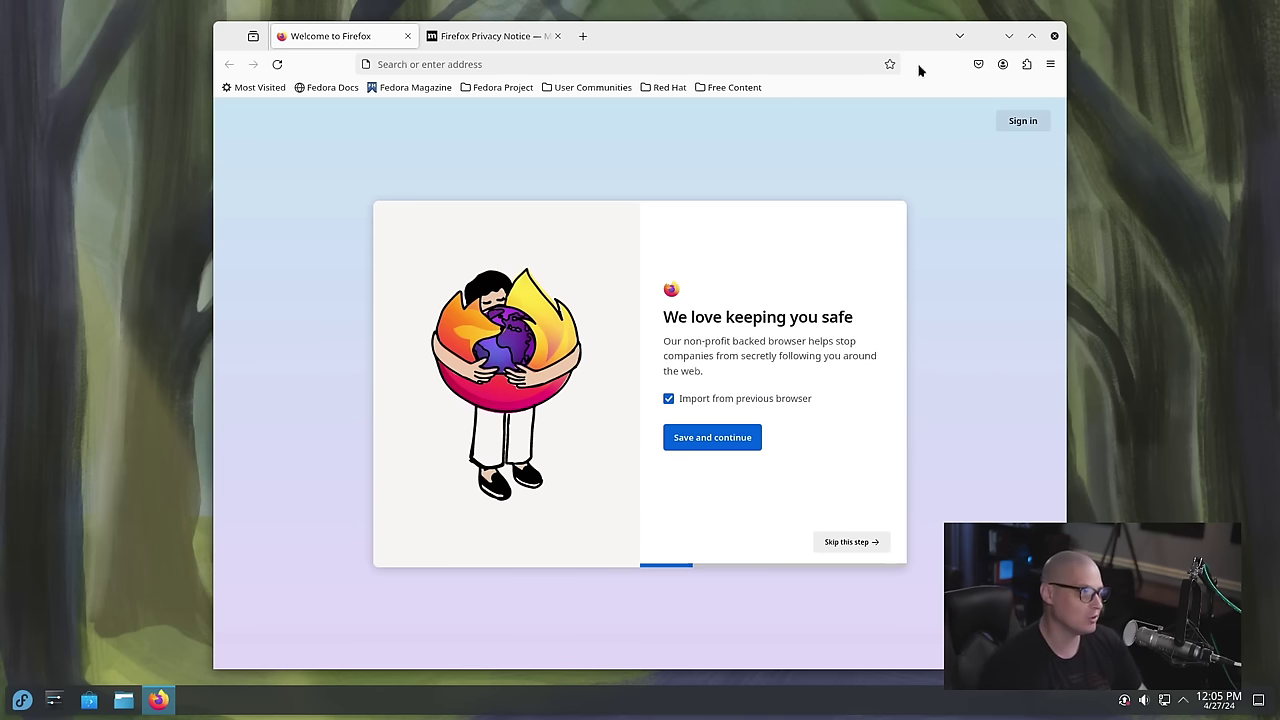
click(1050, 64)
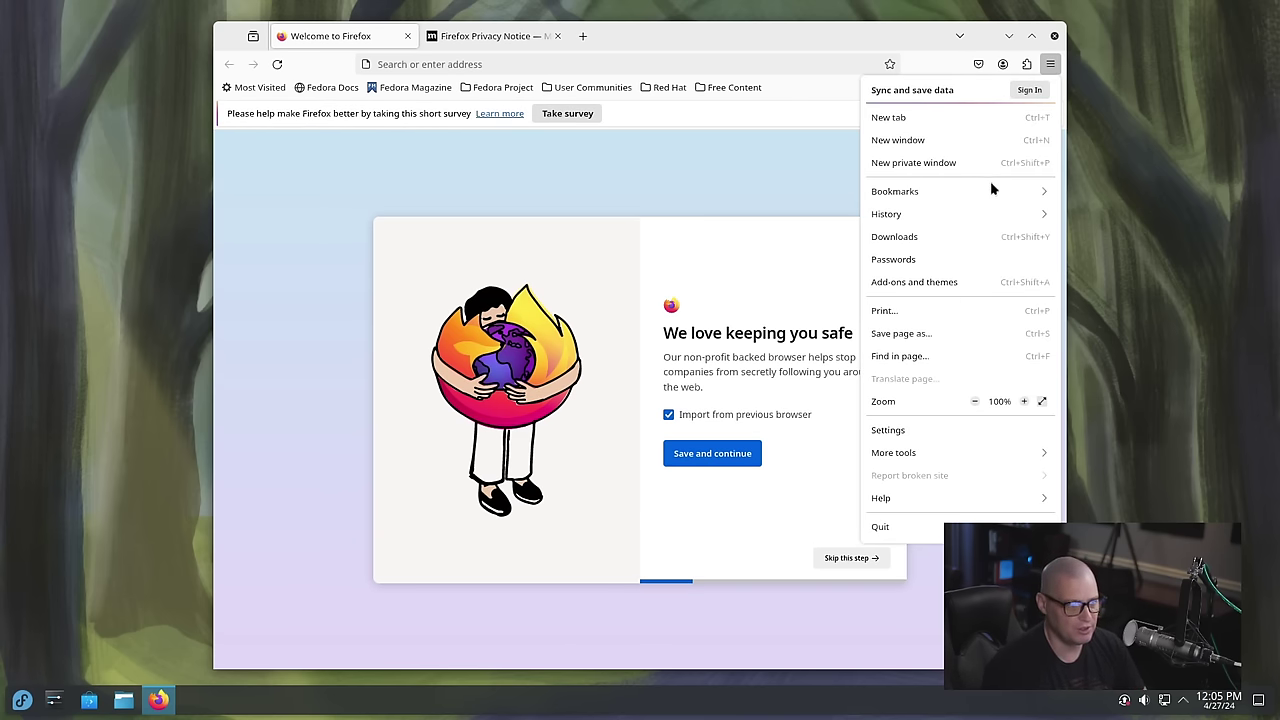
click(912, 505)
click(899, 255)
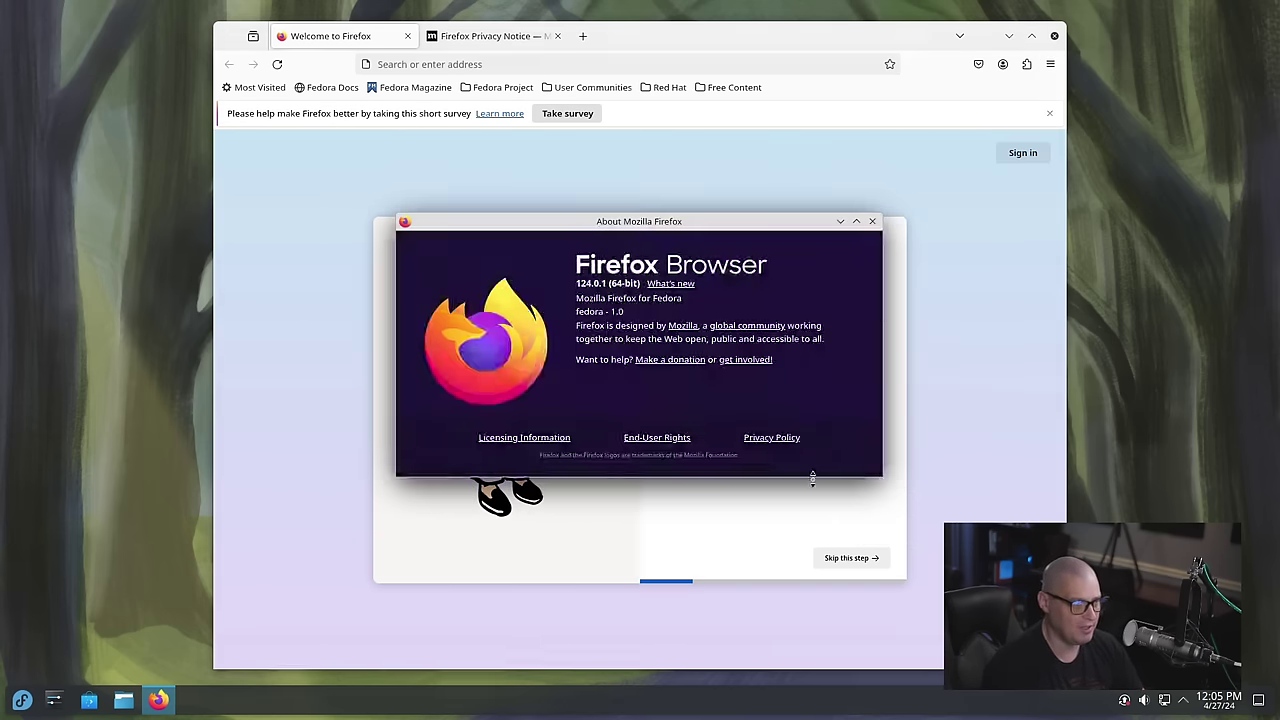
click(872, 221)
click(1054, 36)
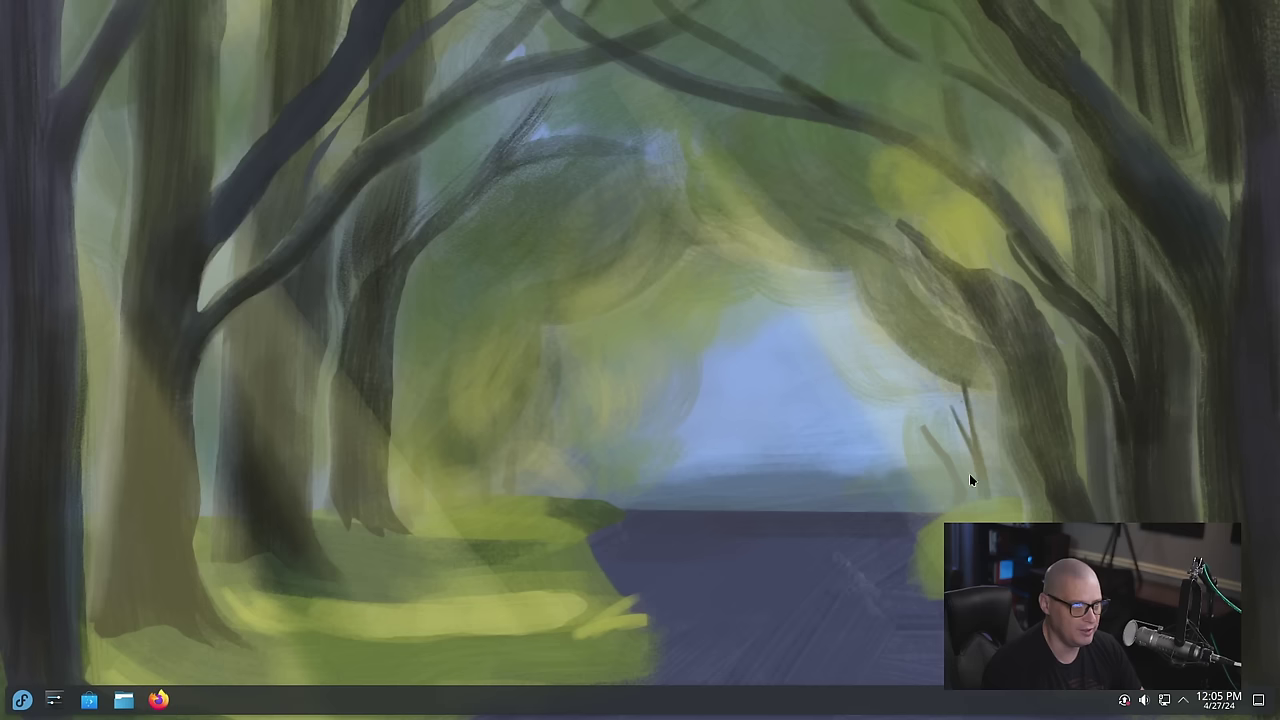
Browse the launcher's Office applications and launch LibreOffice Writer 24.2
click(22, 699)
mouse_move(87, 545)
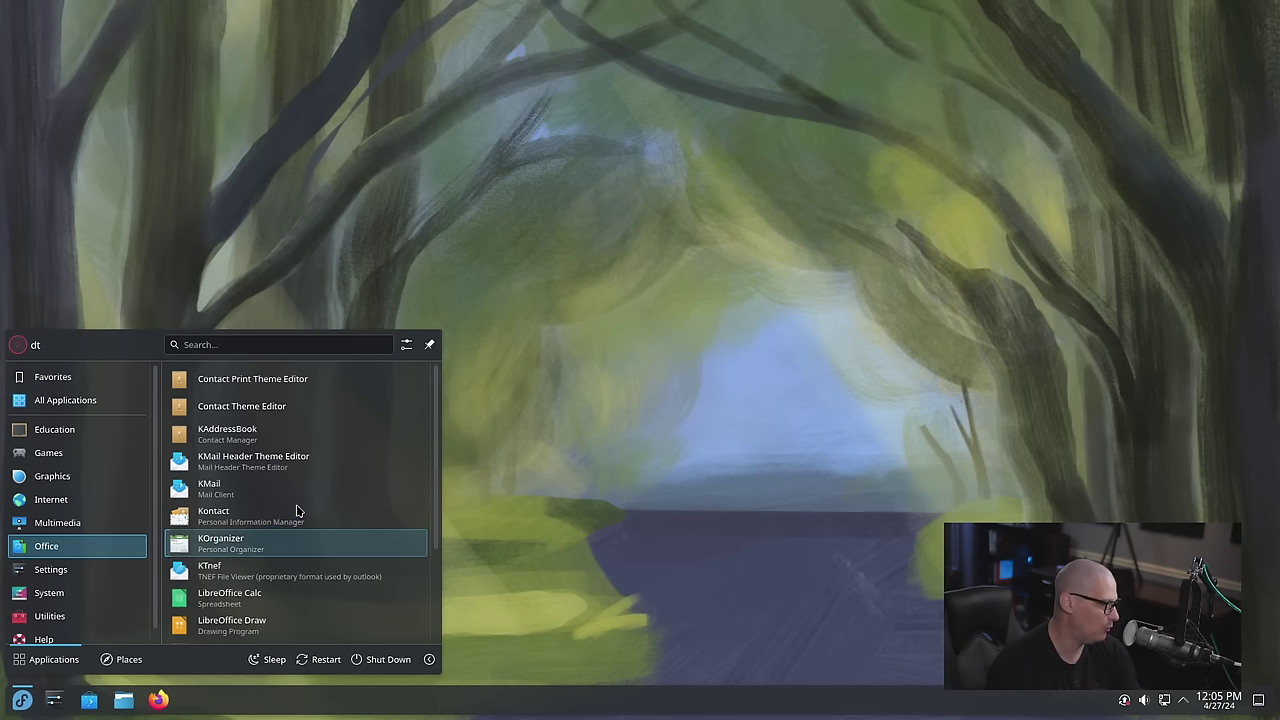
scroll(314, 509, down, 3)
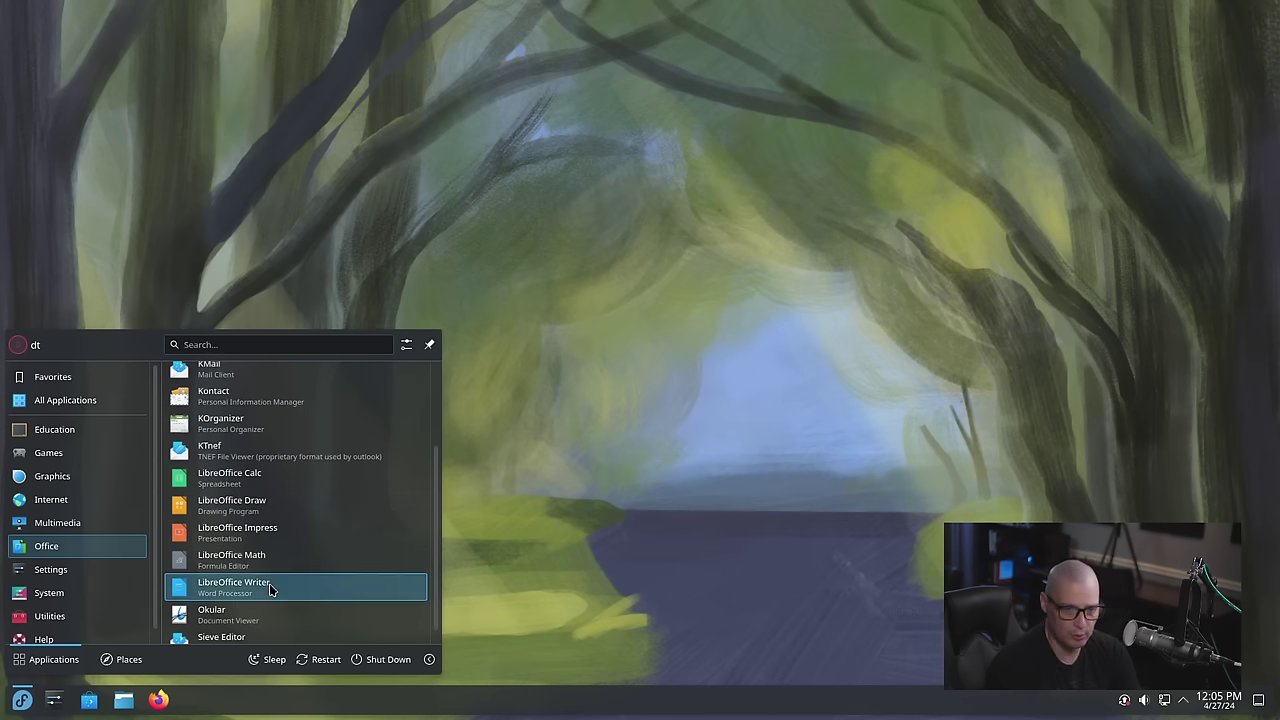
scroll(270, 583, down, 1)
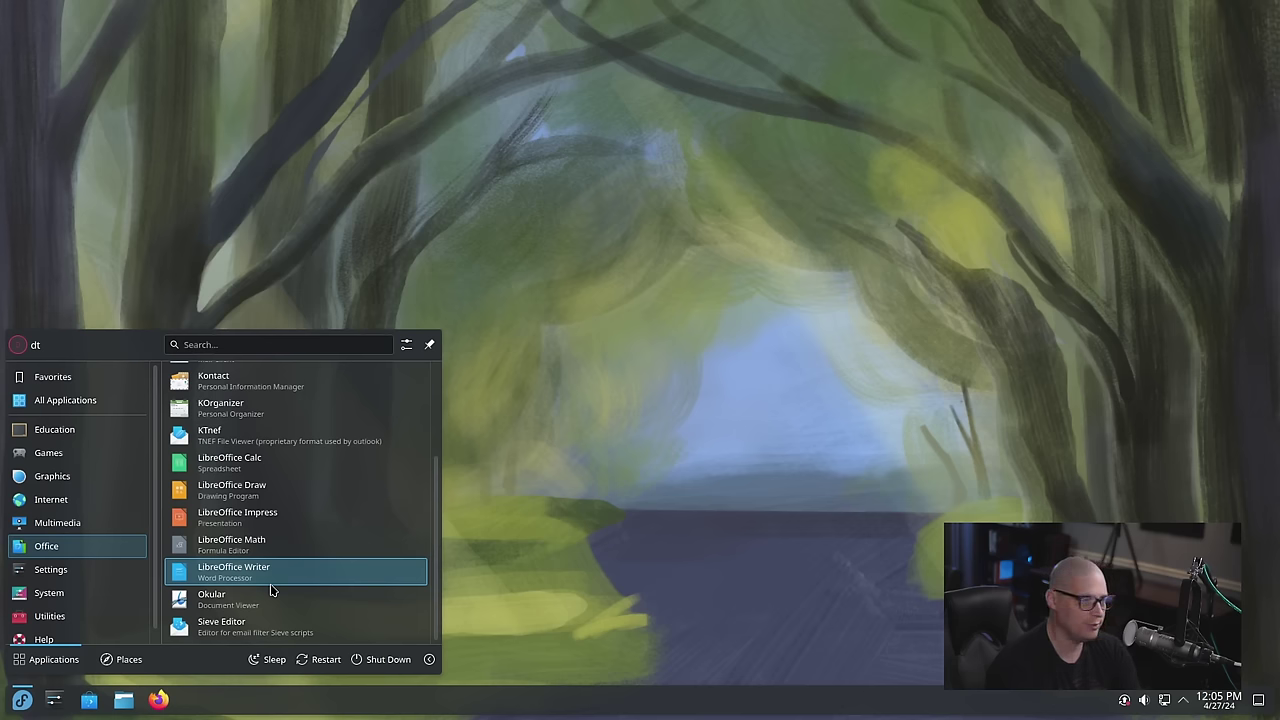
scroll(270, 590, up, 3)
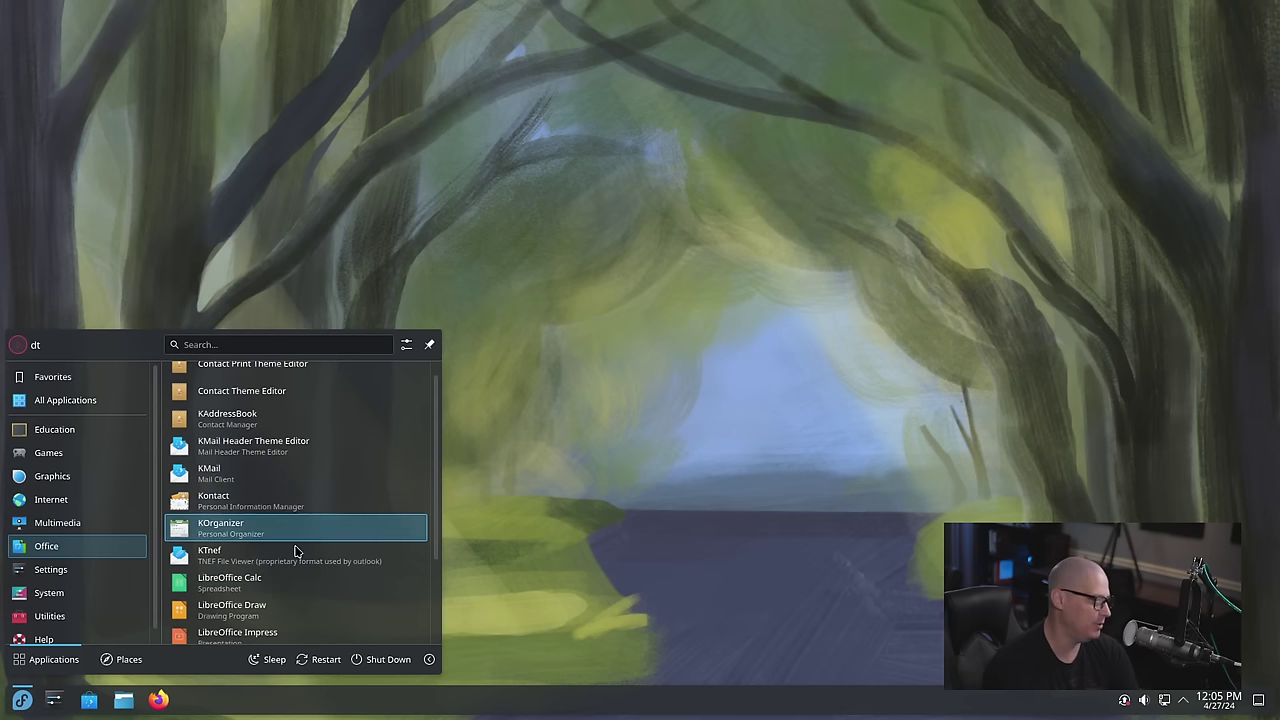
scroll(295, 550, down, 3)
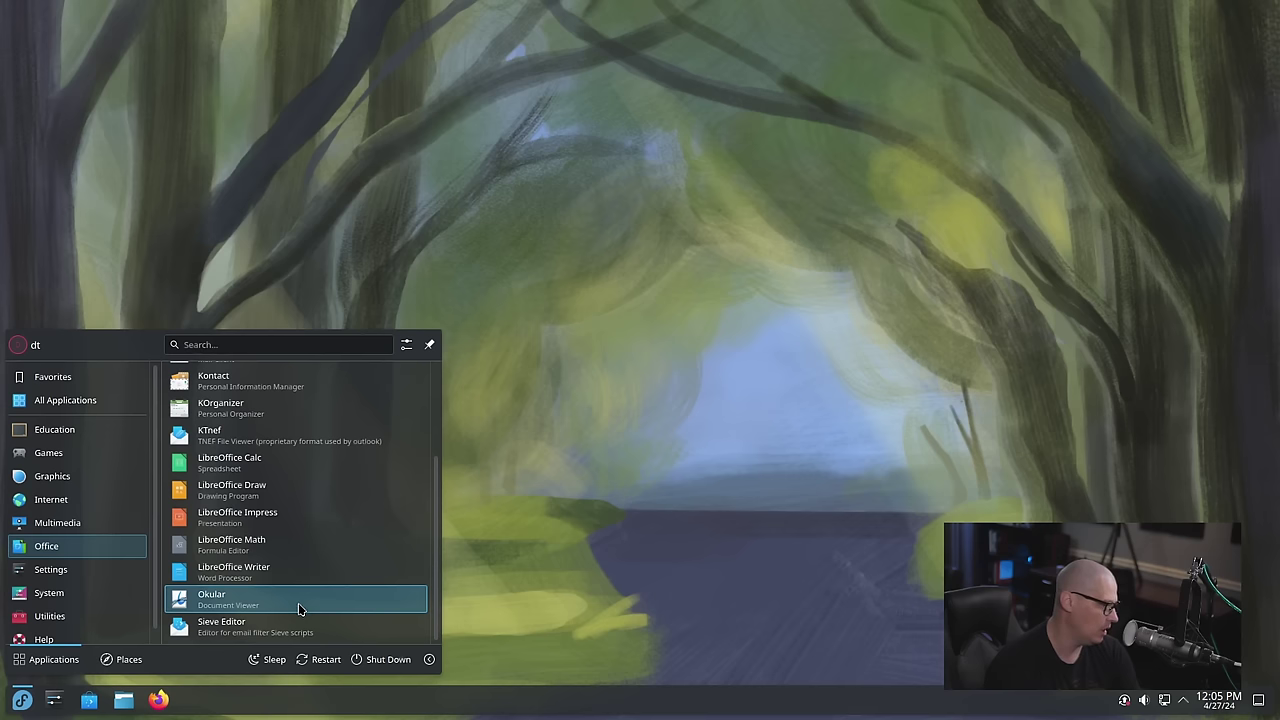
scroll(297, 585, up, 3)
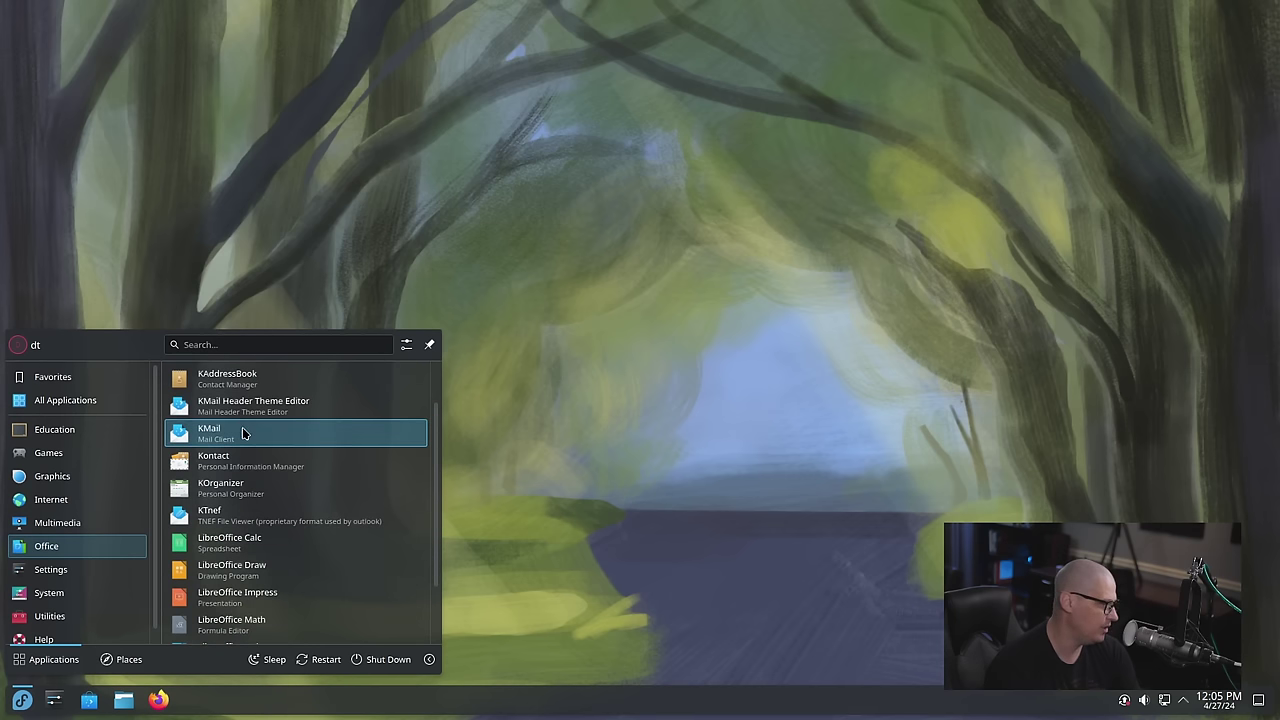
scroll(242, 432, down, 3)
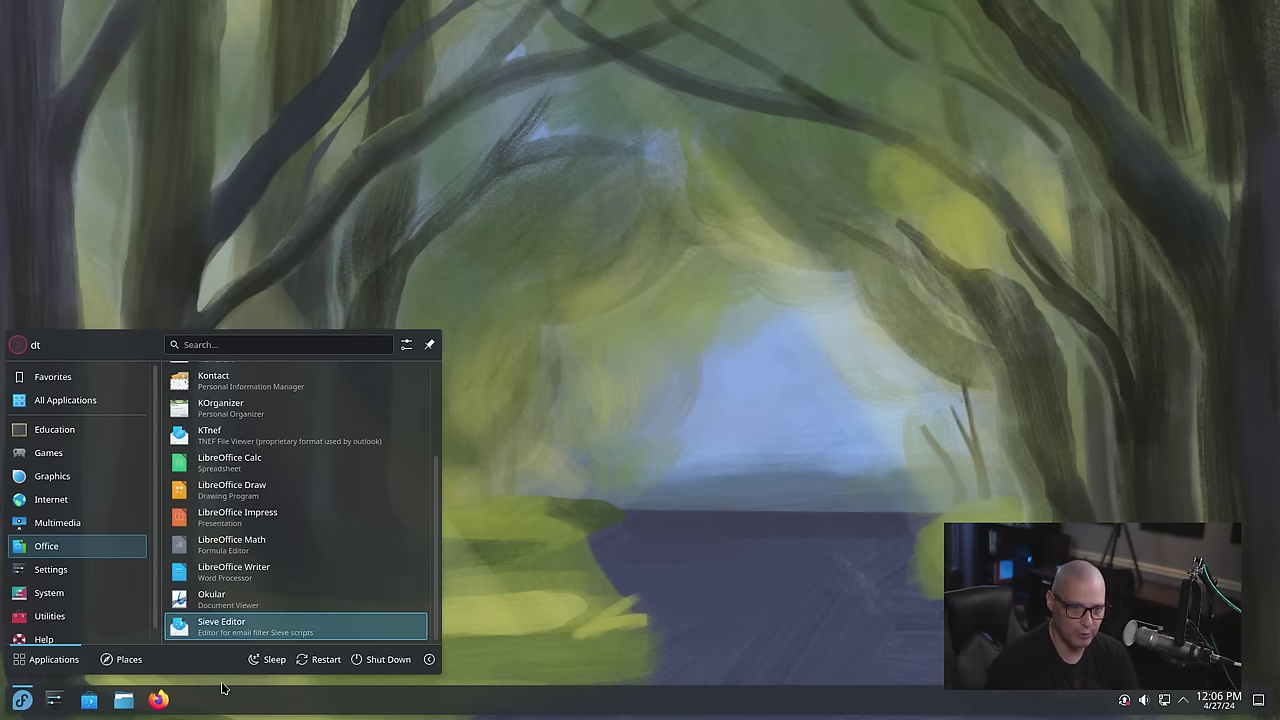
click(282, 569)
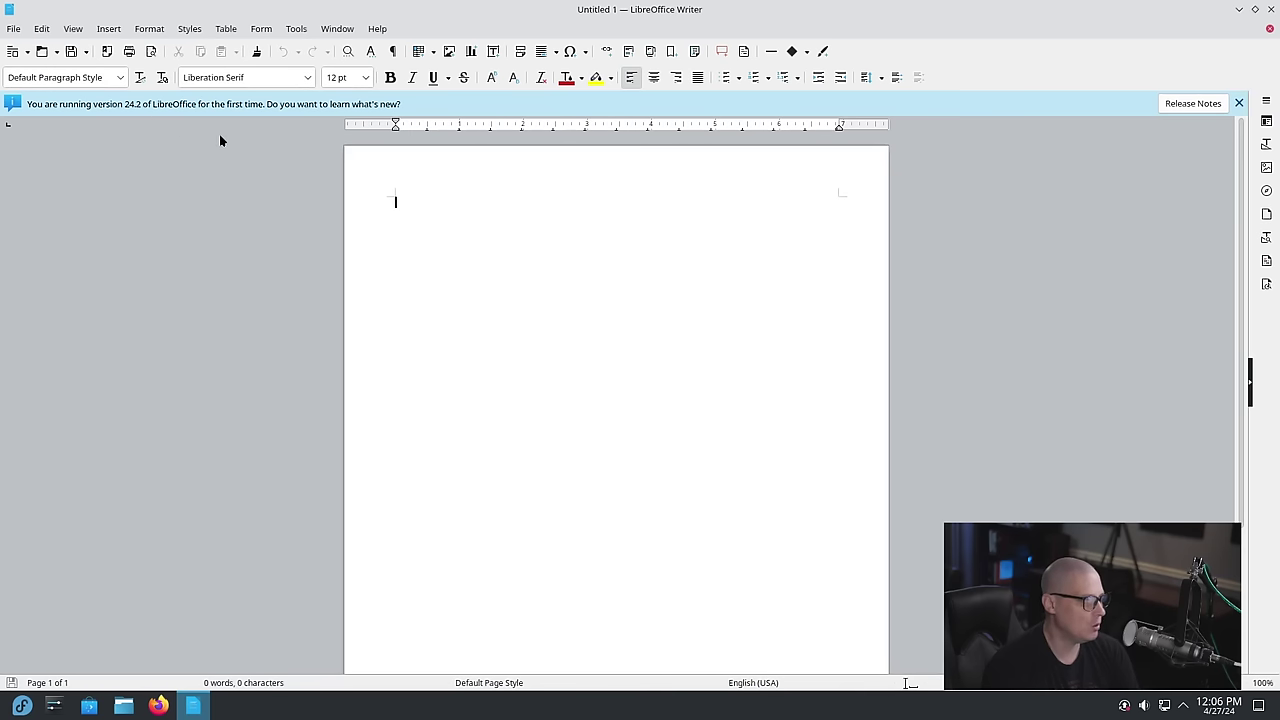
View Help > About LibreOffice (version 24.2.2.1), close it, and quit Writer with Ctrl+Q
click(377, 28)
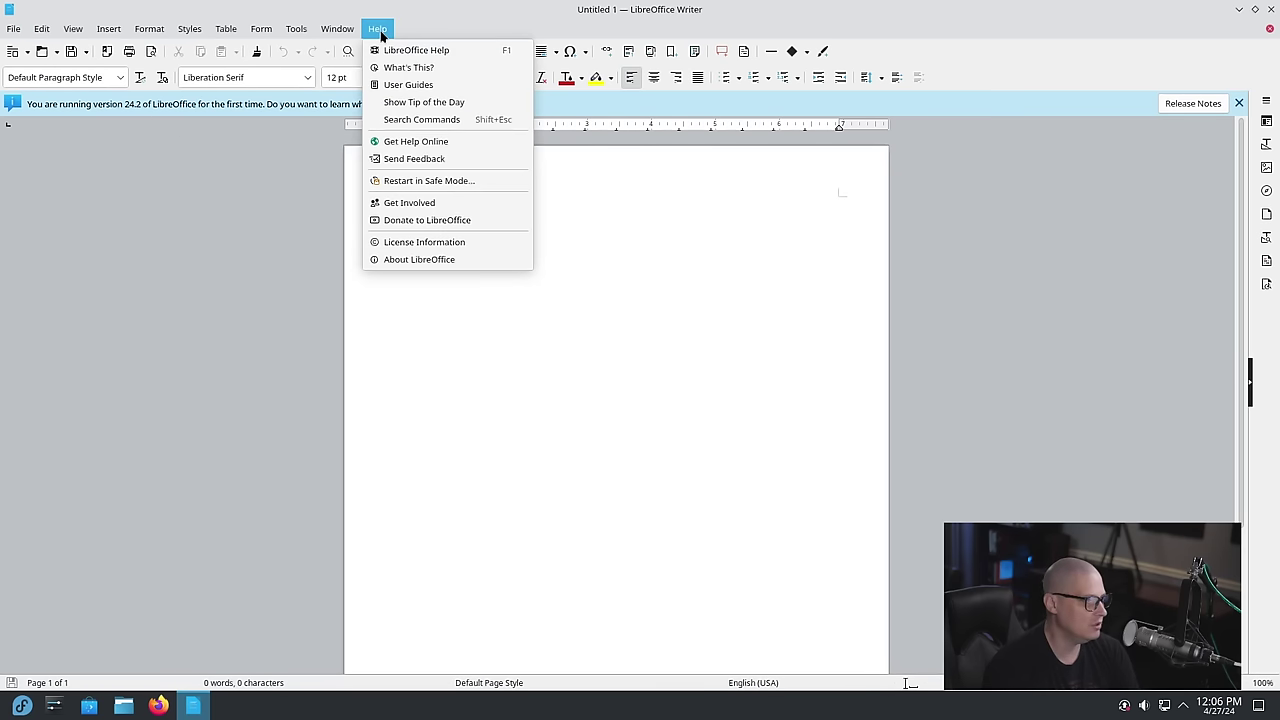
click(486, 259)
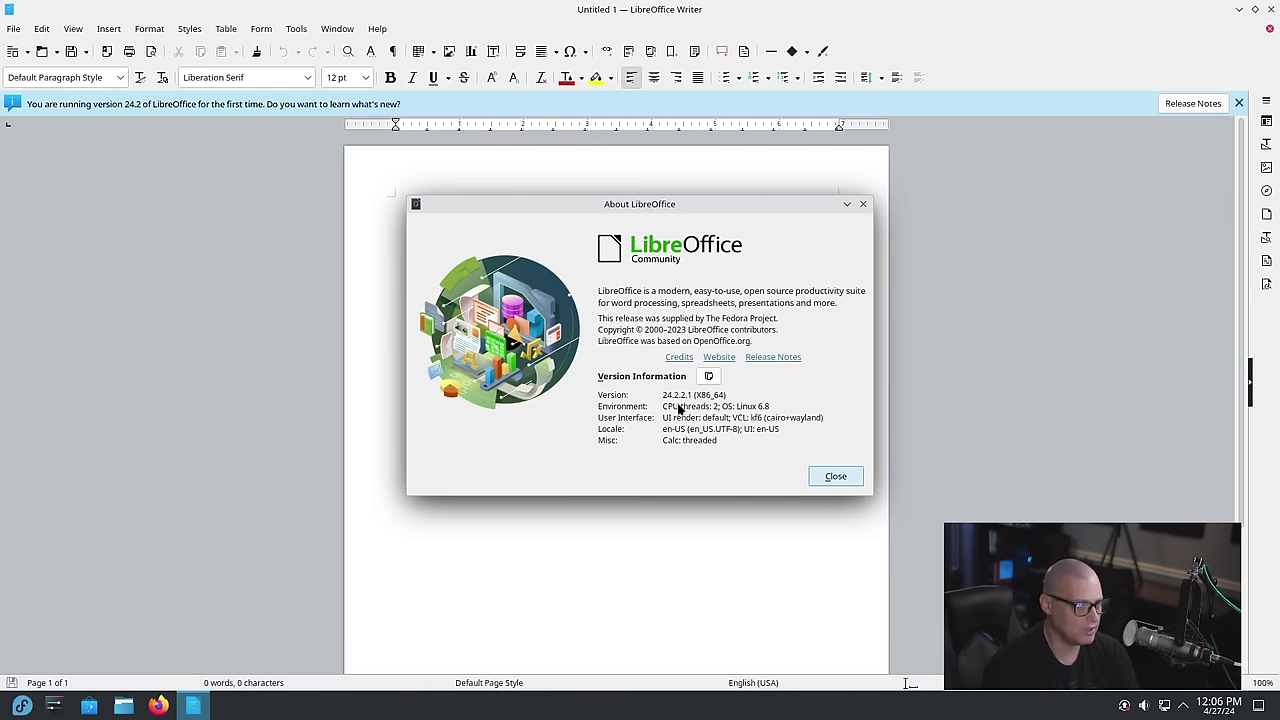
click(835, 476)
key(ctrl+q)
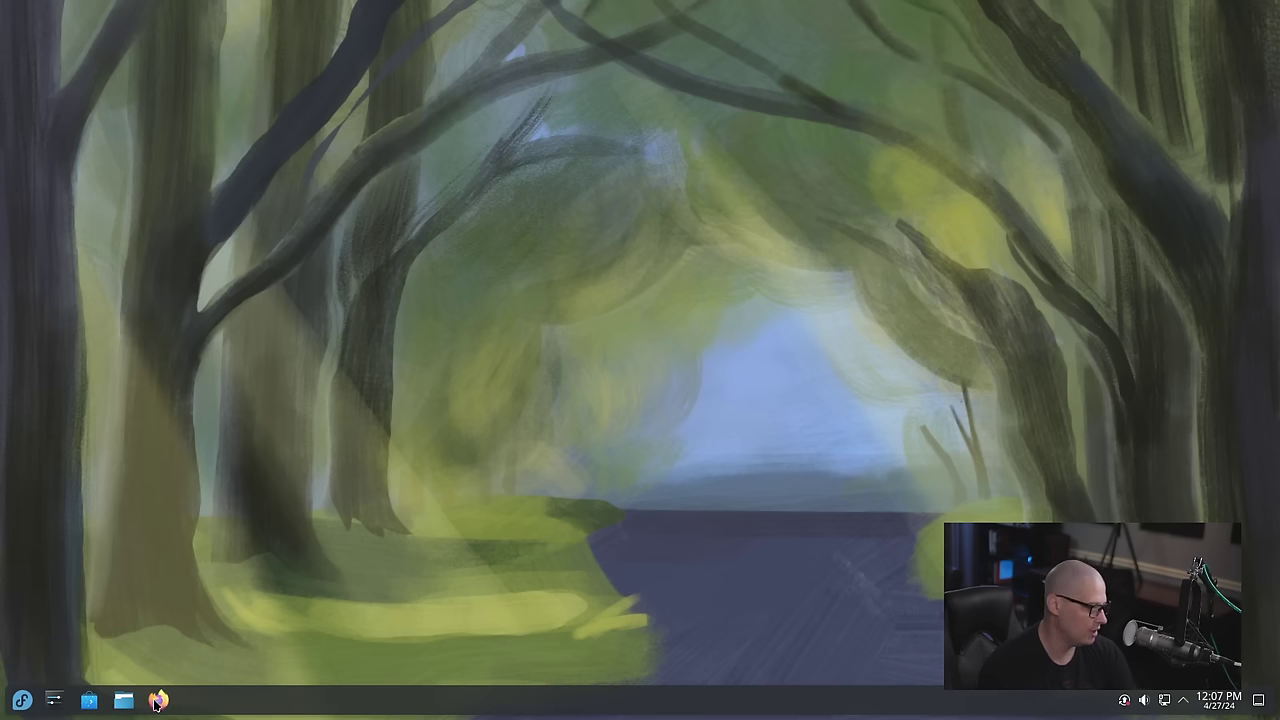
click(91, 706)
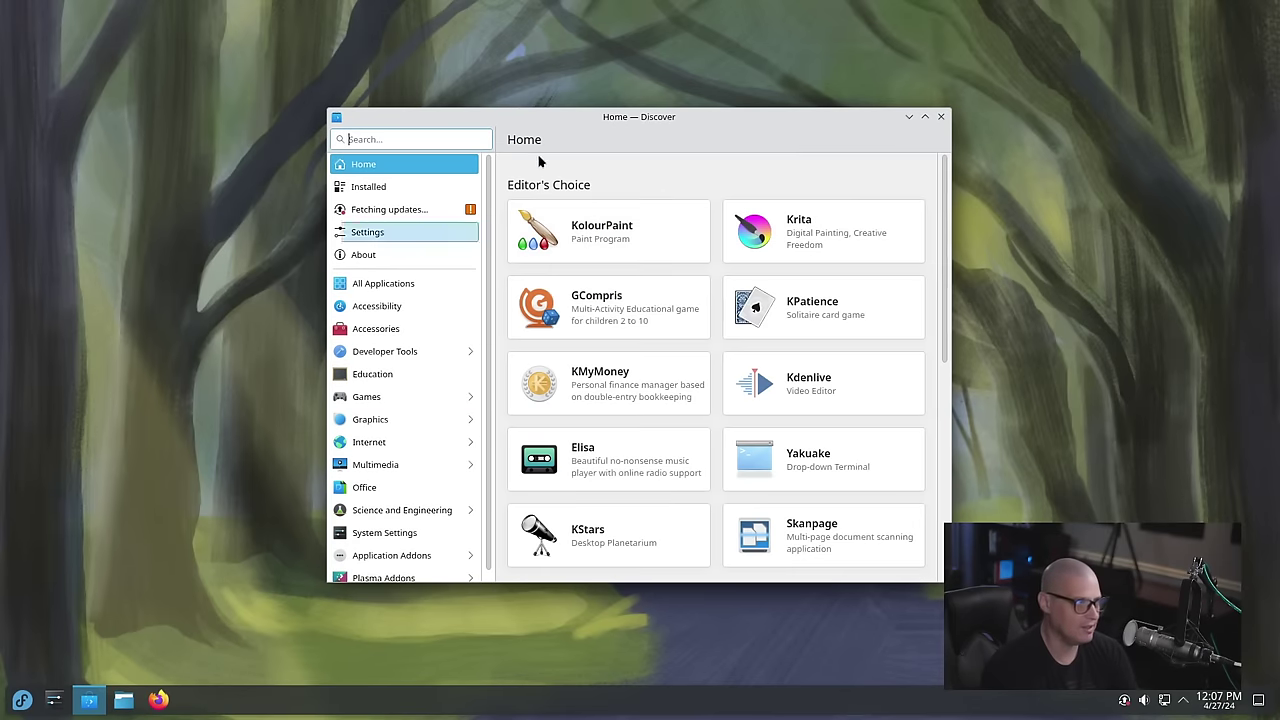
drag(586, 114, 643, 88)
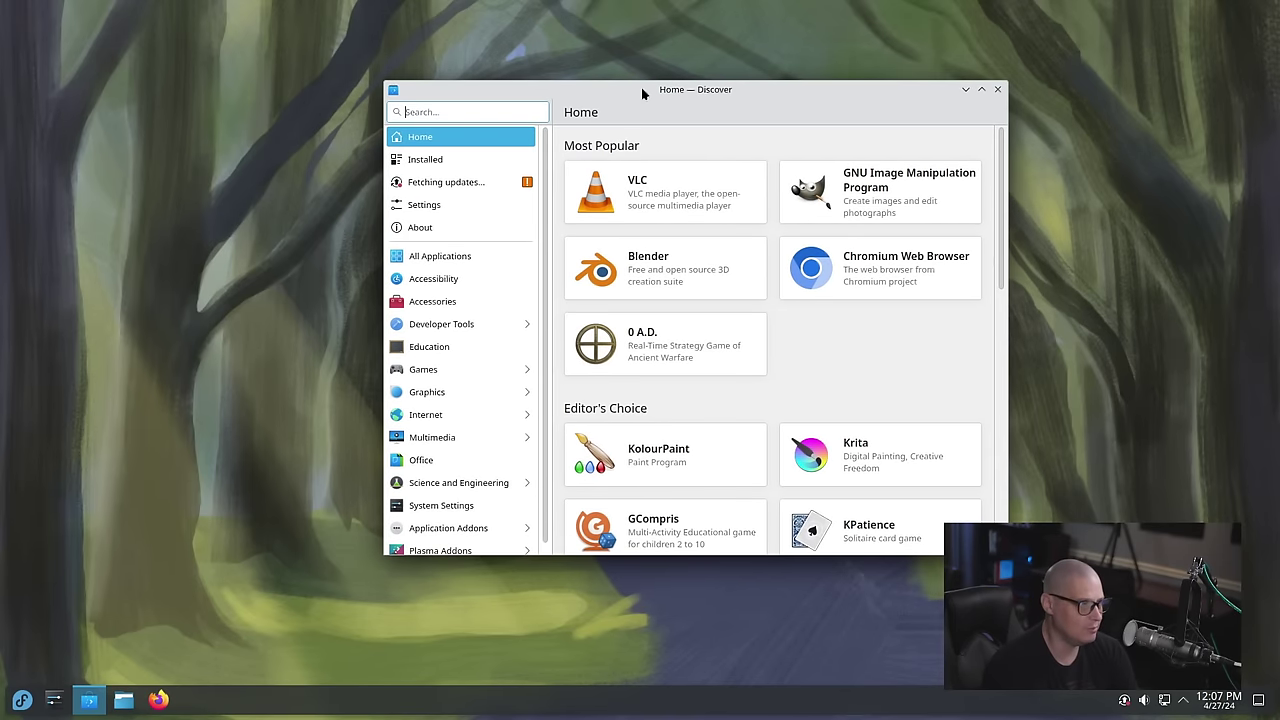
click(493, 113)
text(htop)
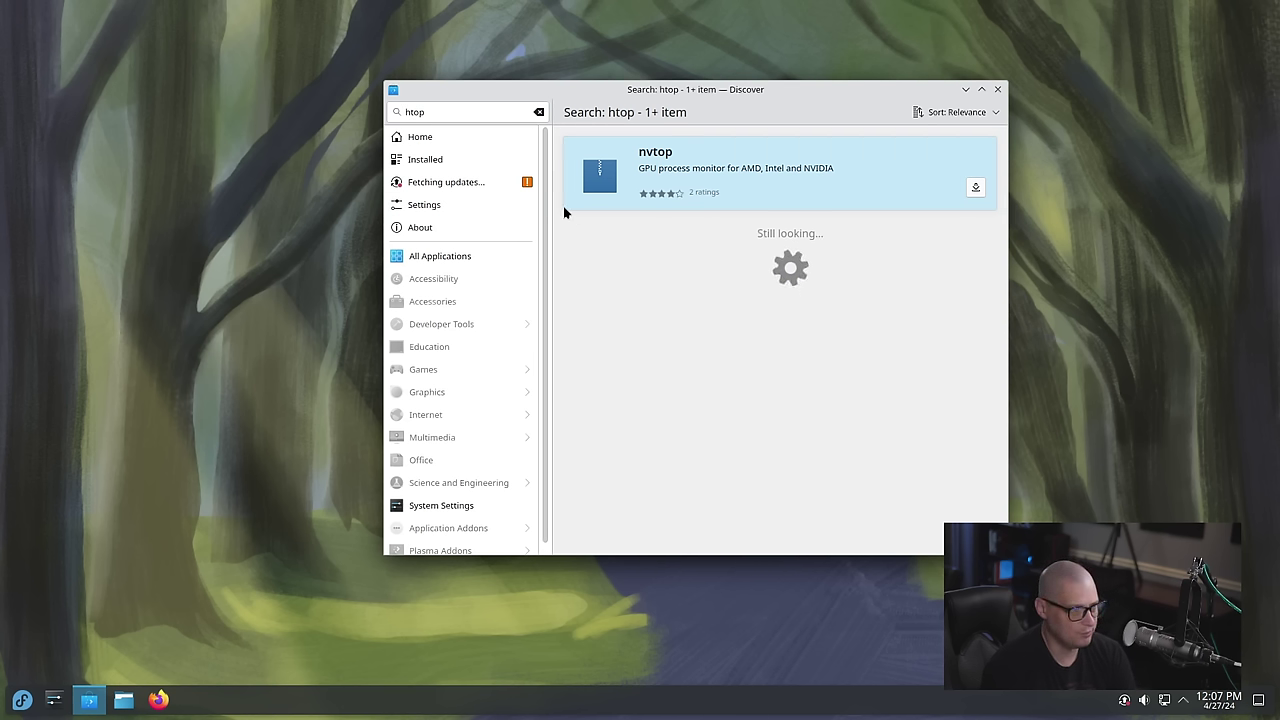
click(443, 162)
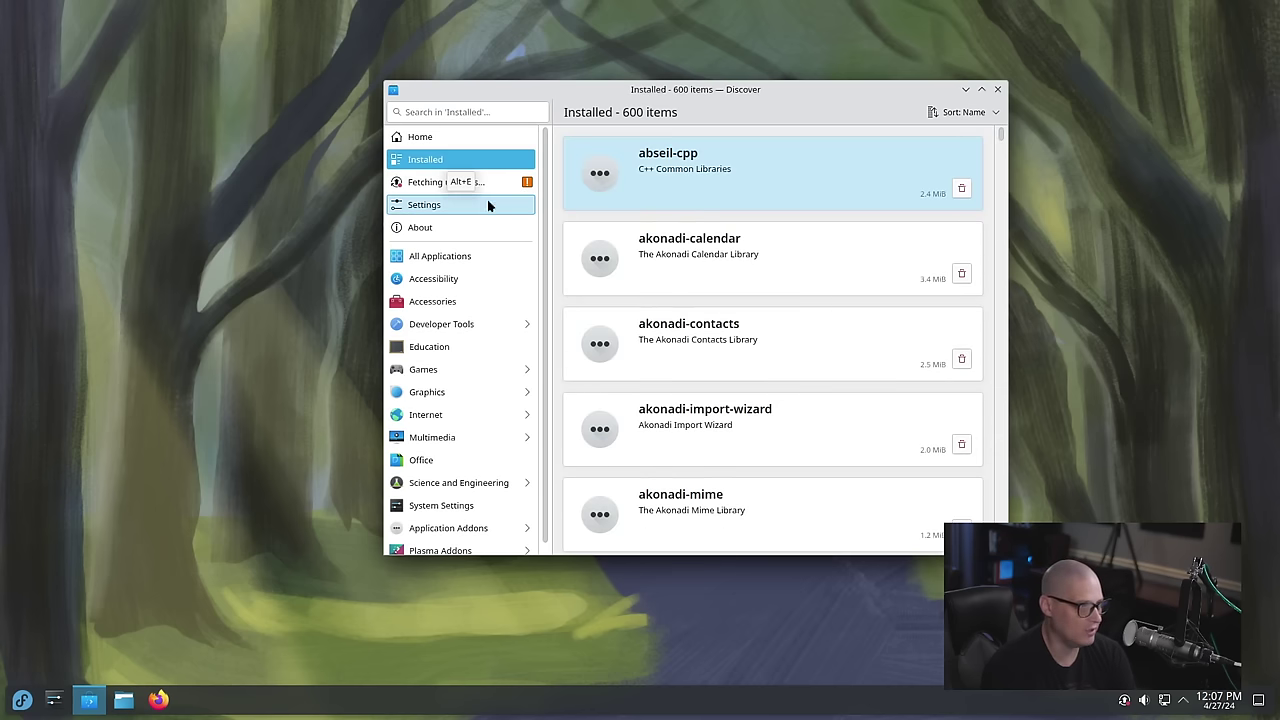
click(484, 112)
text(htop)
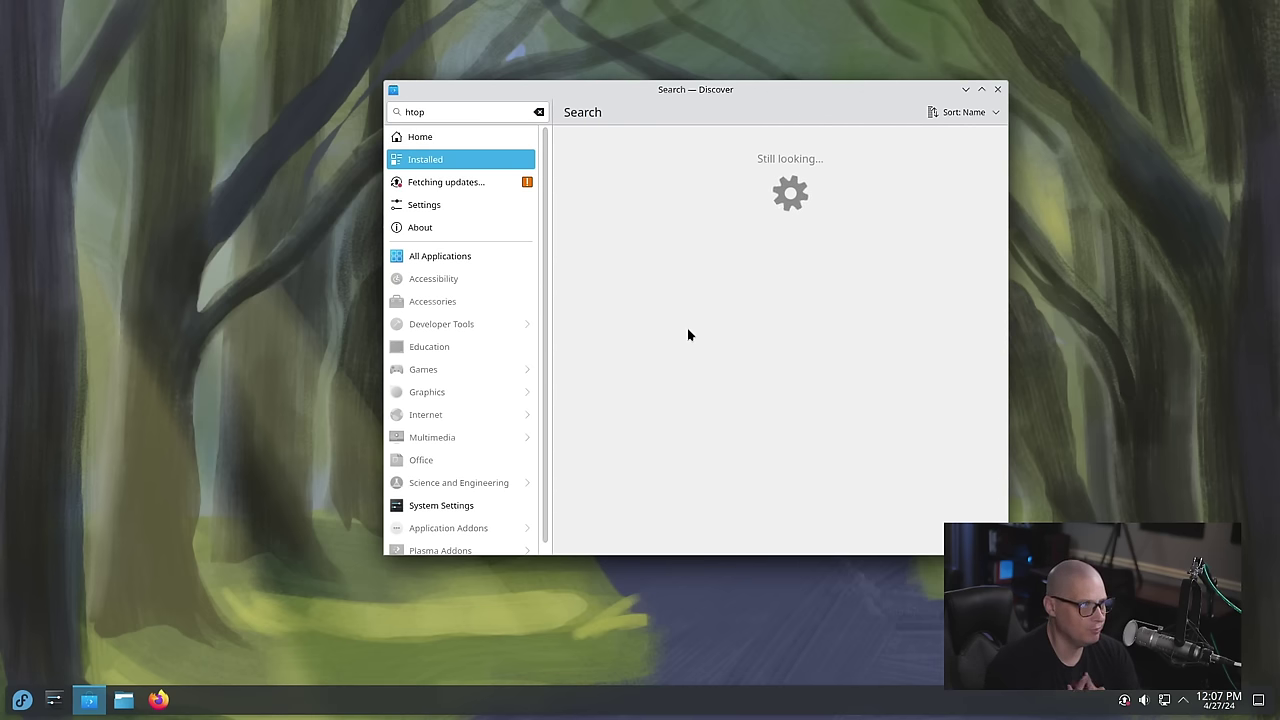
click(468, 182)
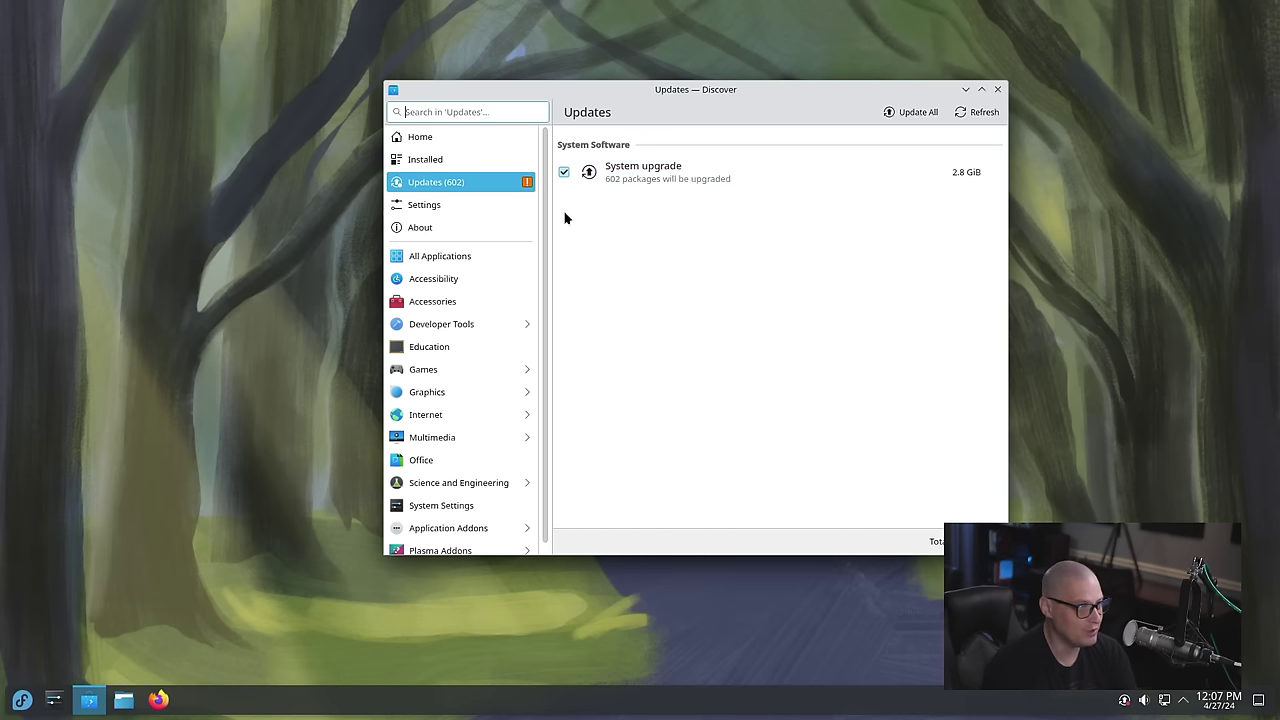
click(449, 136)
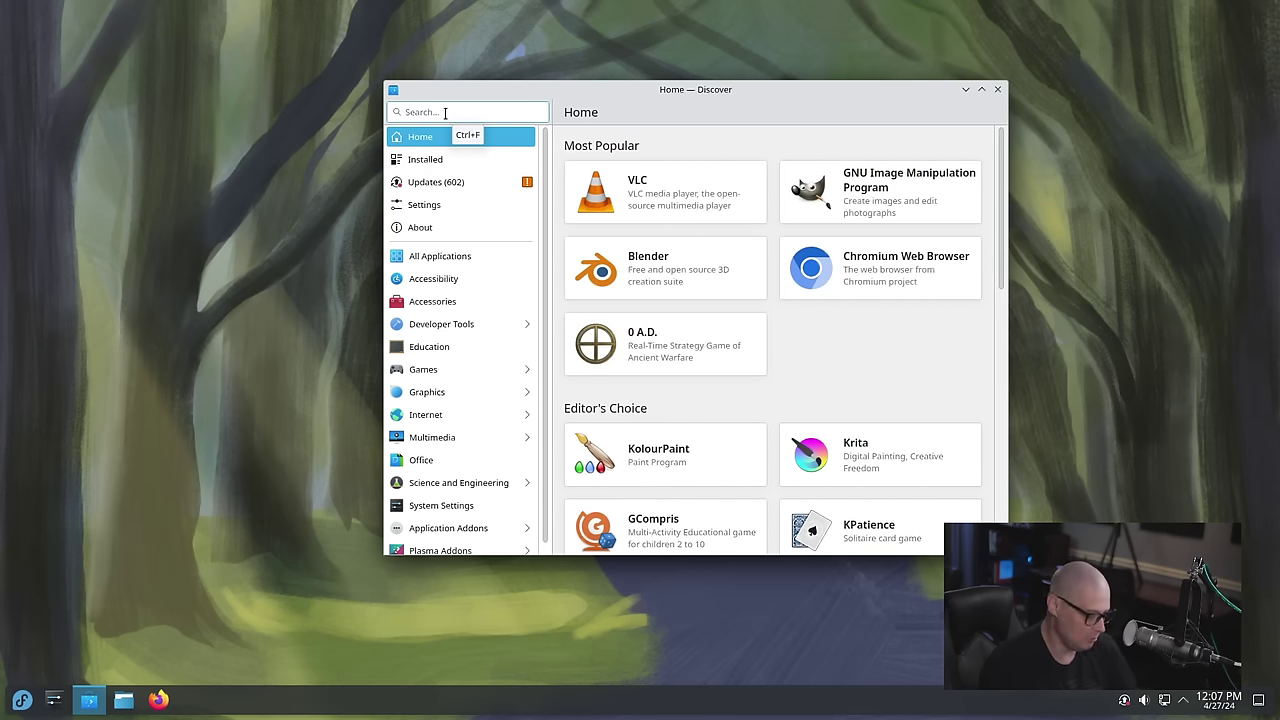
text(htop)
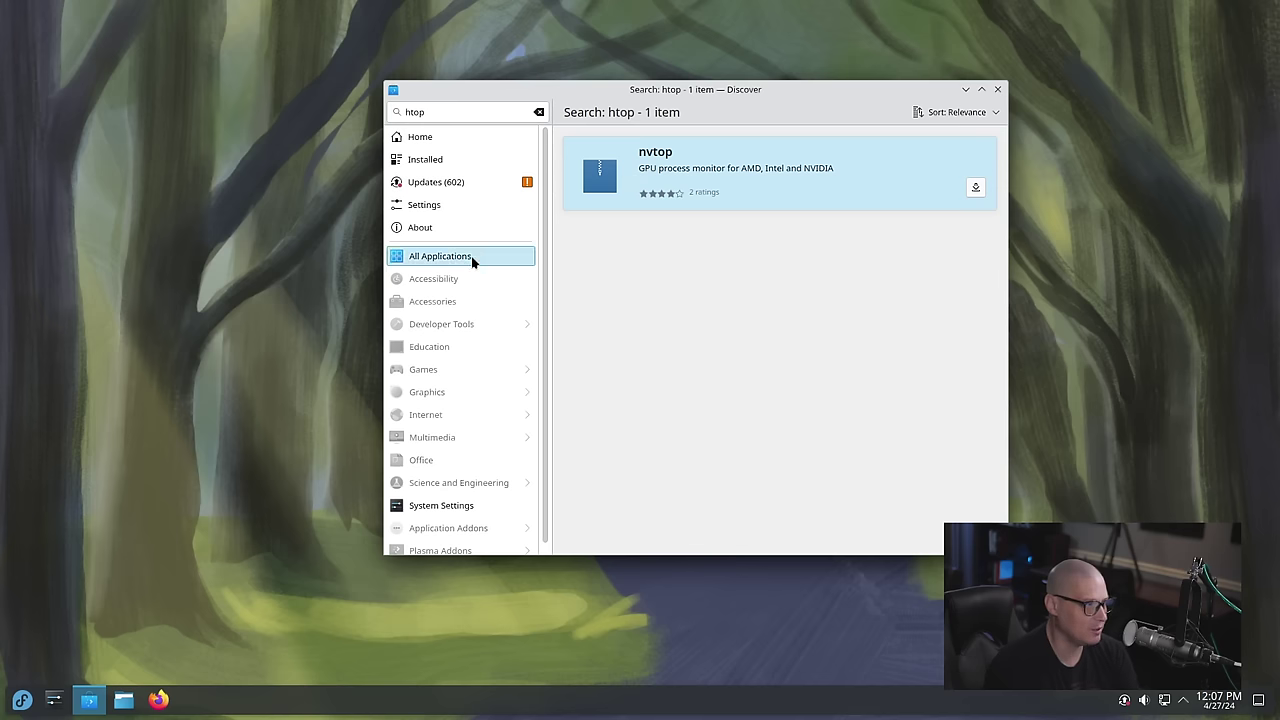
click(998, 90)
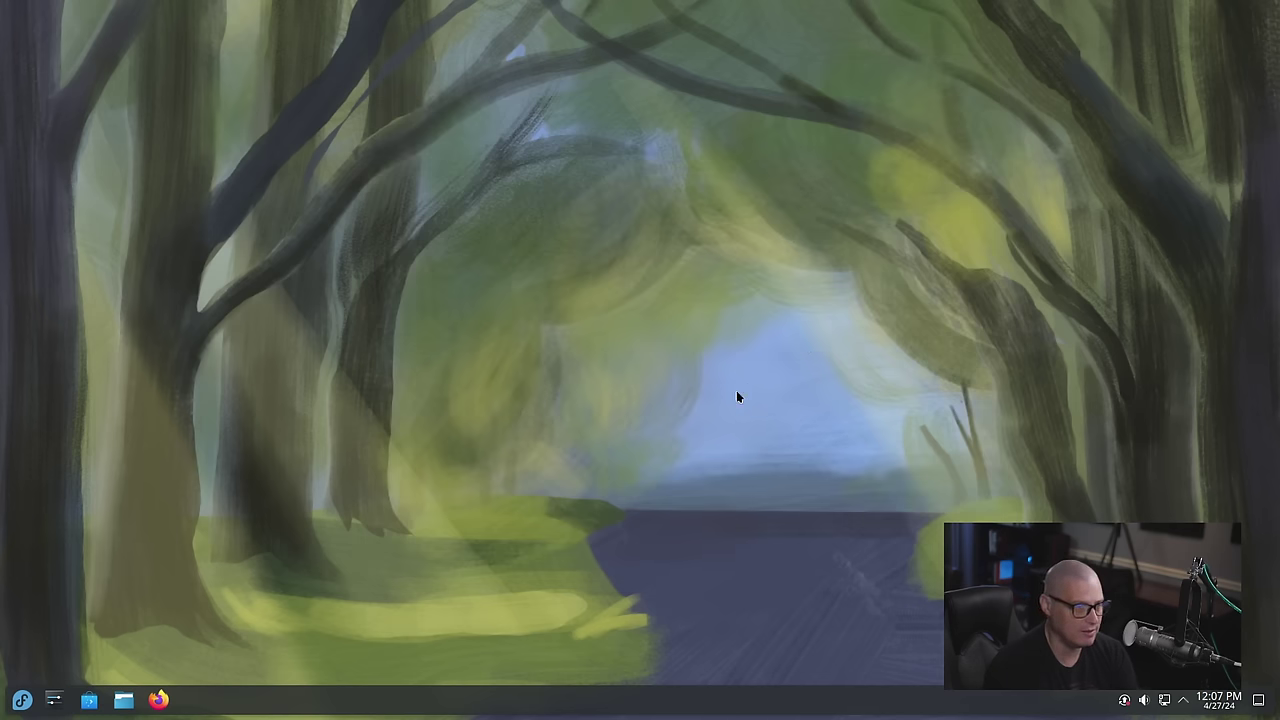
Launch Konsole maximized with enlarged text and try running htop
click(24, 700)
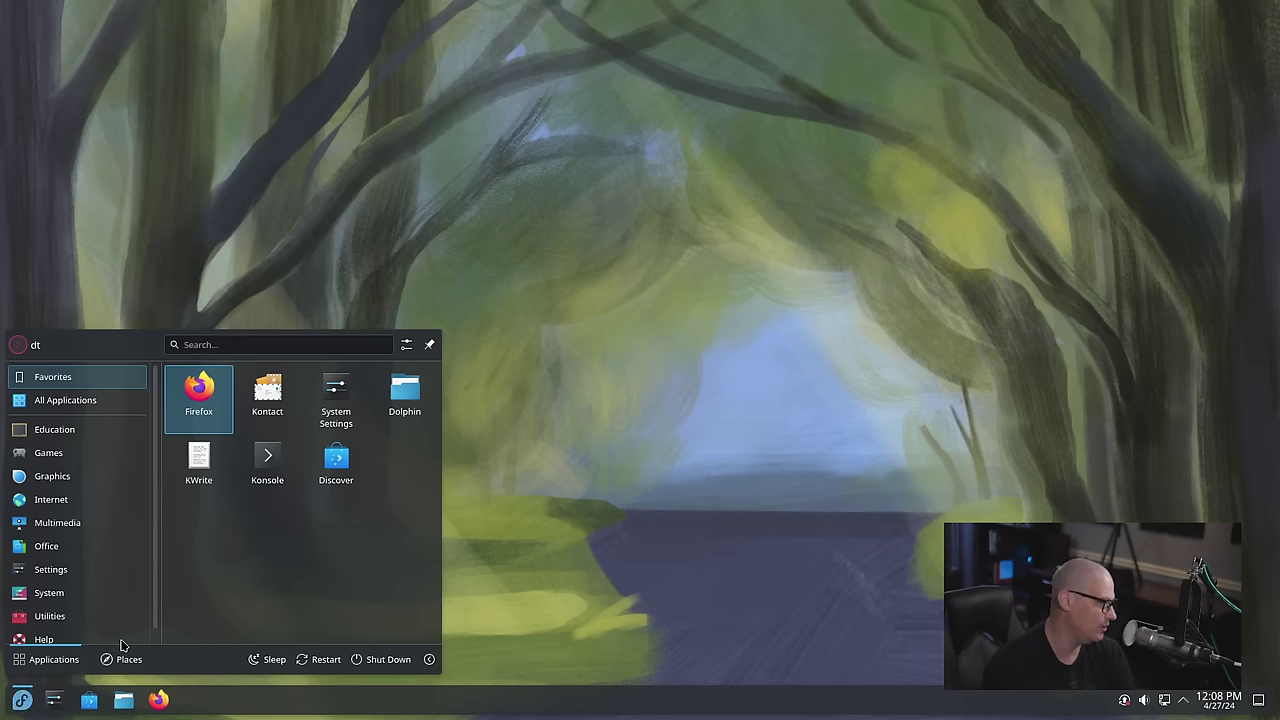
click(267, 462)
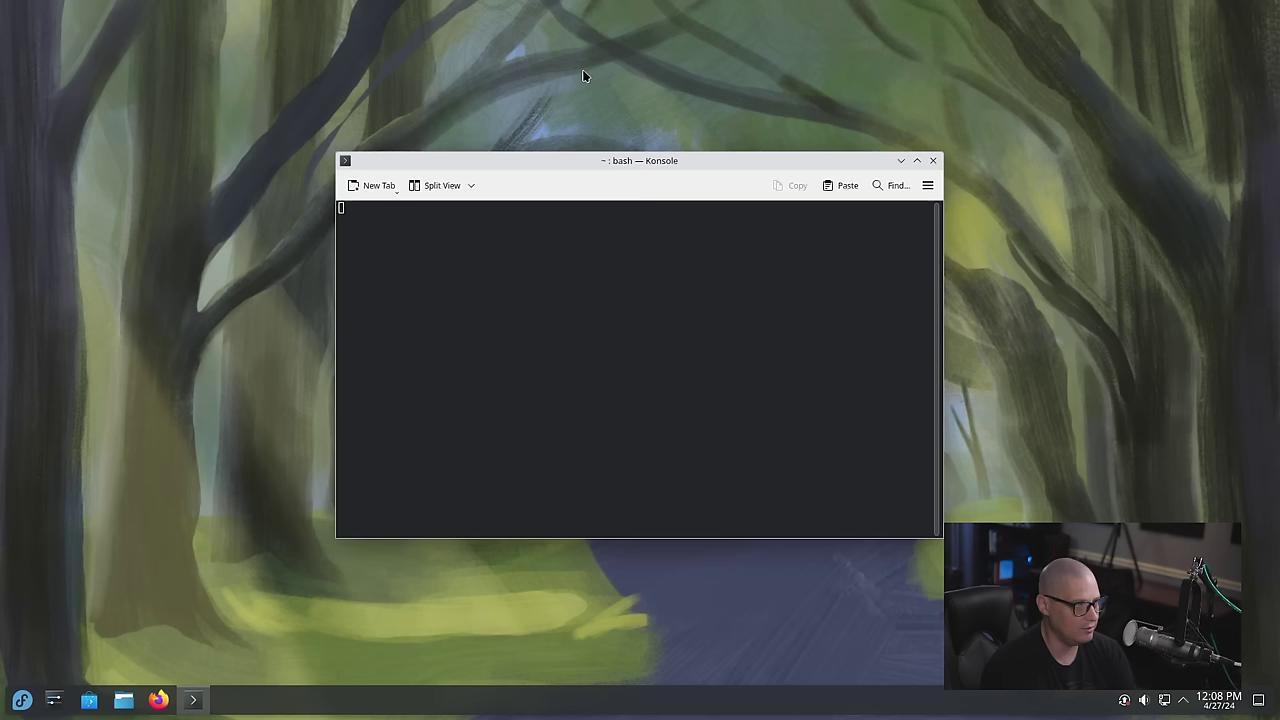
double_click(669, 165)
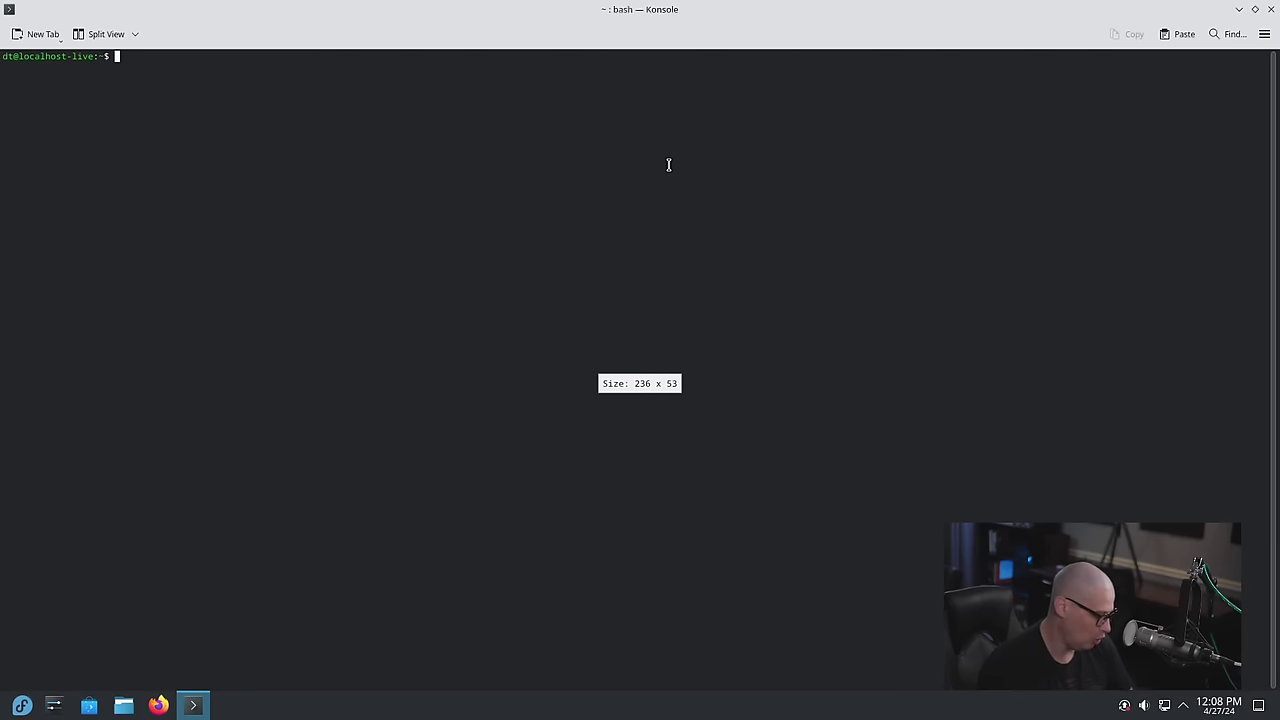
key(ctrl+plus)
key(ctrl+plus)
text(htop)
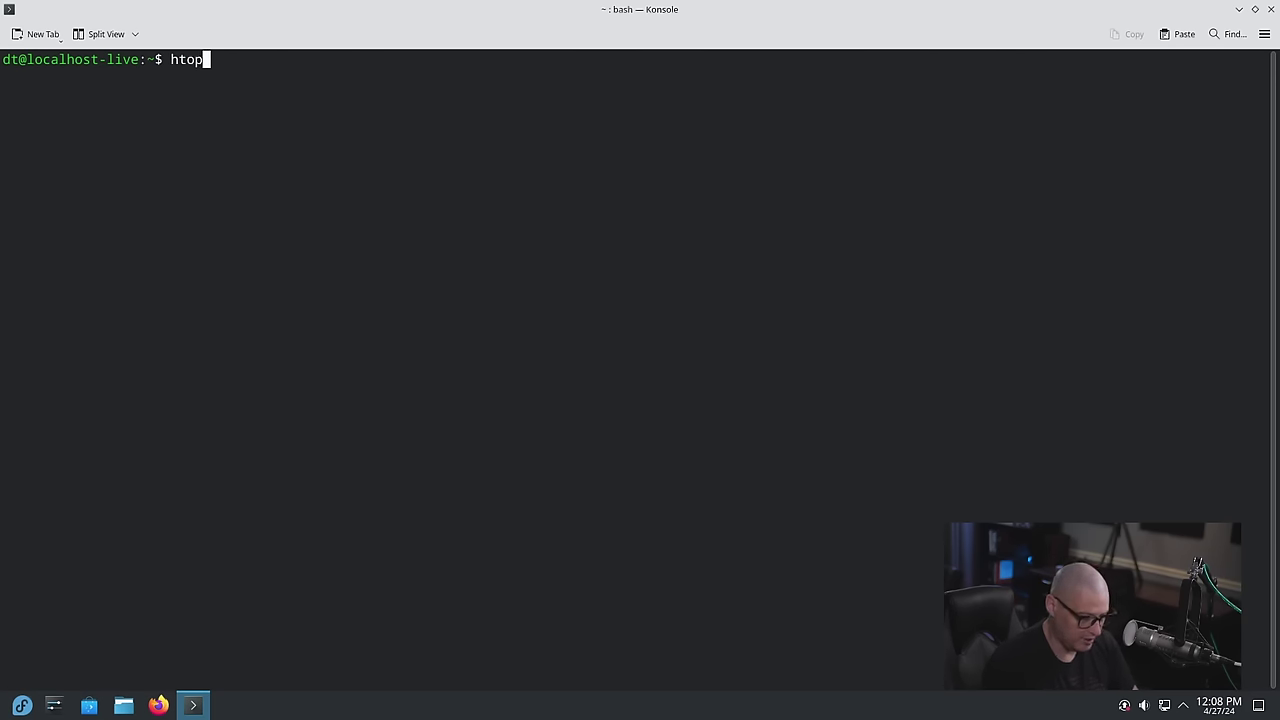
key(Return)
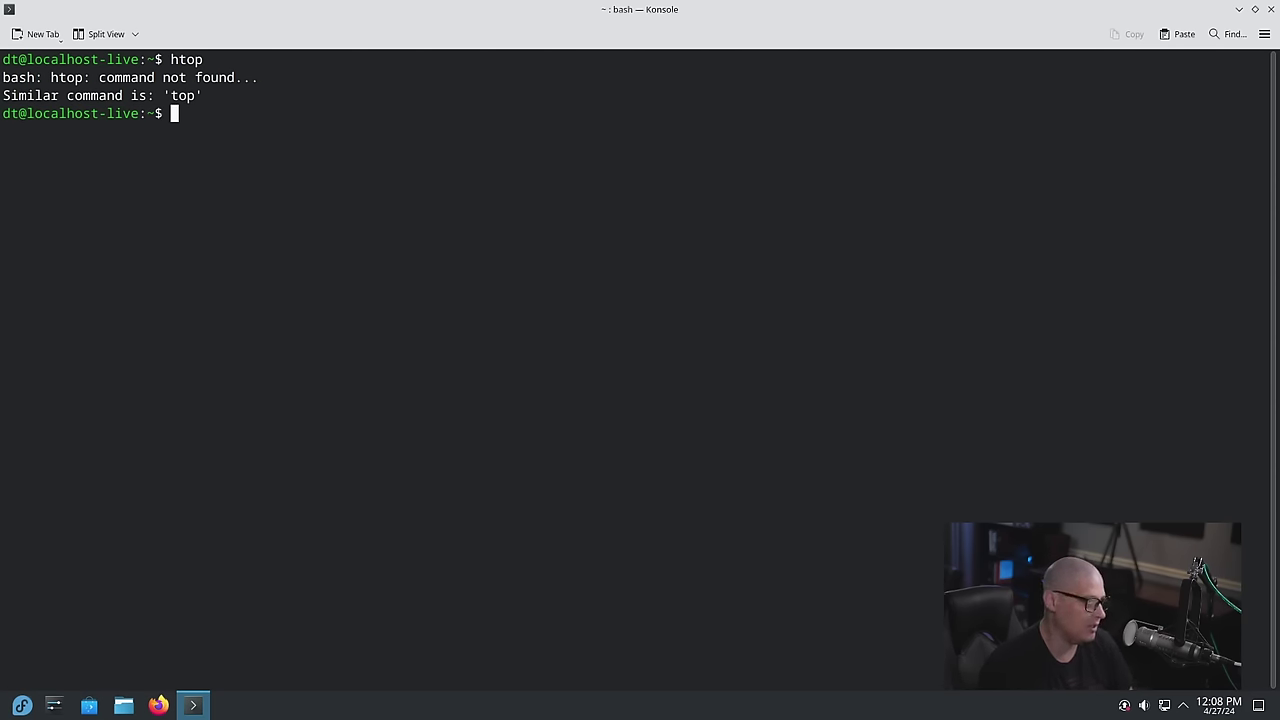
Install htop with sudo dnf install htop, confirm with y, and run htop
text(sudo s)
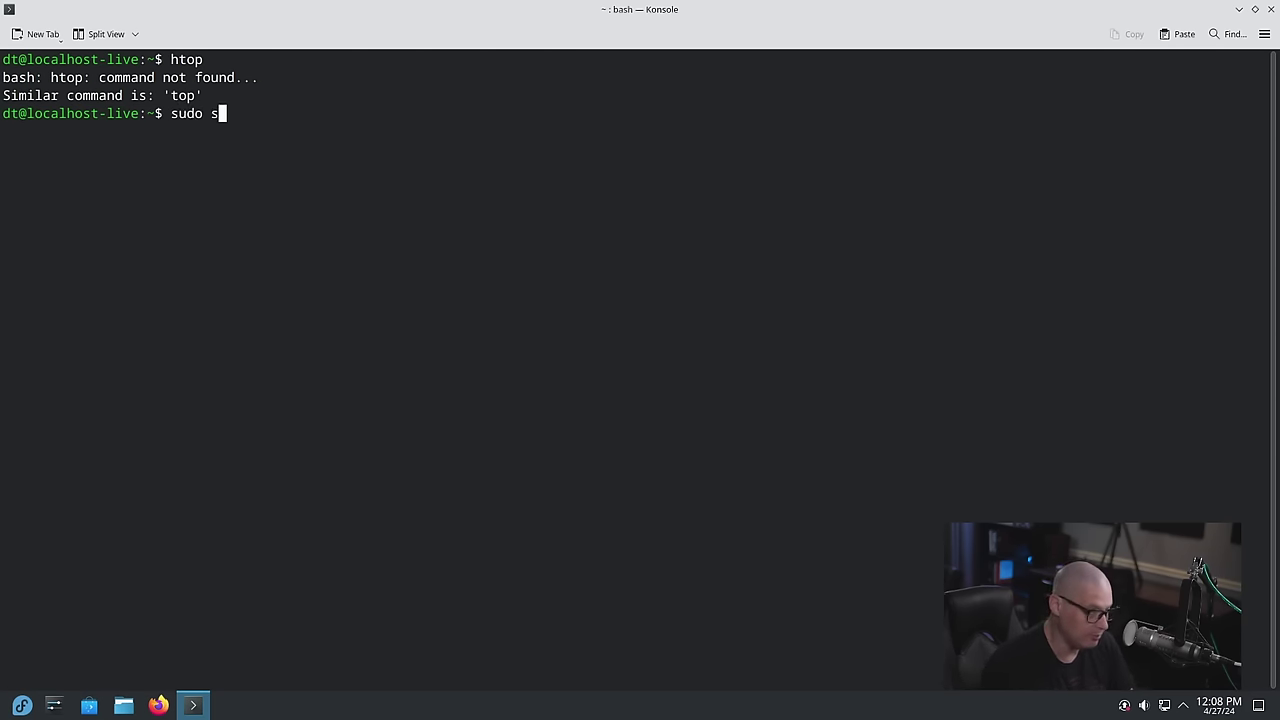
key(BackSpace)
text(dnf)
key(ctrl+l)
text(install )
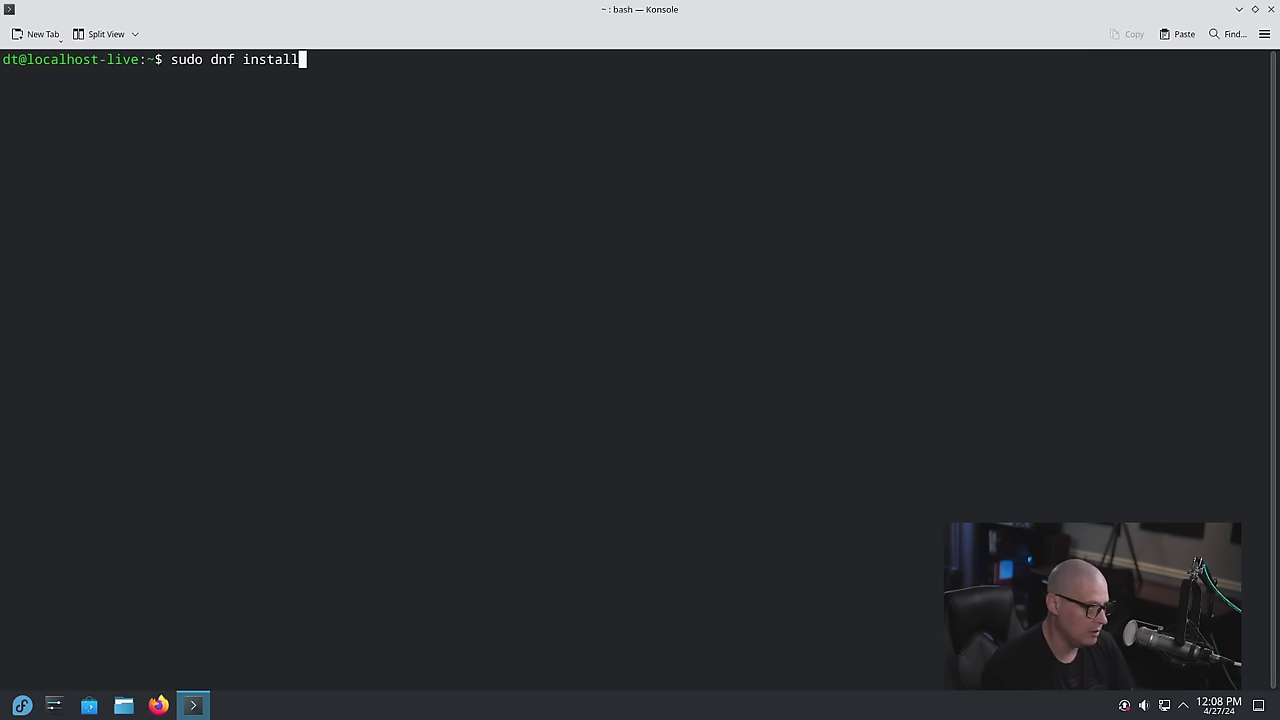
text(htop)
key(Return)
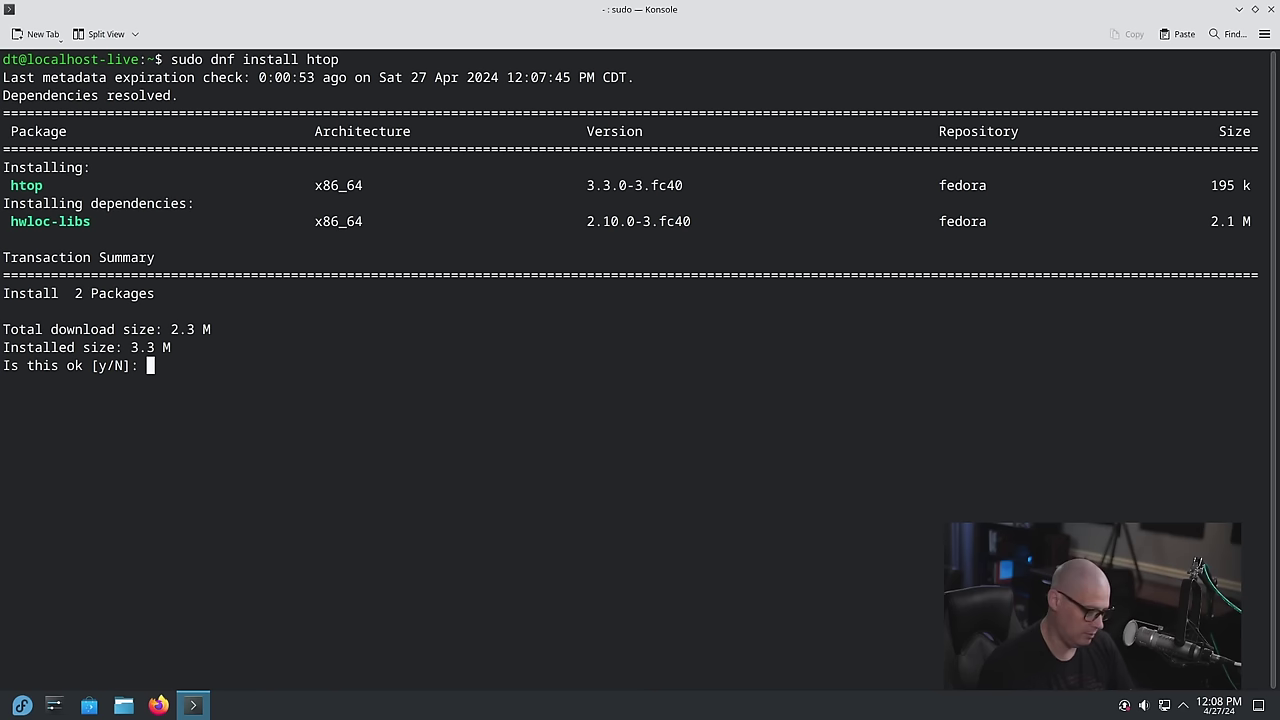
text(y)
key(Return)
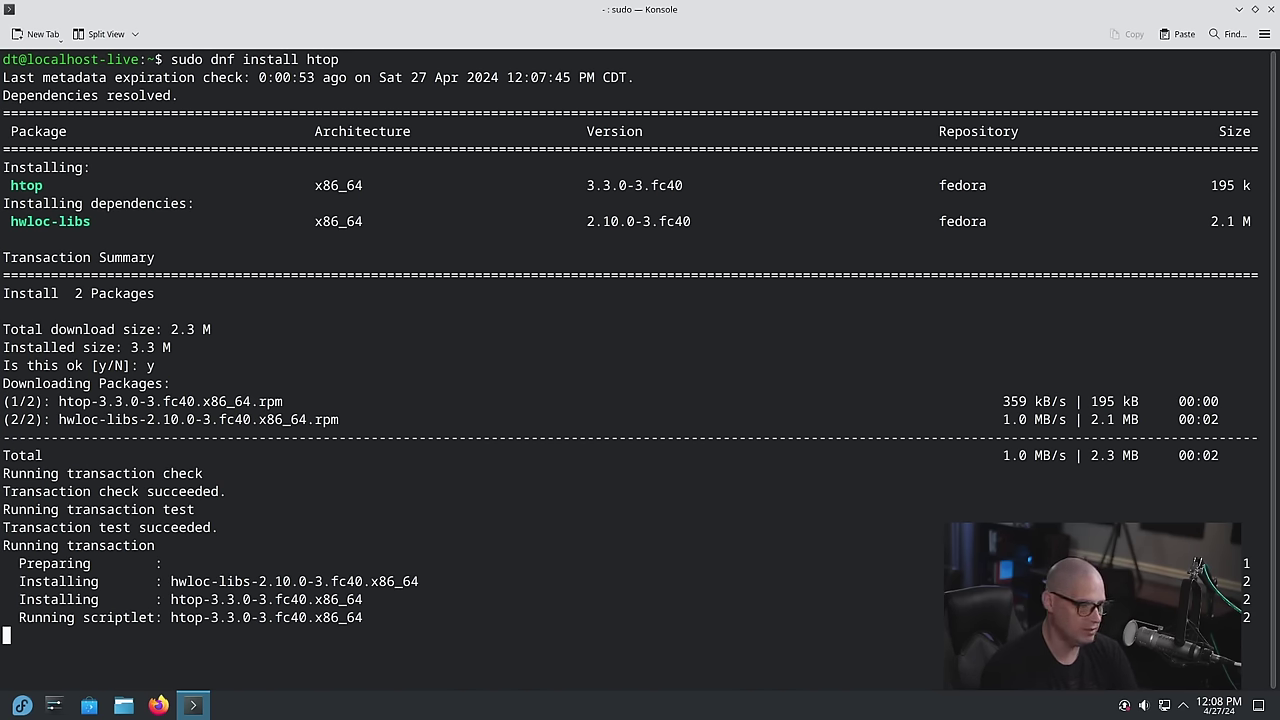
text(htop)
key(Return)
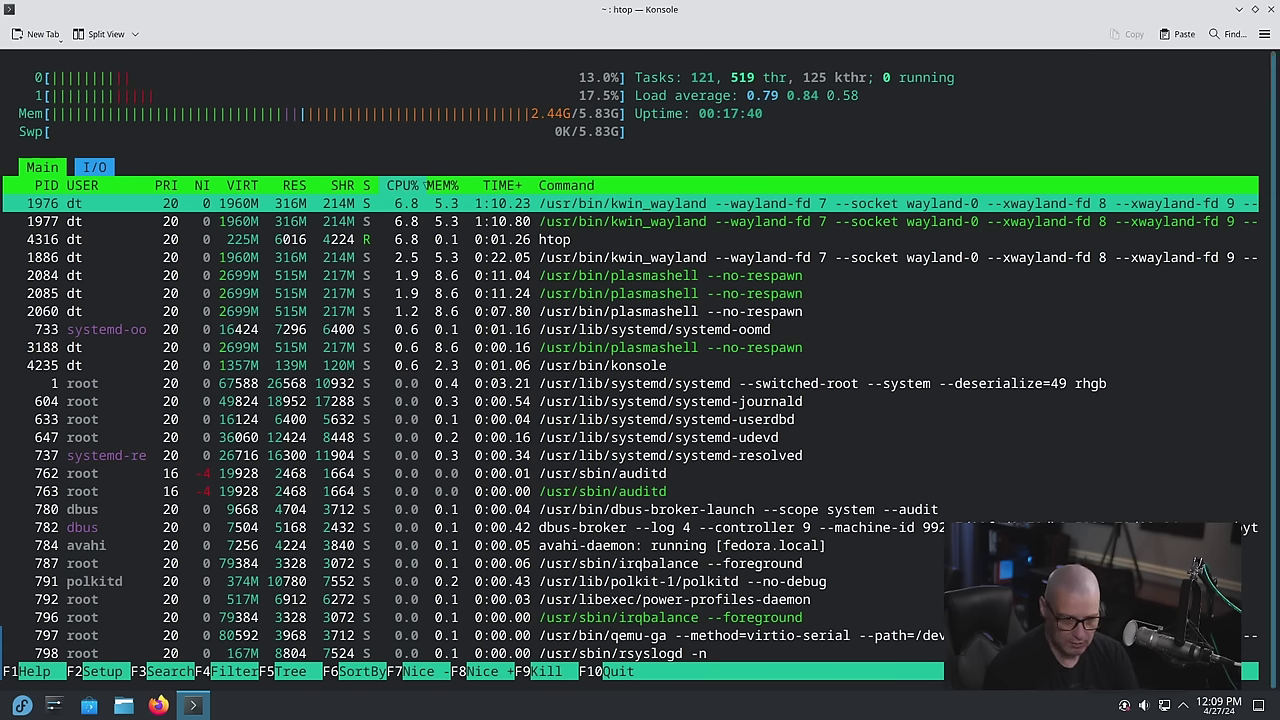
Peek at the available updates in Discover, close that window, and quit htop with q
click(1125, 706)
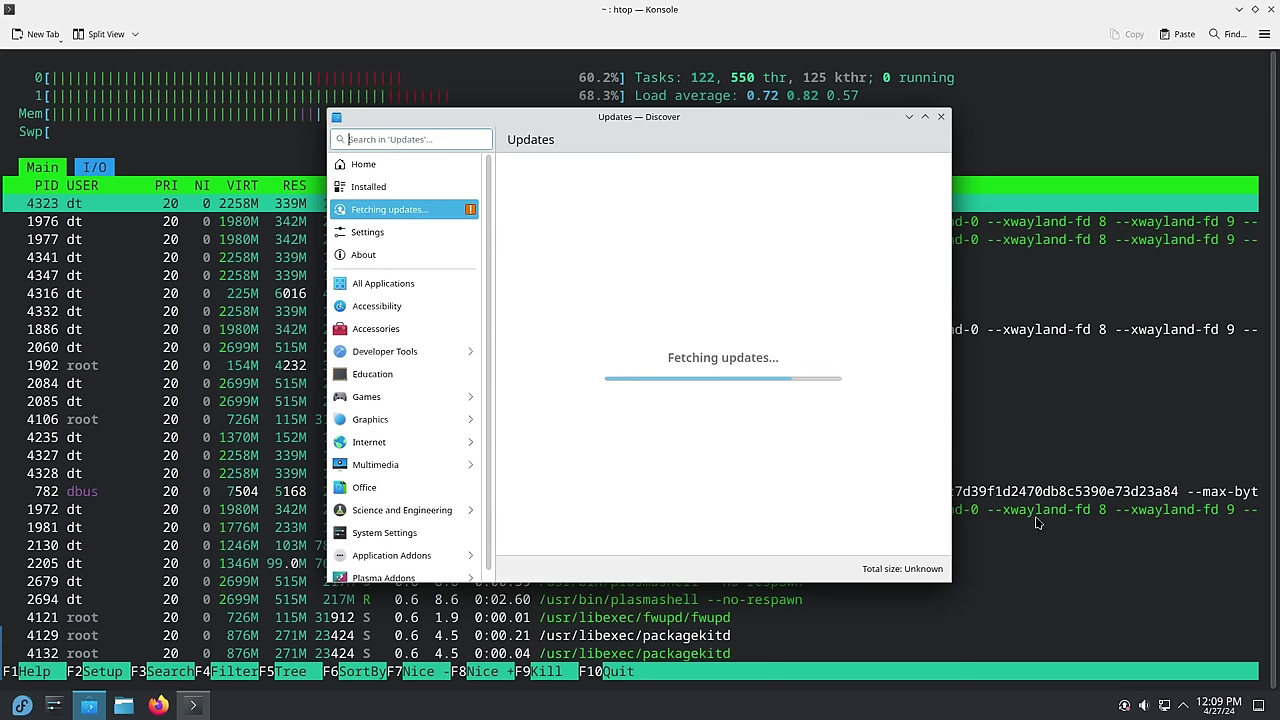
drag(603, 126, 813, 183)
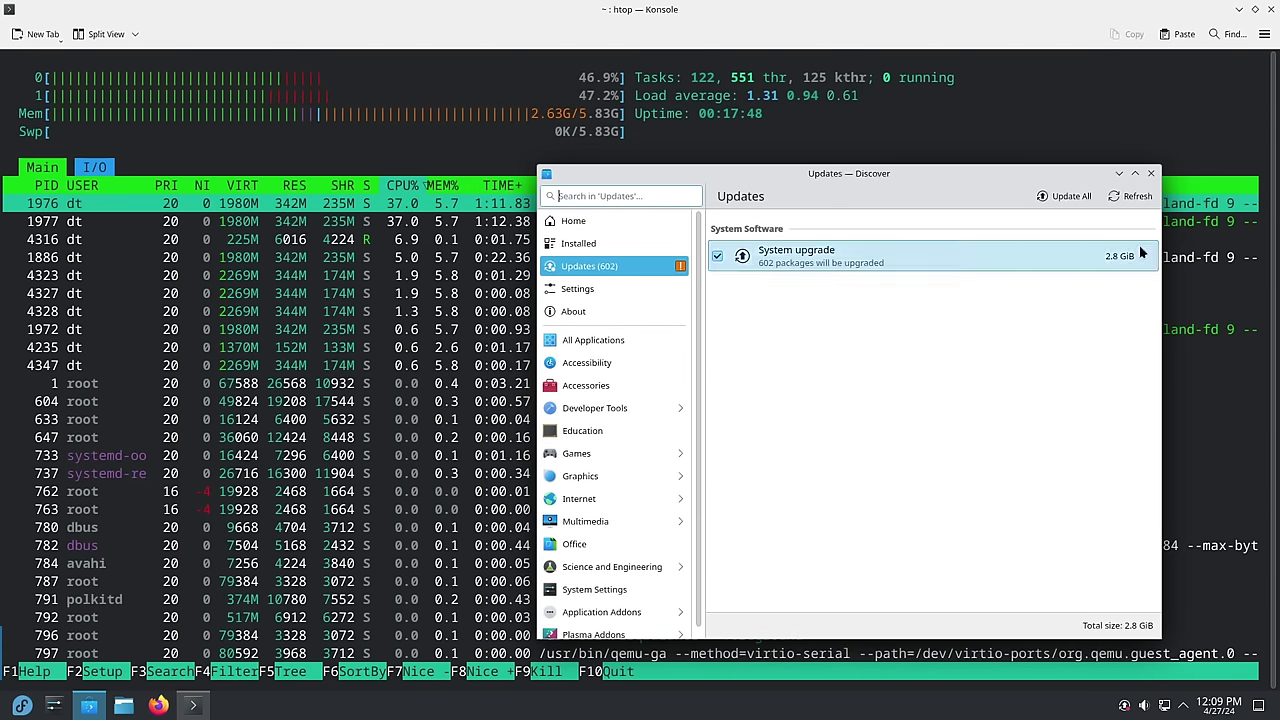
click(1150, 174)
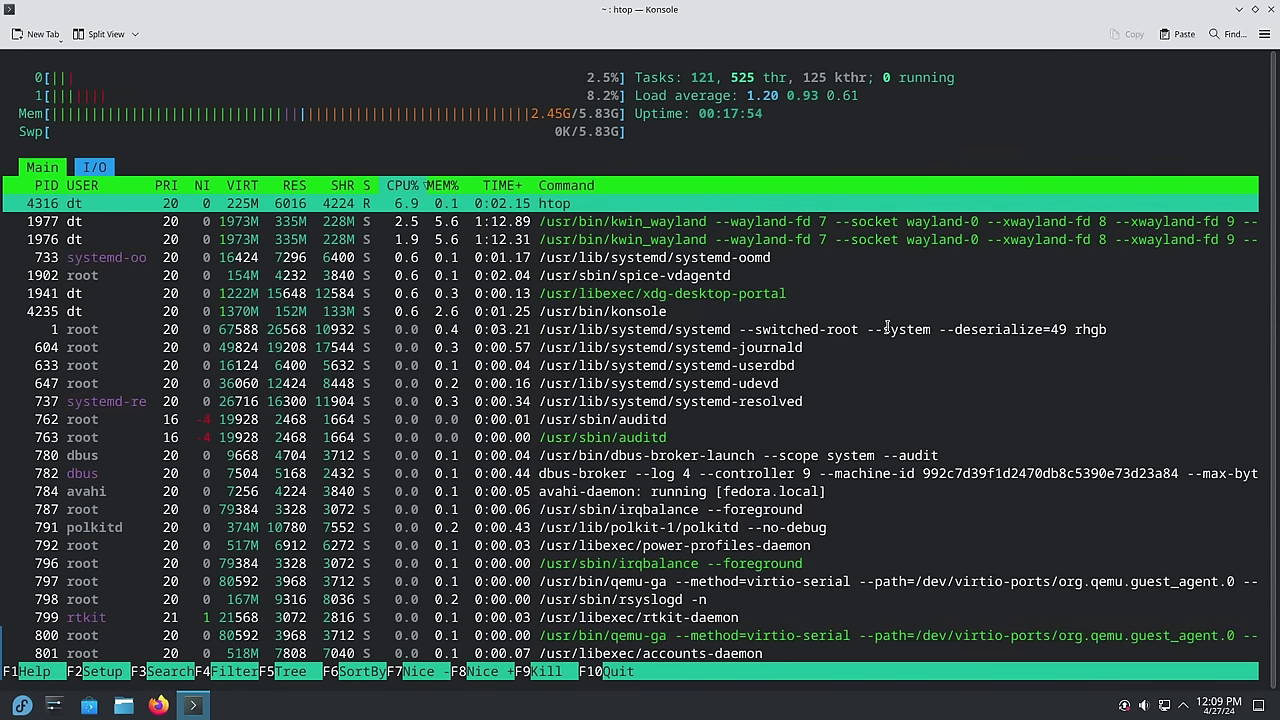
key(q)
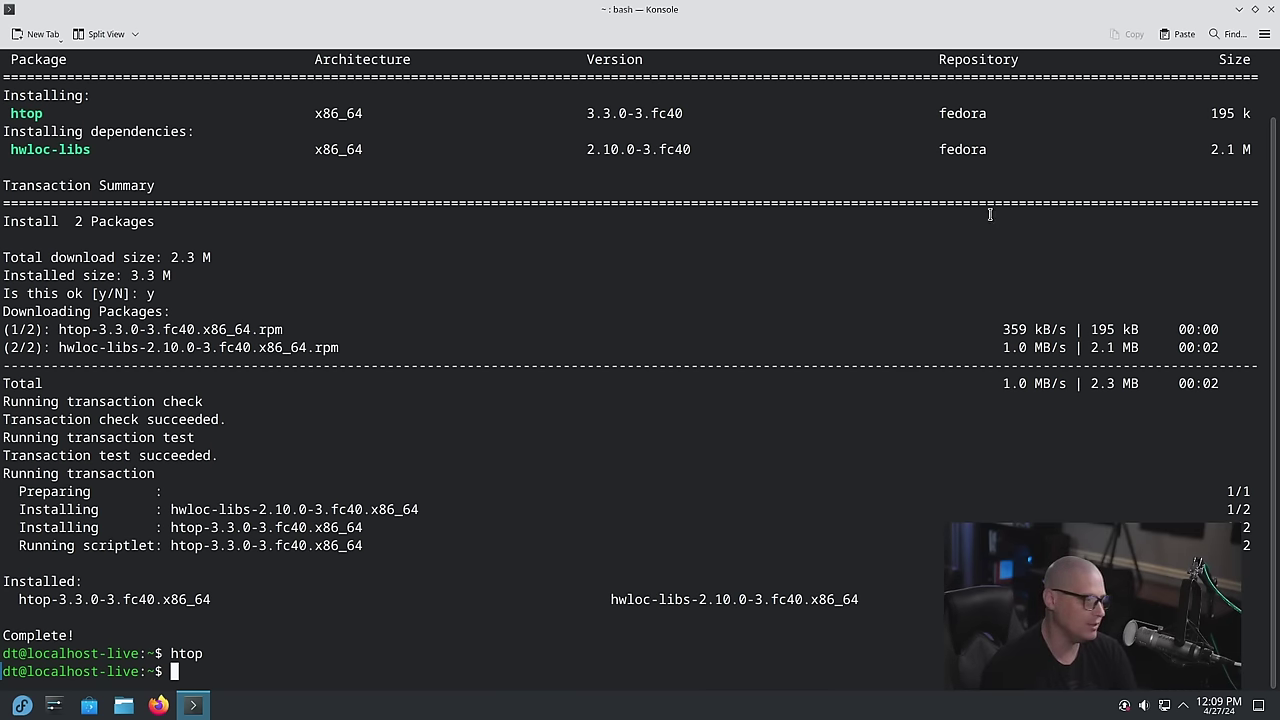
Close Konsole, open Configure Desktop and Wallpaper, and preview the Patak wallpaper
click(1271, 9)
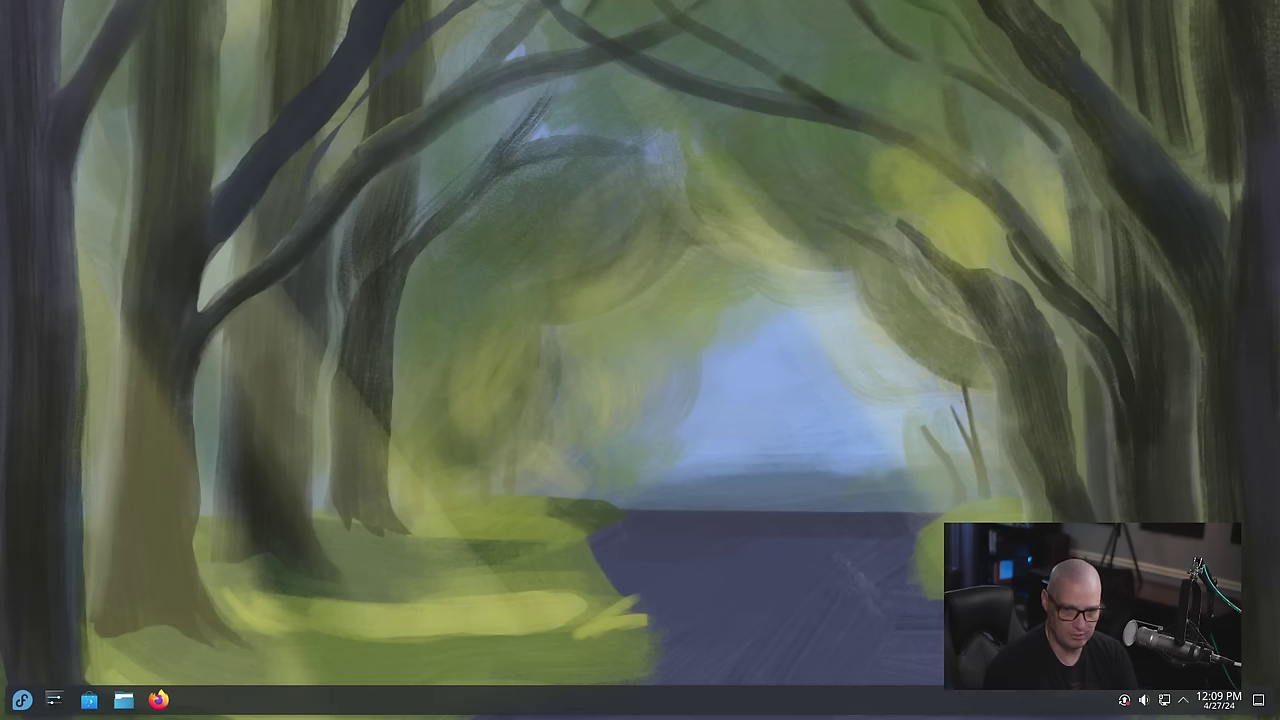
right_click(391, 191)
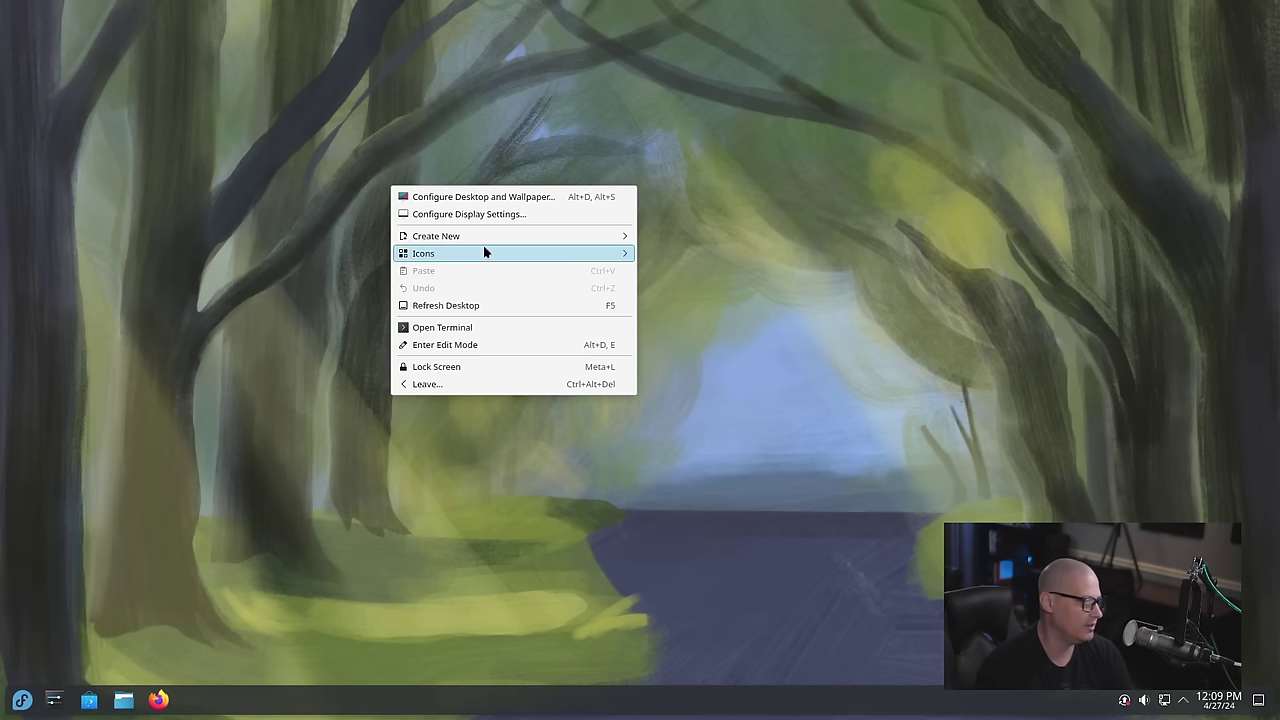
click(517, 198)
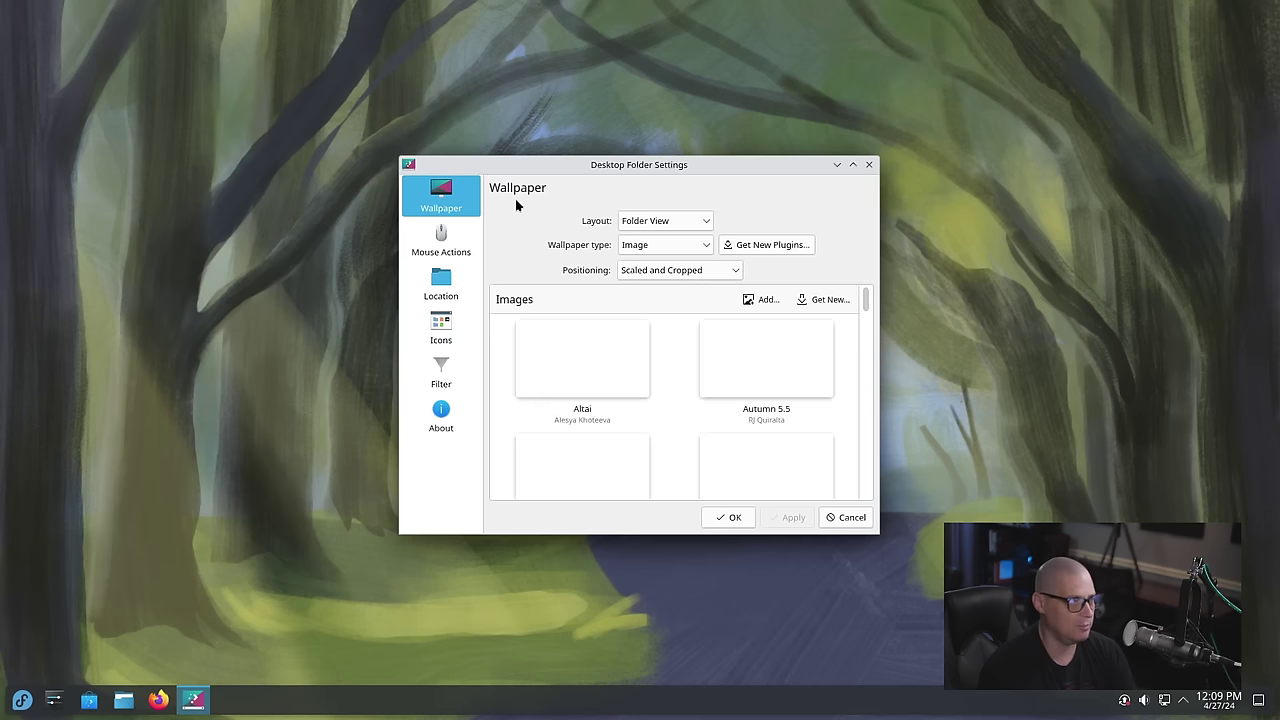
drag(585, 167, 933, 60)
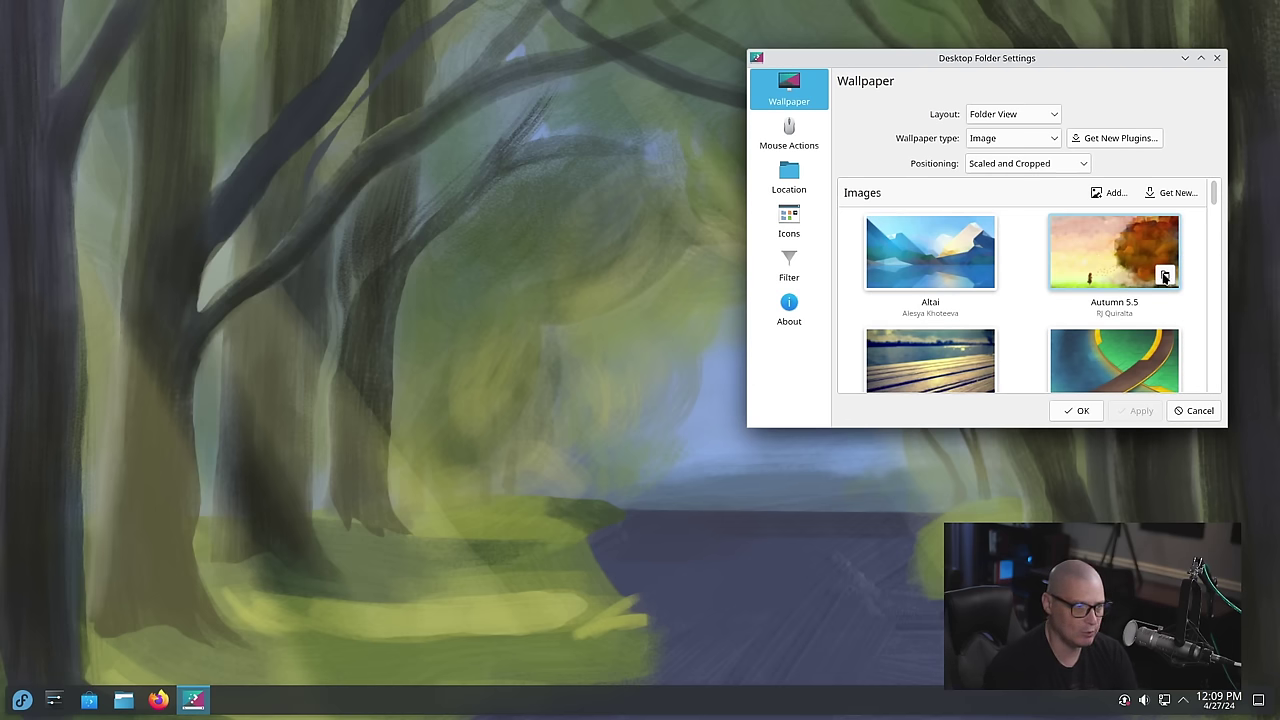
drag(1214, 198, 1207, 360)
click(1135, 307)
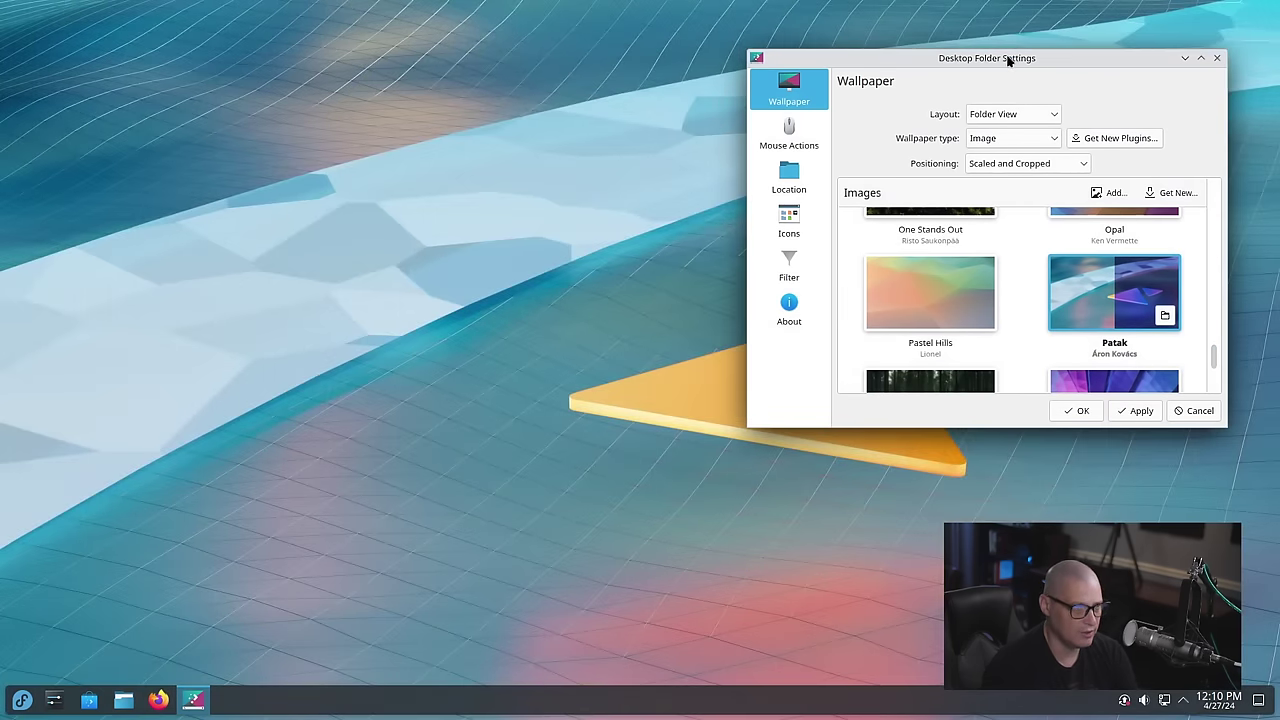
Try the Mountain wallpaper, then settle on One Stands Out and close the settings
drag(1008, 57, 981, 168)
scroll(1036, 436, up, 2)
scroll(1036, 436, up, 2)
scroll(1036, 436, down, 2)
click(885, 361)
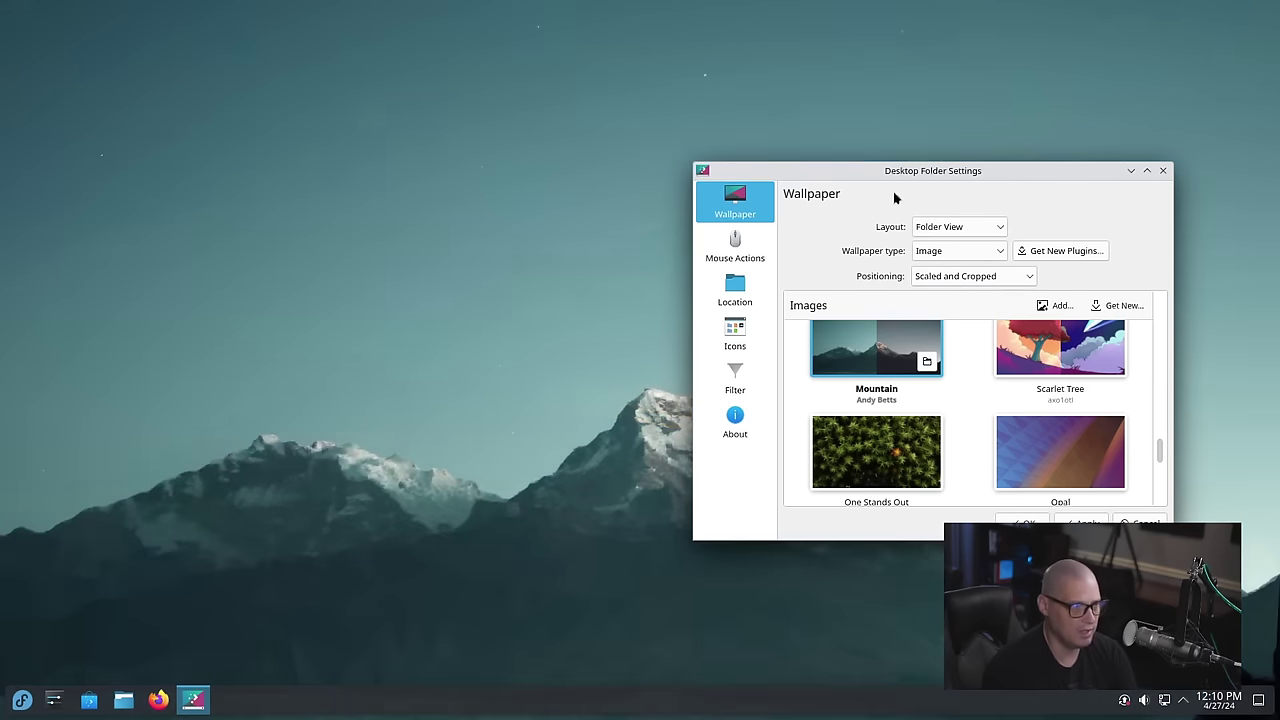
drag(931, 165, 774, 163)
scroll(786, 397, up, 2)
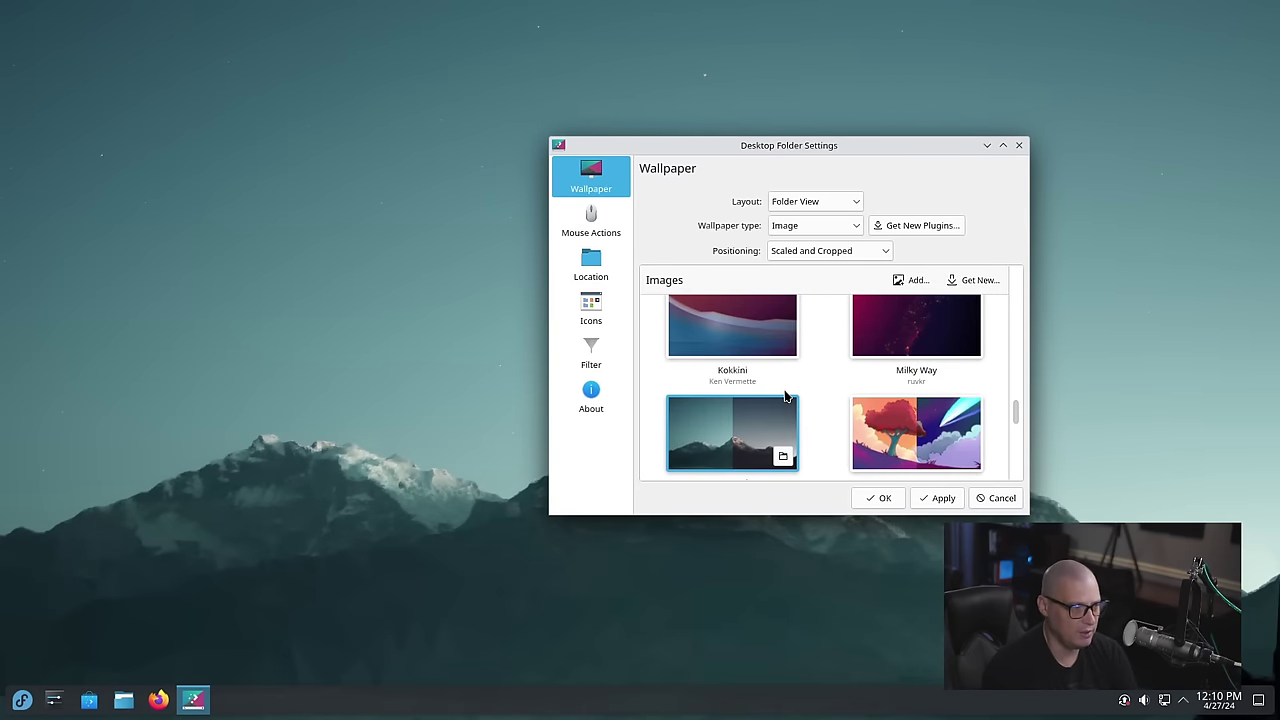
scroll(786, 397, down, 2)
click(730, 432)
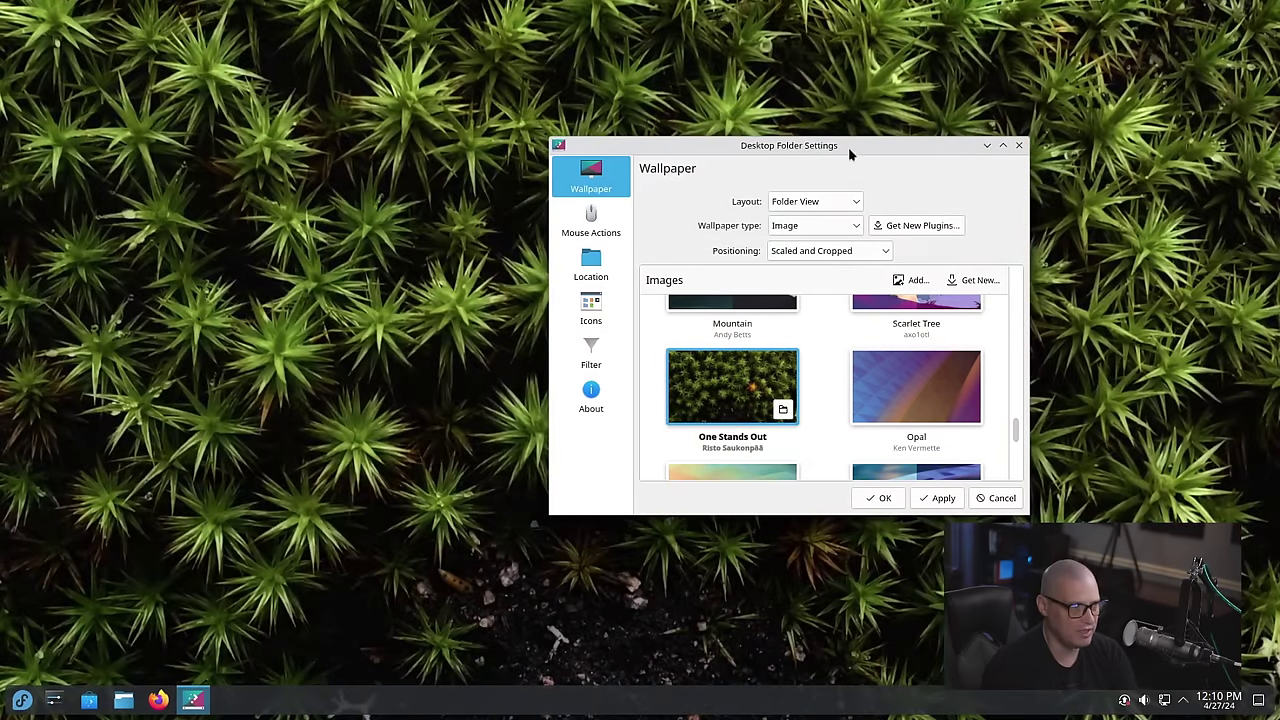
drag(848, 147, 463, 53)
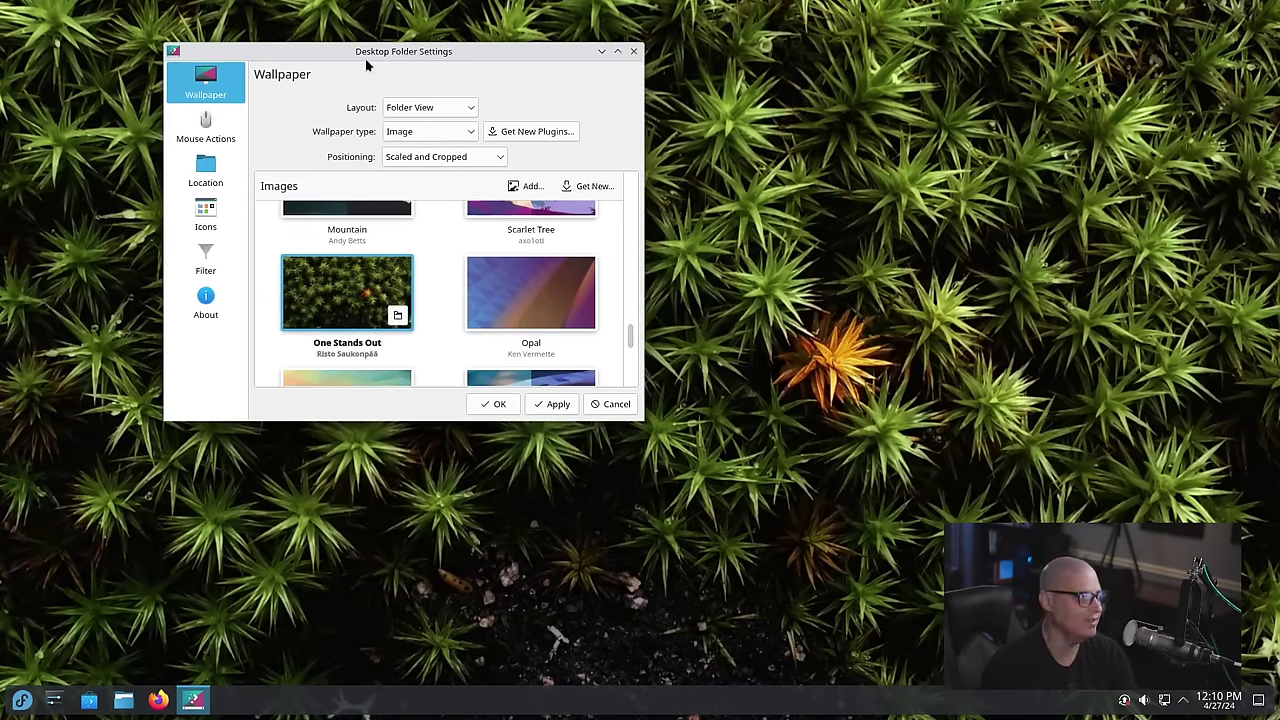
drag(365, 67, 802, 191)
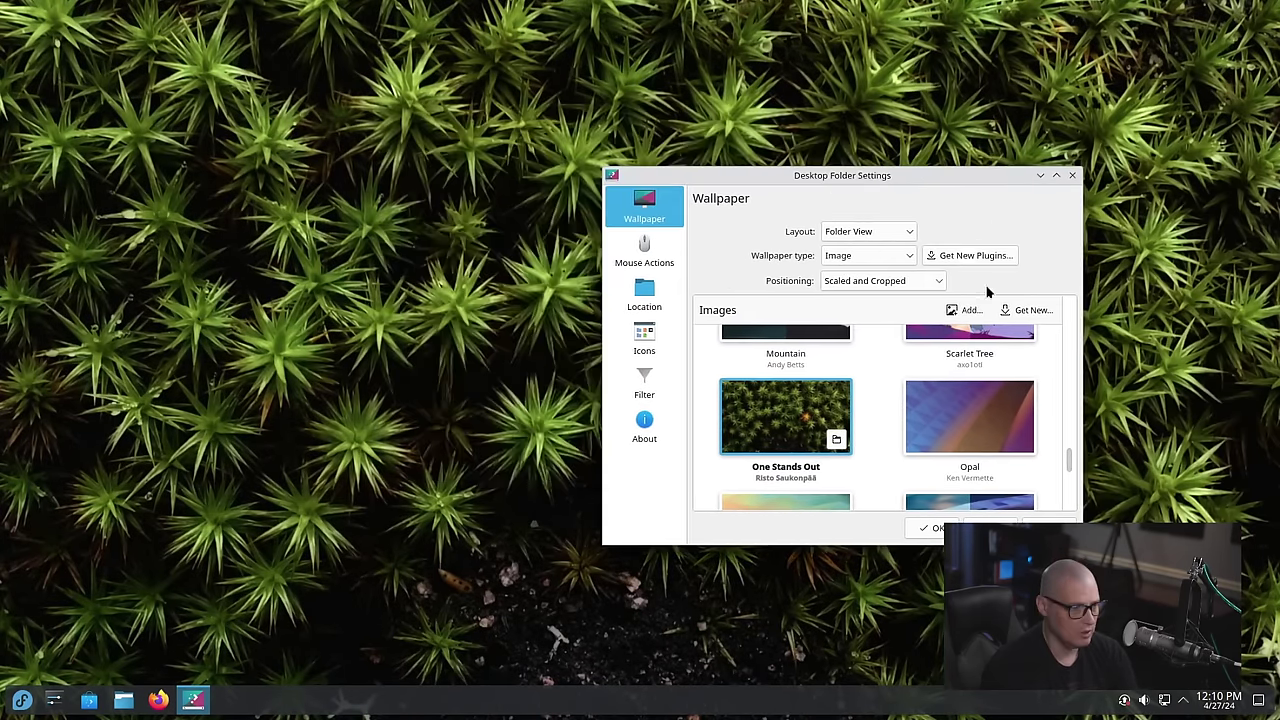
click(1073, 176)
Keep the new wallpaper, then apply Breeze Dark in System Settings' Quick Settings and close it
click(808, 401)
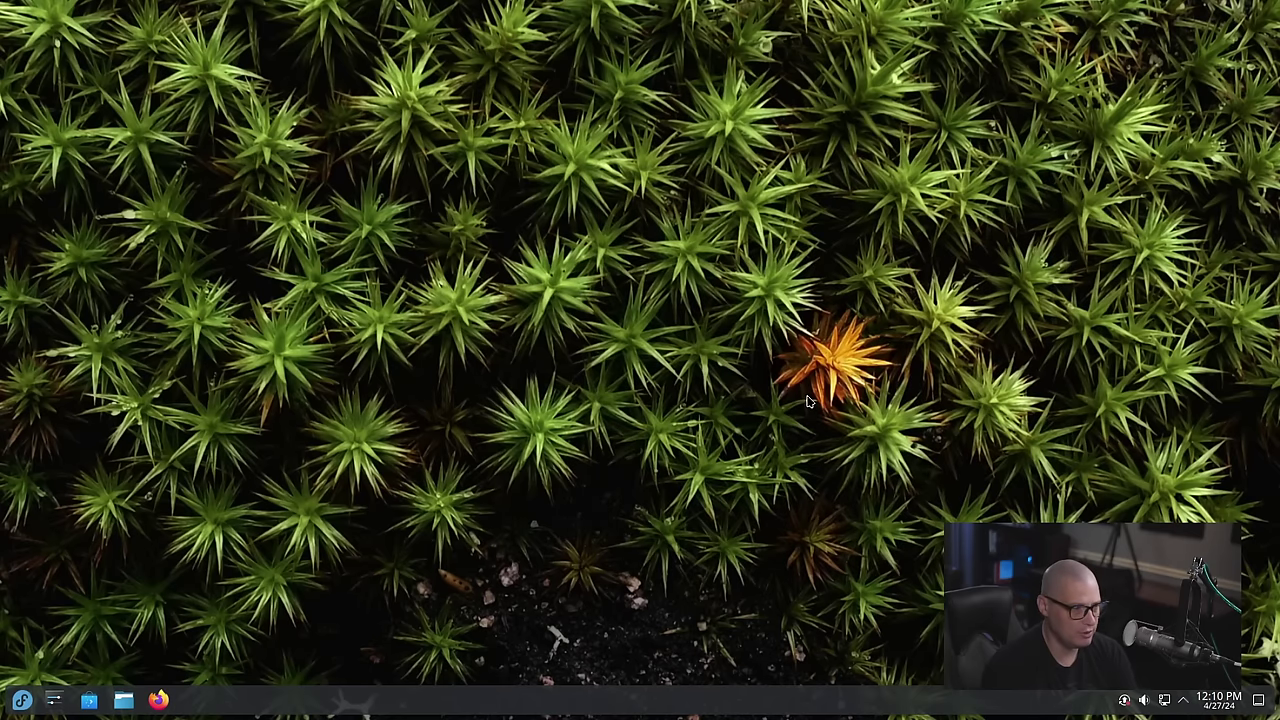
click(54, 700)
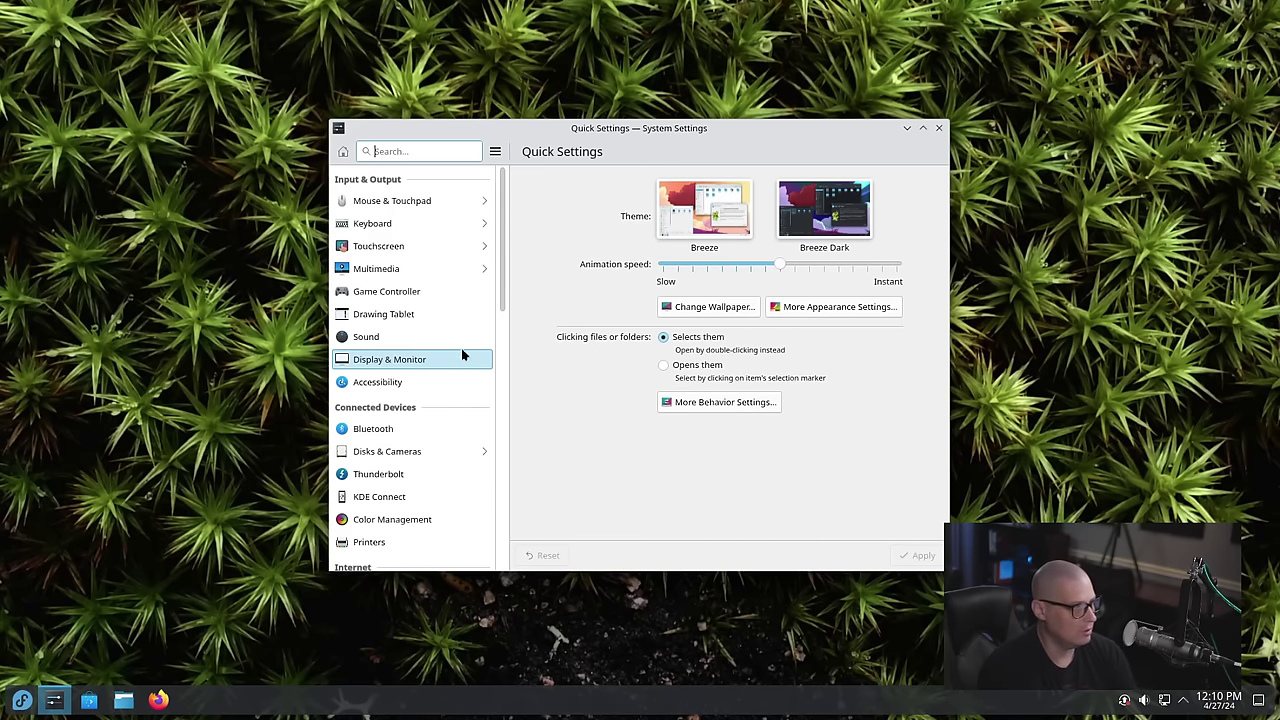
scroll(461, 345, down, 5)
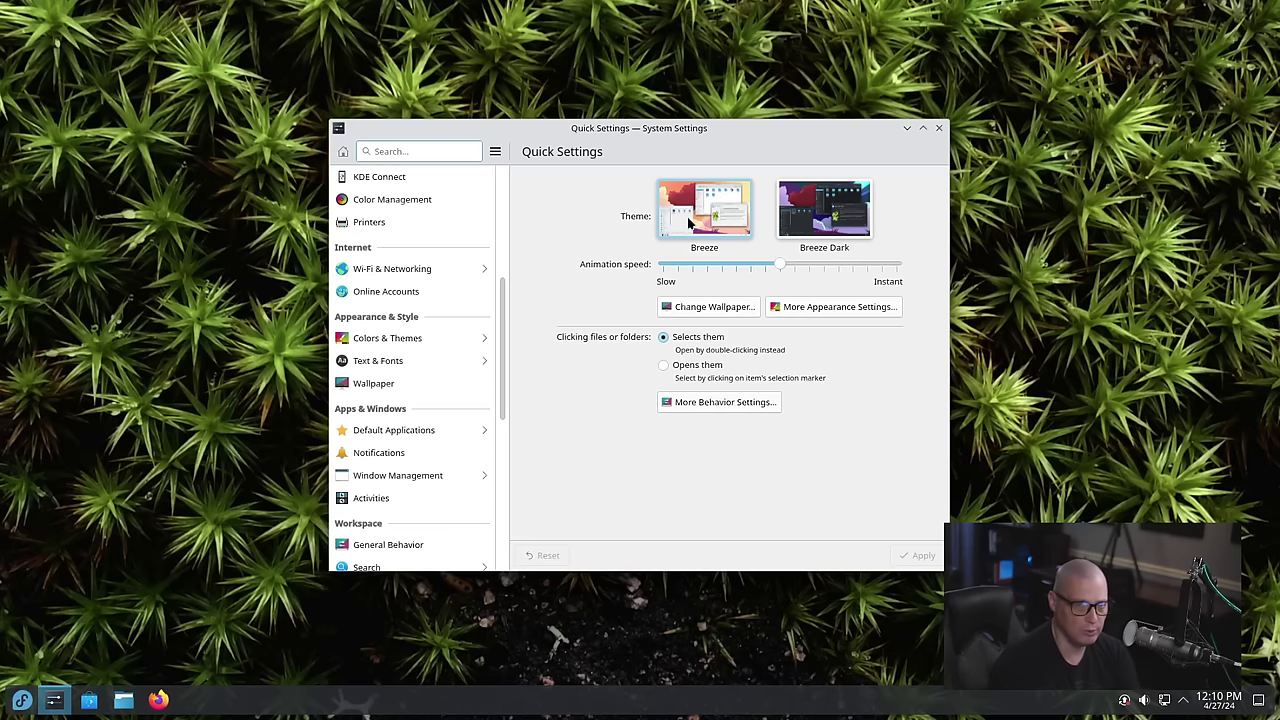
click(799, 229)
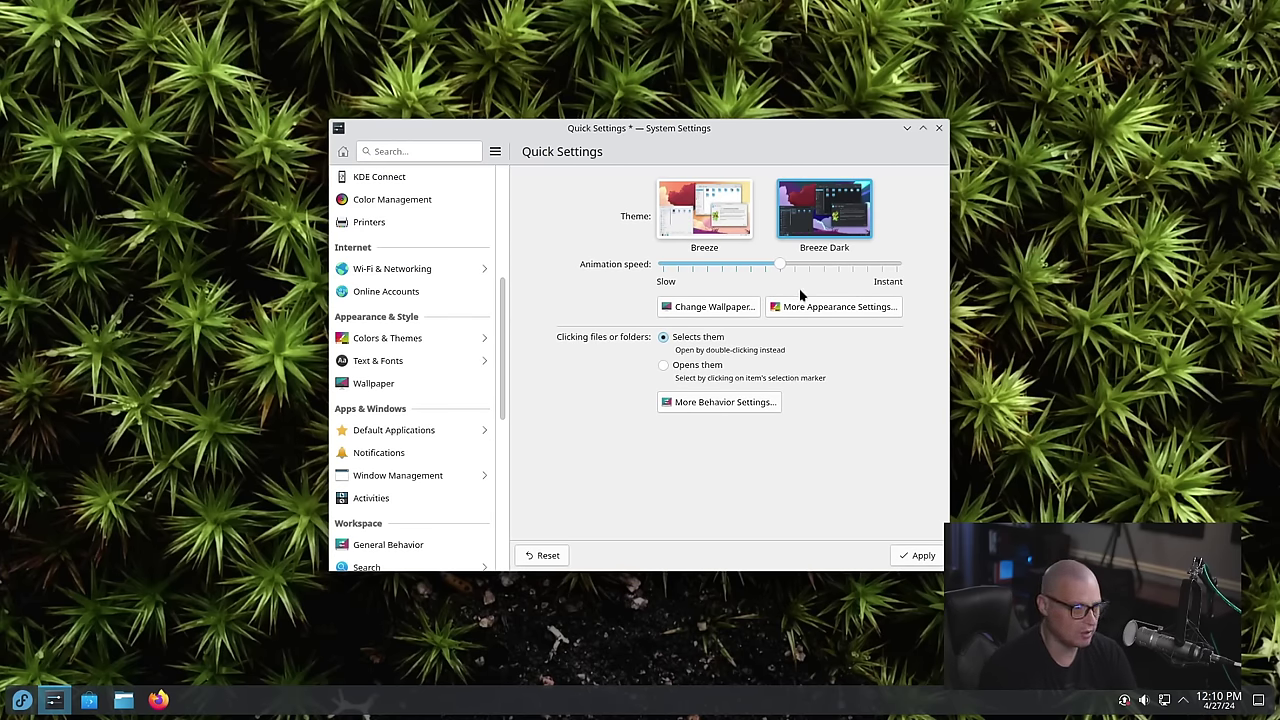
click(919, 558)
click(940, 129)
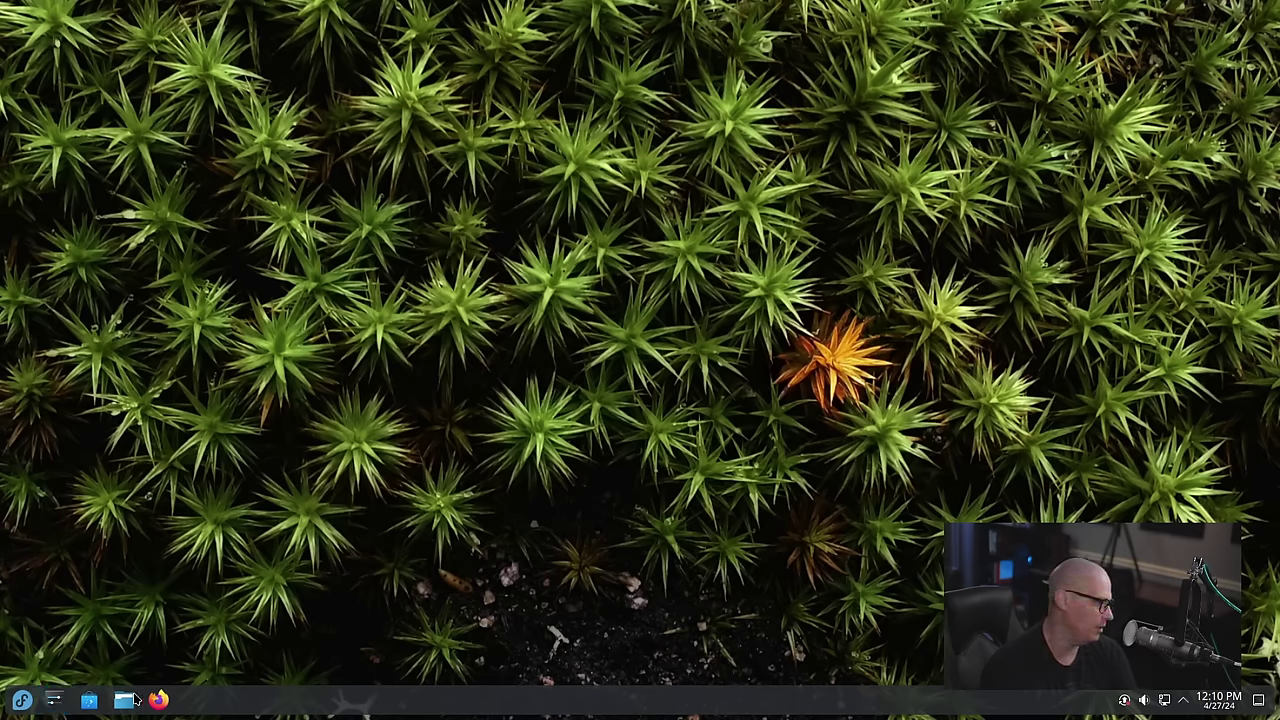
Open Dolphin at the Home folder from the taskbar and move it to the upper left
click(131, 700)
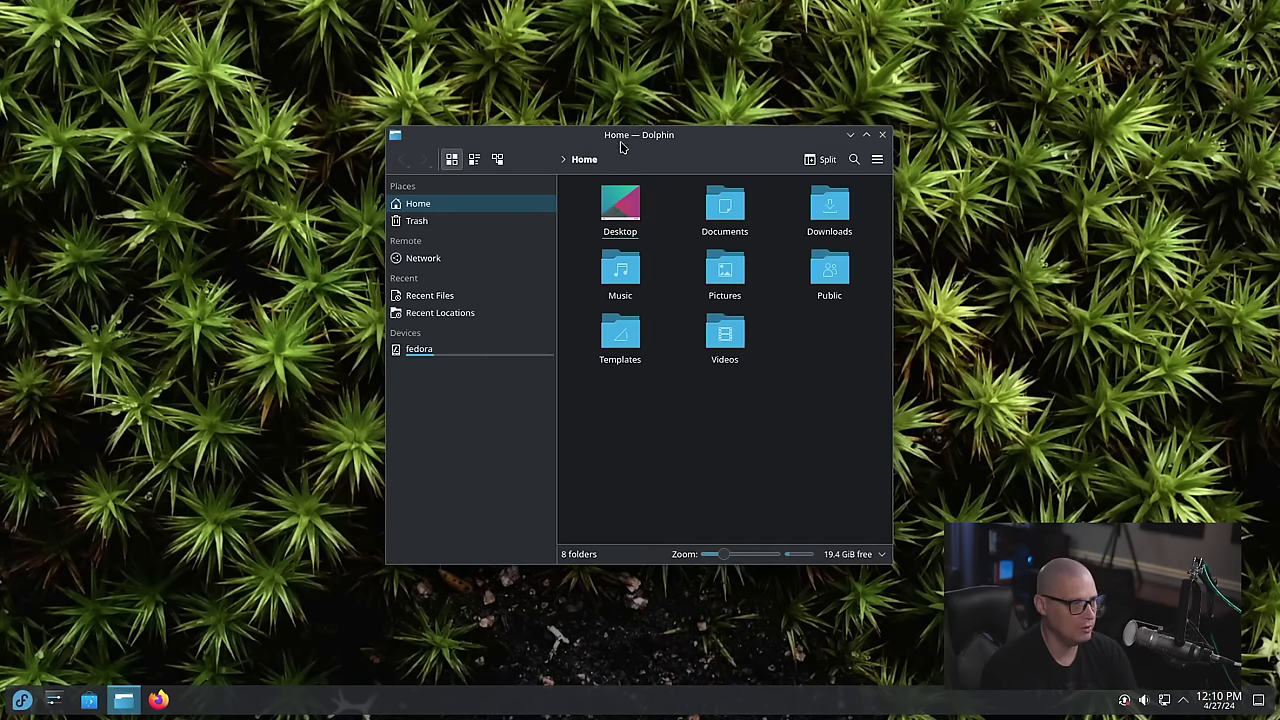
drag(620, 147, 510, 103)
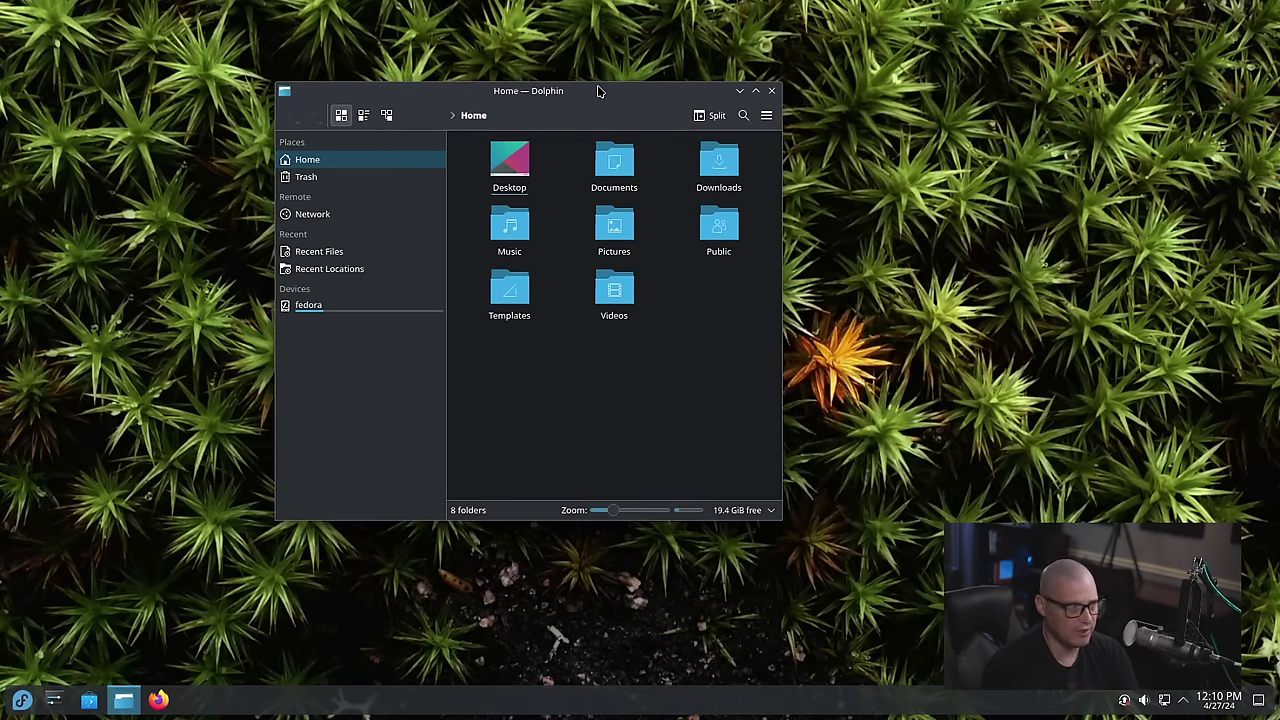
drag(598, 91, 414, 90)
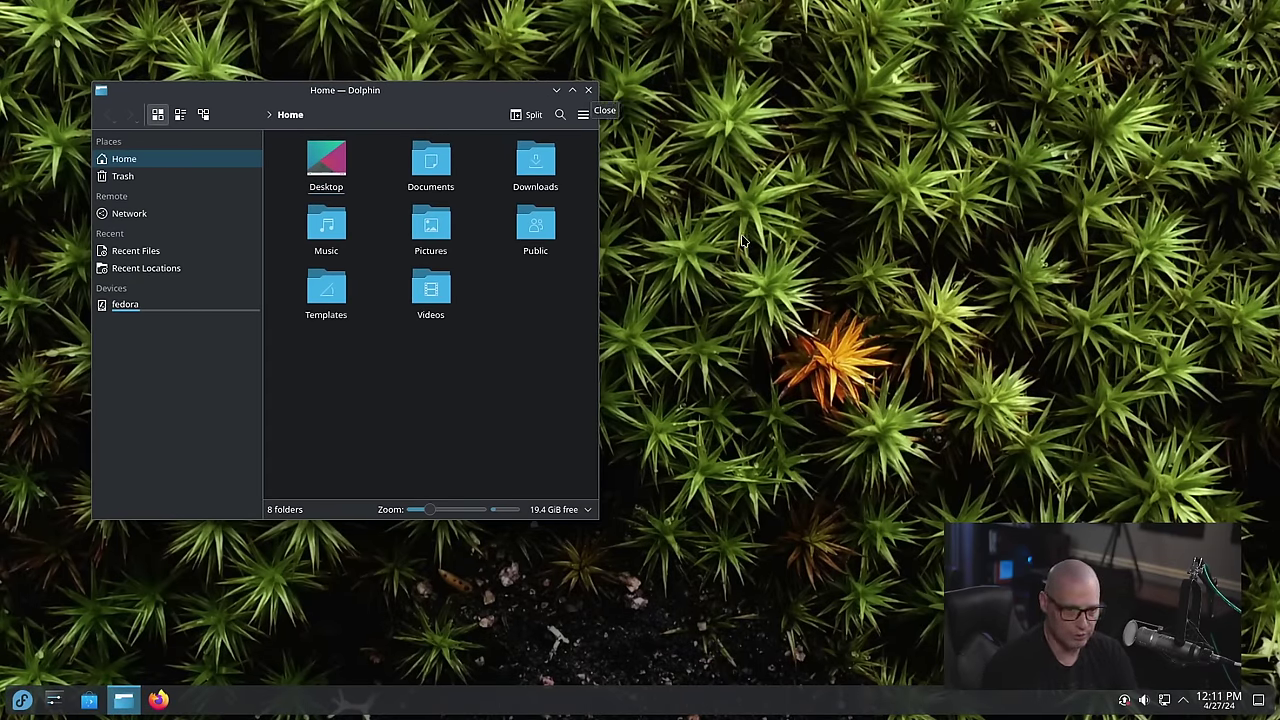
From the desktop context menu, open wallpaper settings and apply the Altai wallpaper
right_click(669, 144)
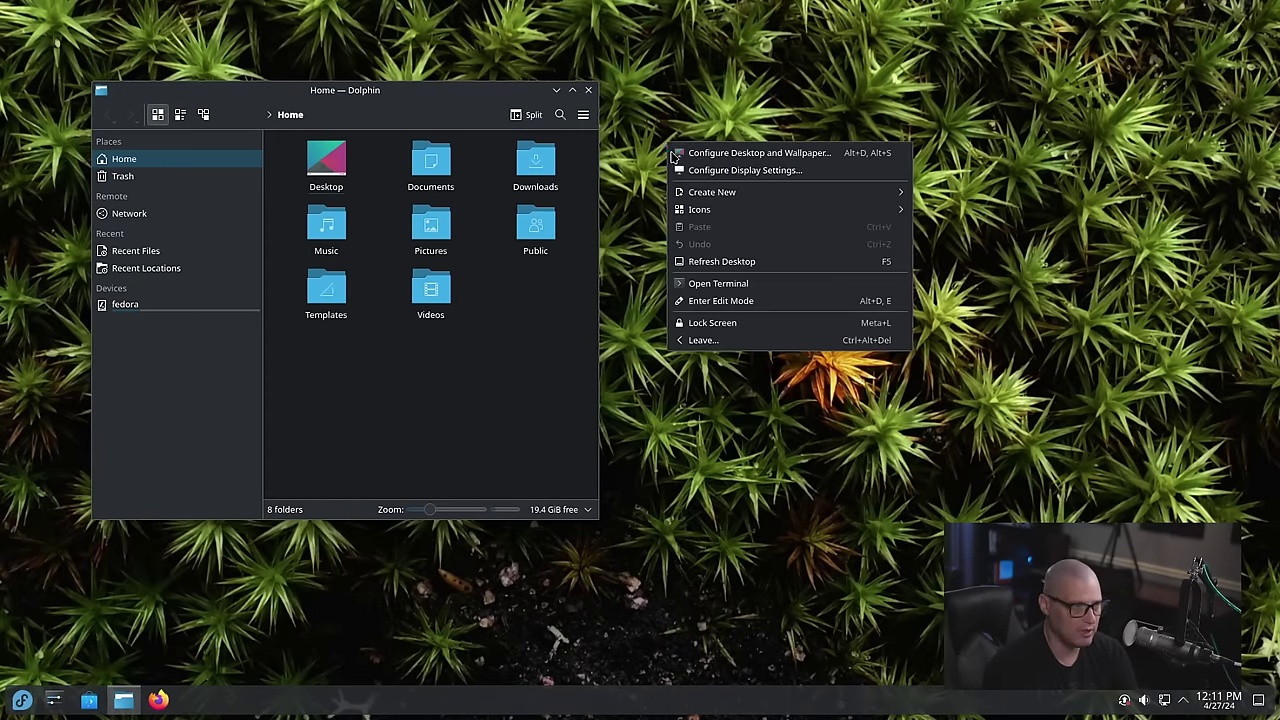
click(714, 156)
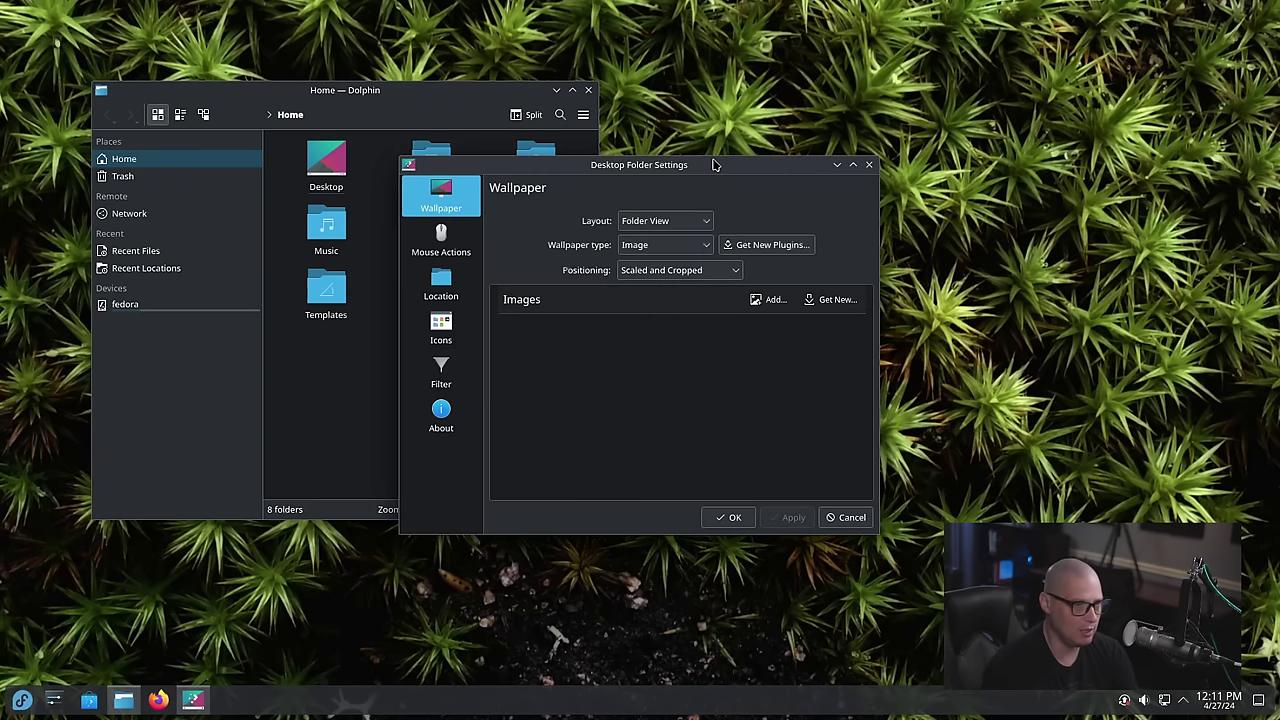
drag(758, 152, 946, 104)
scroll(1033, 381, up, 2)
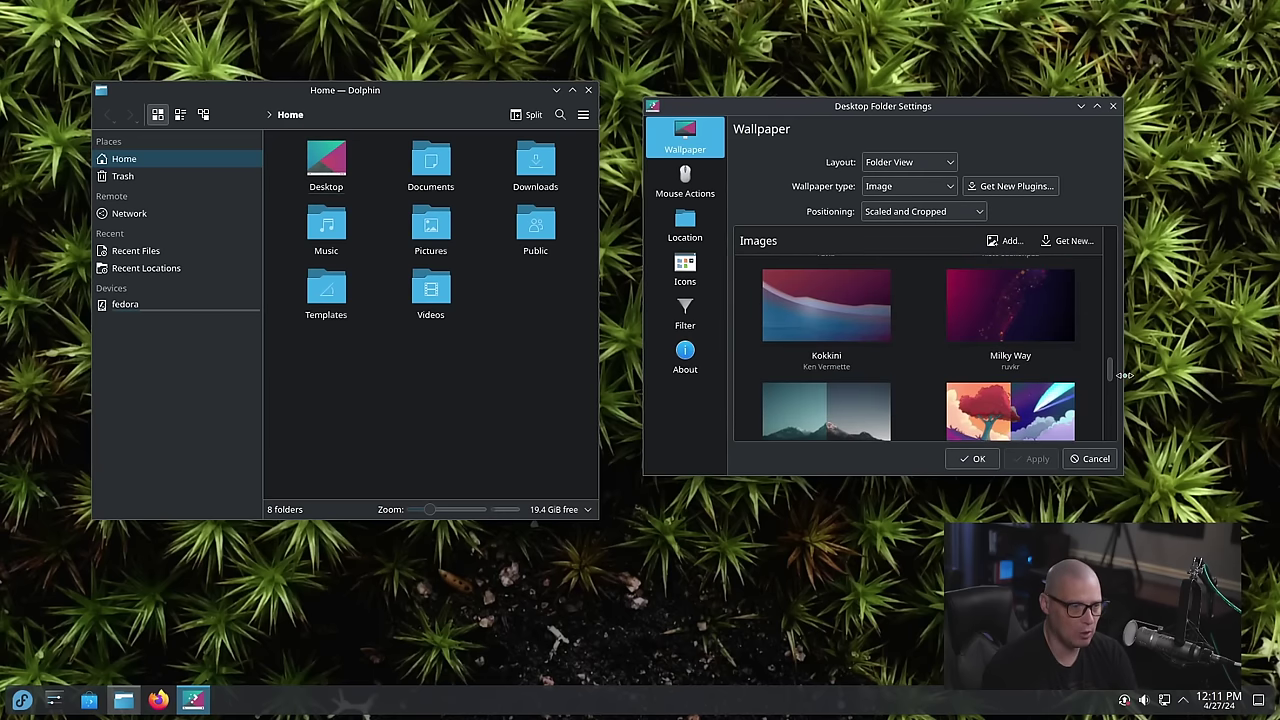
drag(1110, 373, 1113, 230)
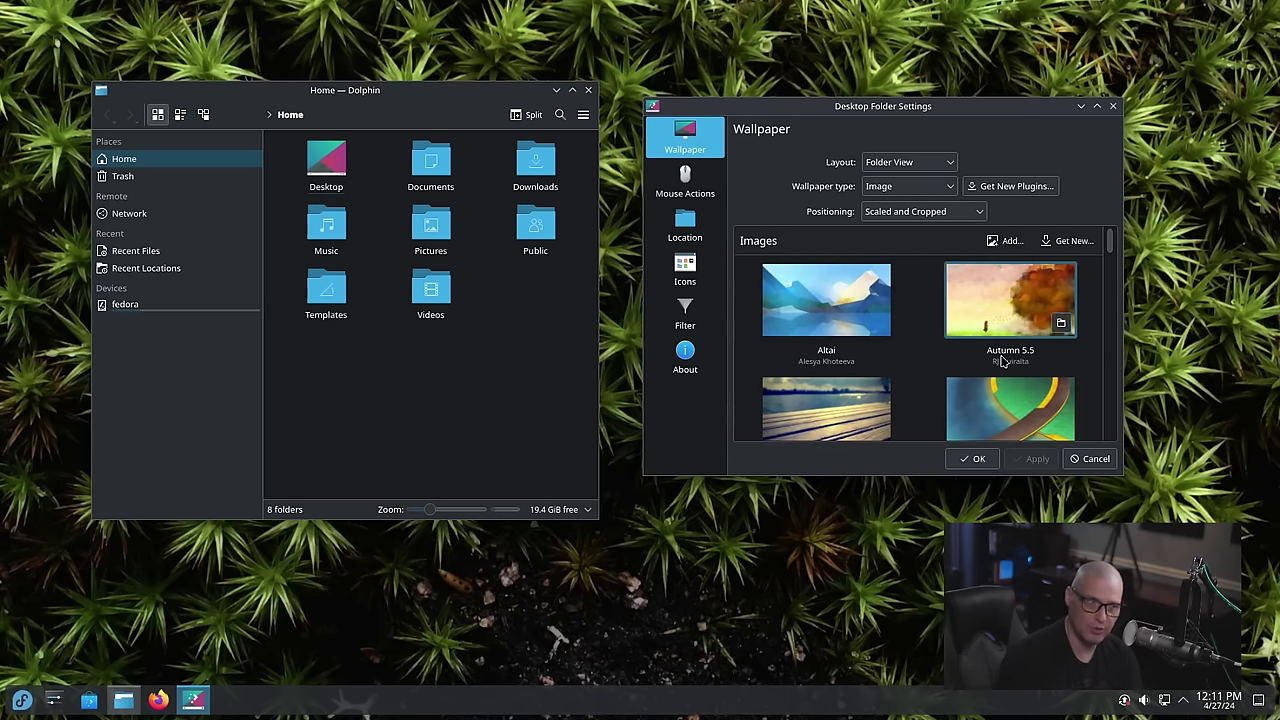
click(824, 338)
click(1022, 458)
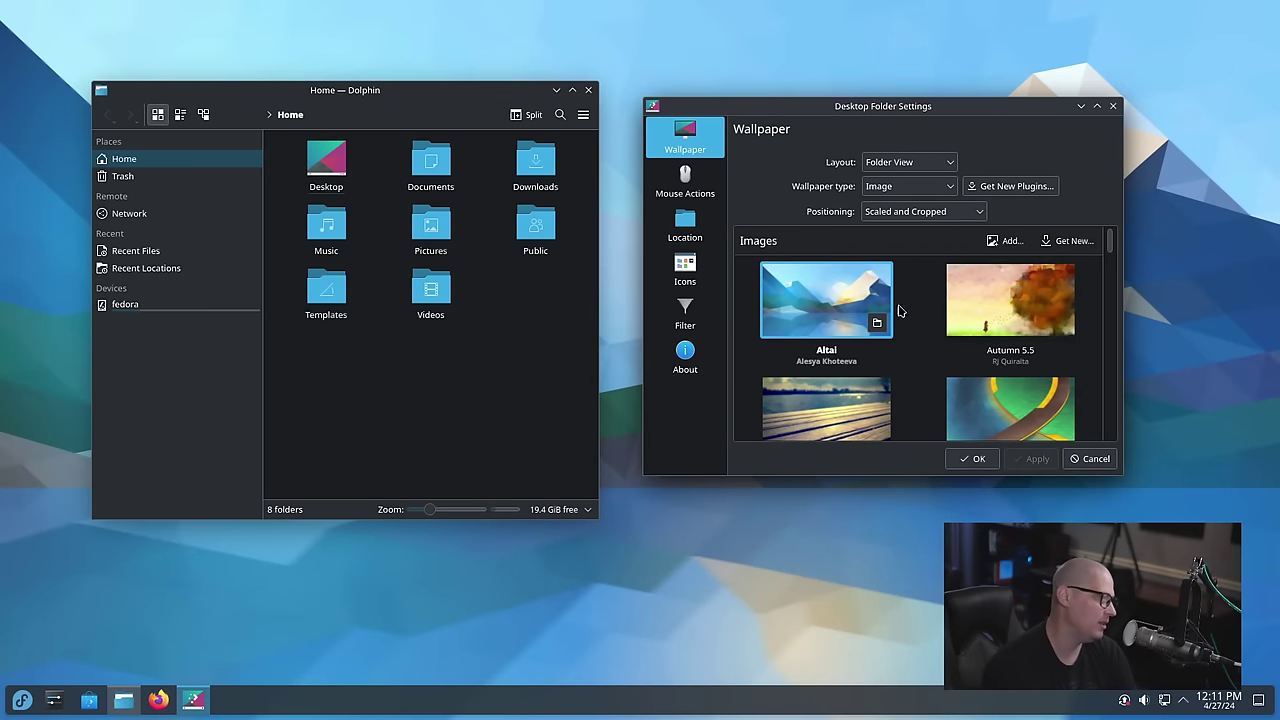
Try the Cold Ripple wallpaper, then apply Pastel Hills as the desktop wallpaper
scroll(904, 321, down, 8)
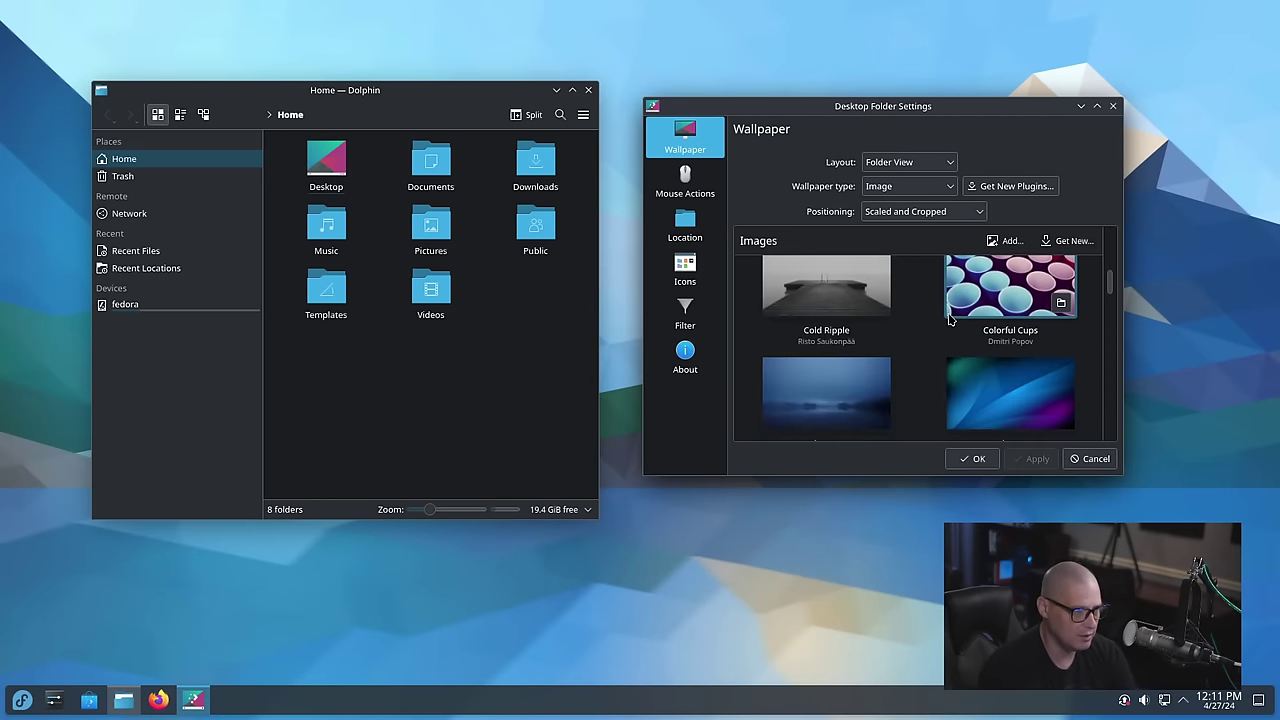
click(826, 295)
click(1036, 458)
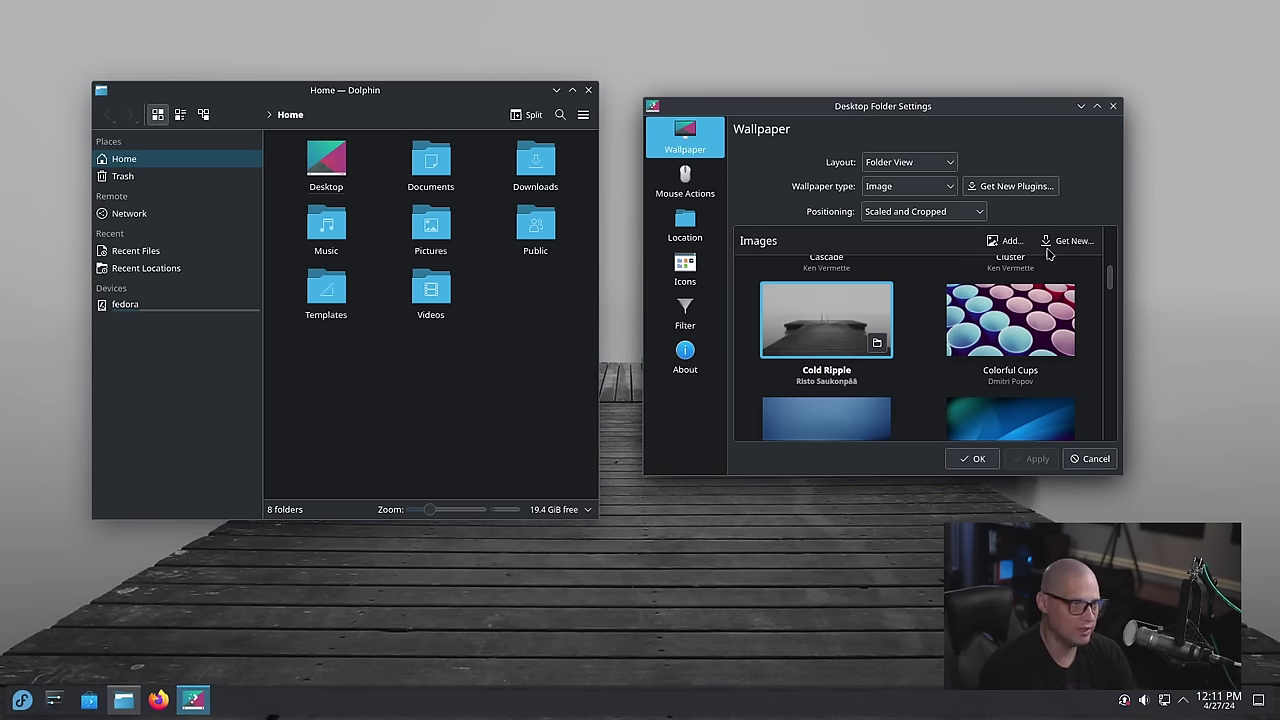
scroll(828, 372, down, 15)
click(828, 370)
click(1022, 459)
Close the Desktop Folder Settings dialog and the Dolphin file manager
click(1113, 106)
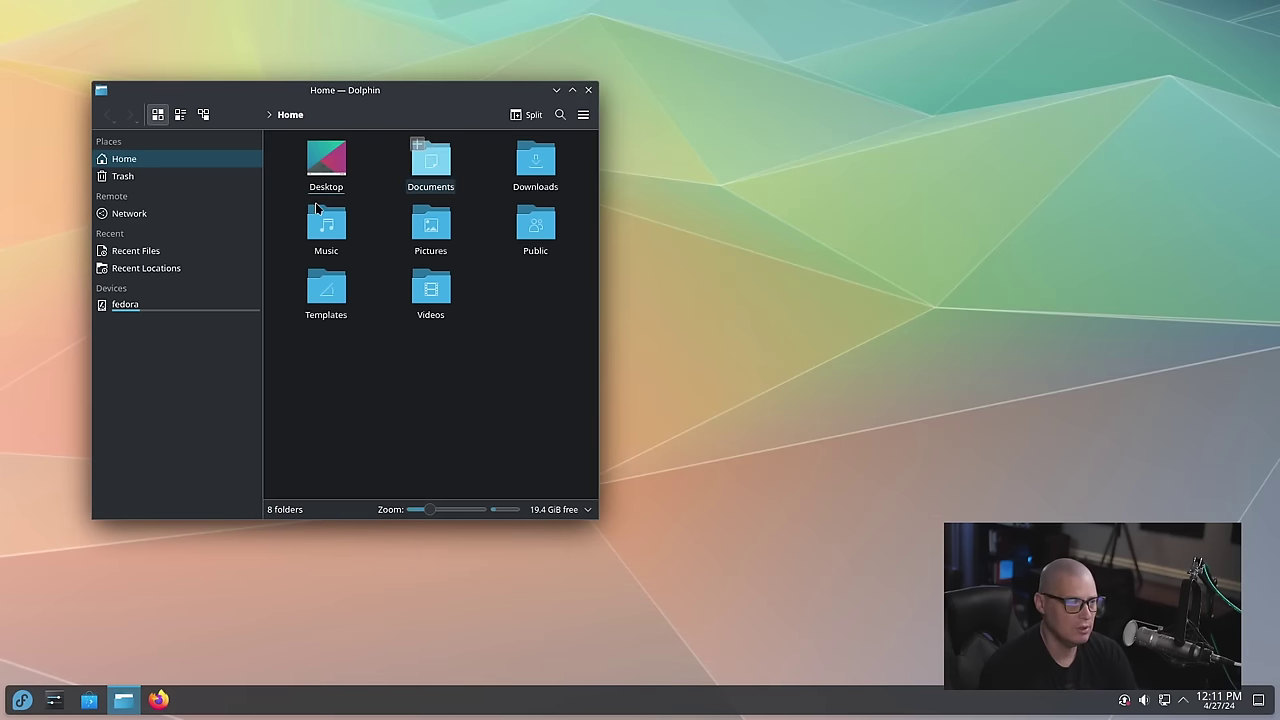
drag(258, 95, 321, 94)
click(661, 94)
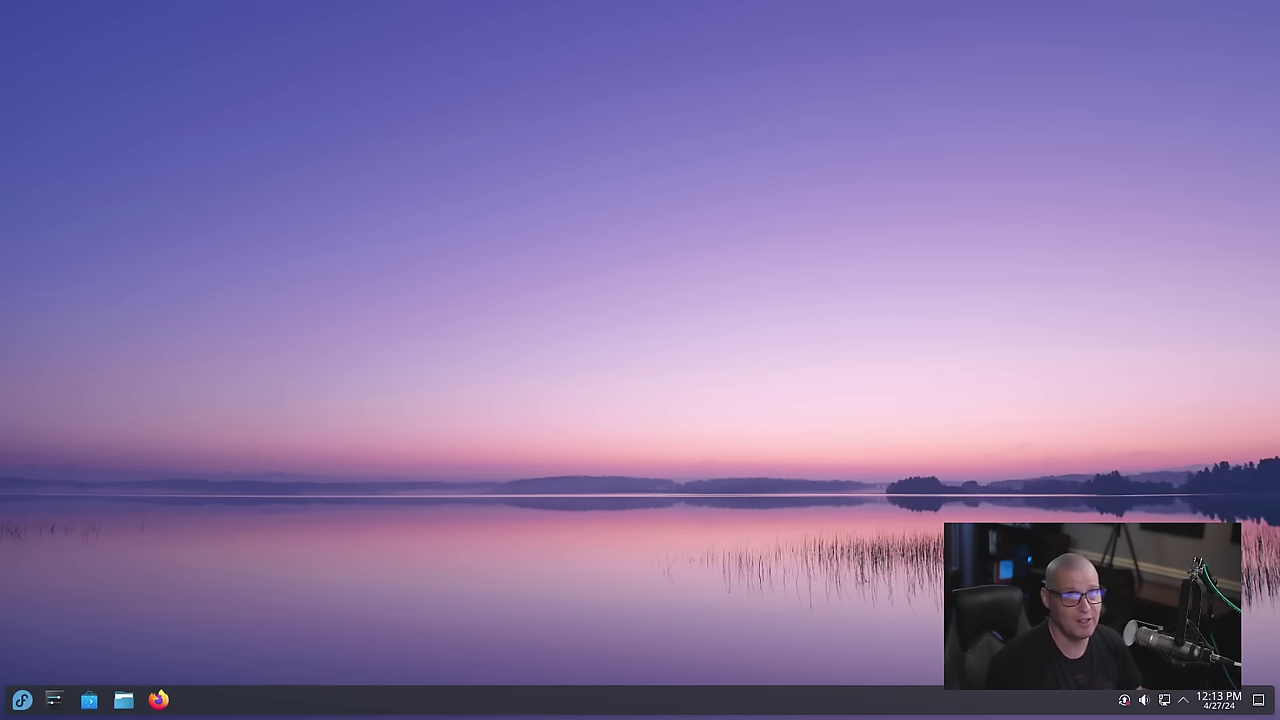
Open Dolphin with Meta+E and launch Okular from the application launcher
key(super+e)
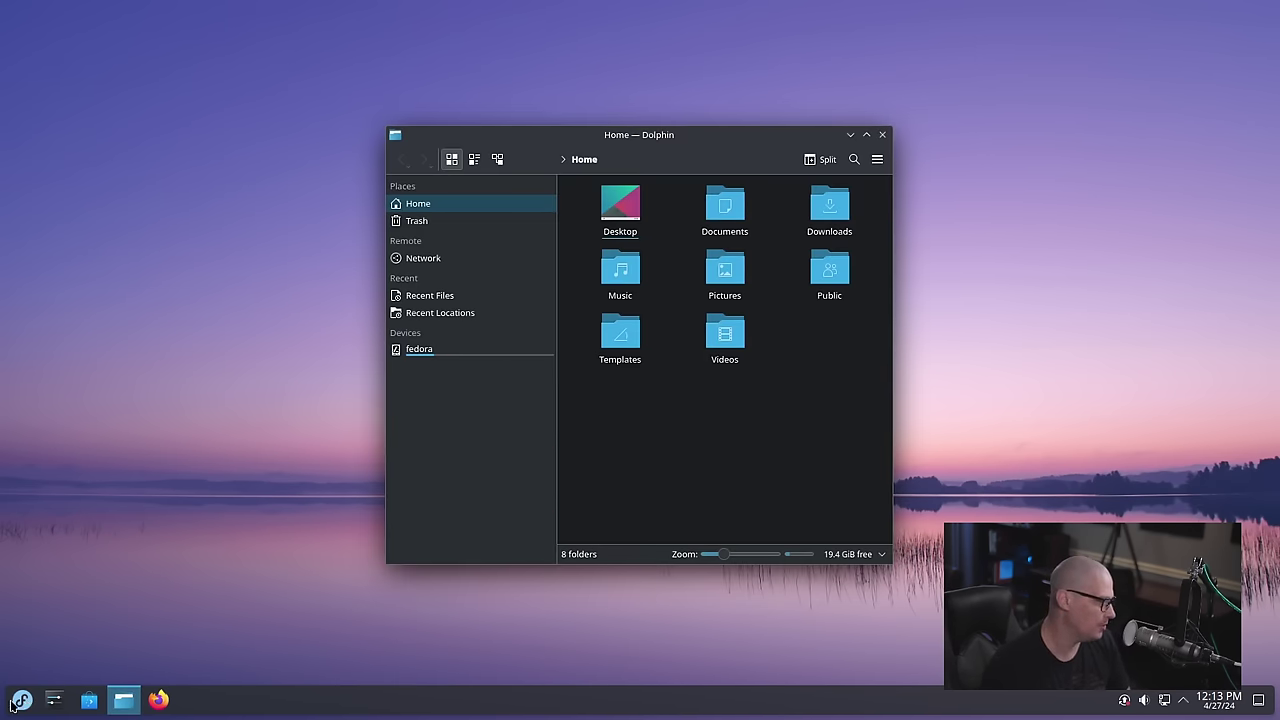
click(22, 699)
mouse_move(101, 511)
mouse_move(101, 556)
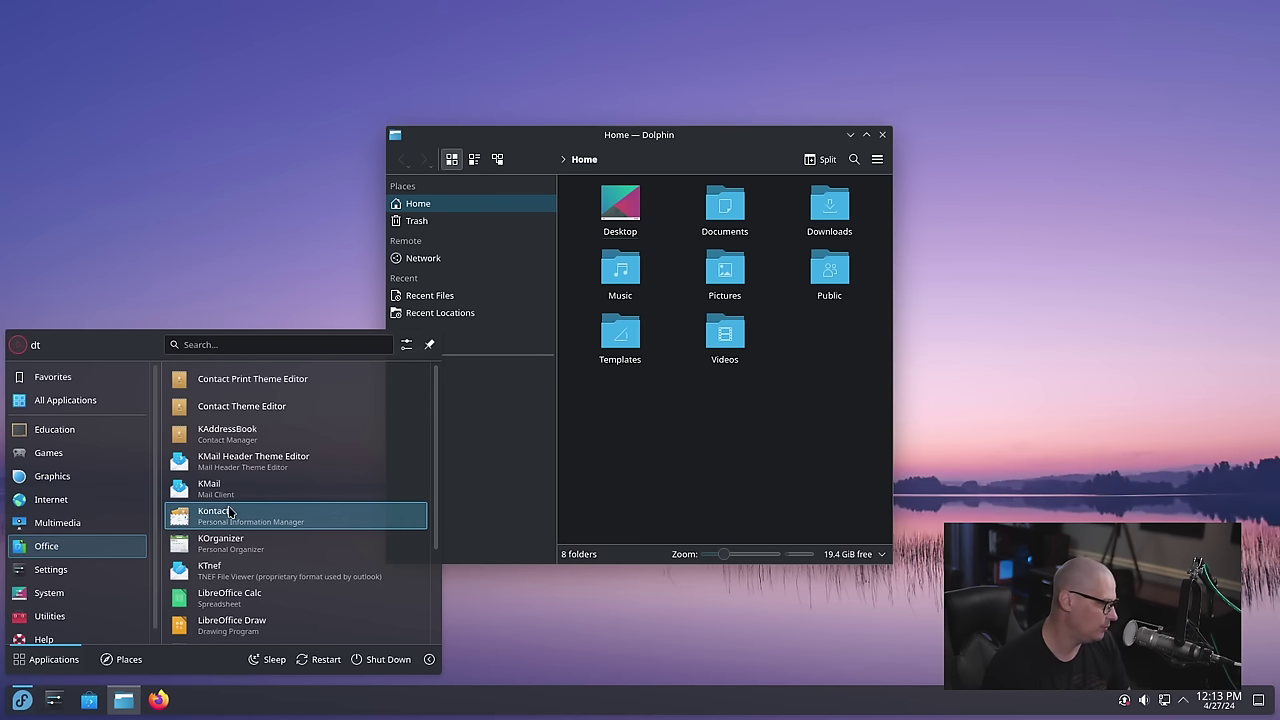
scroll(240, 520, down, 3)
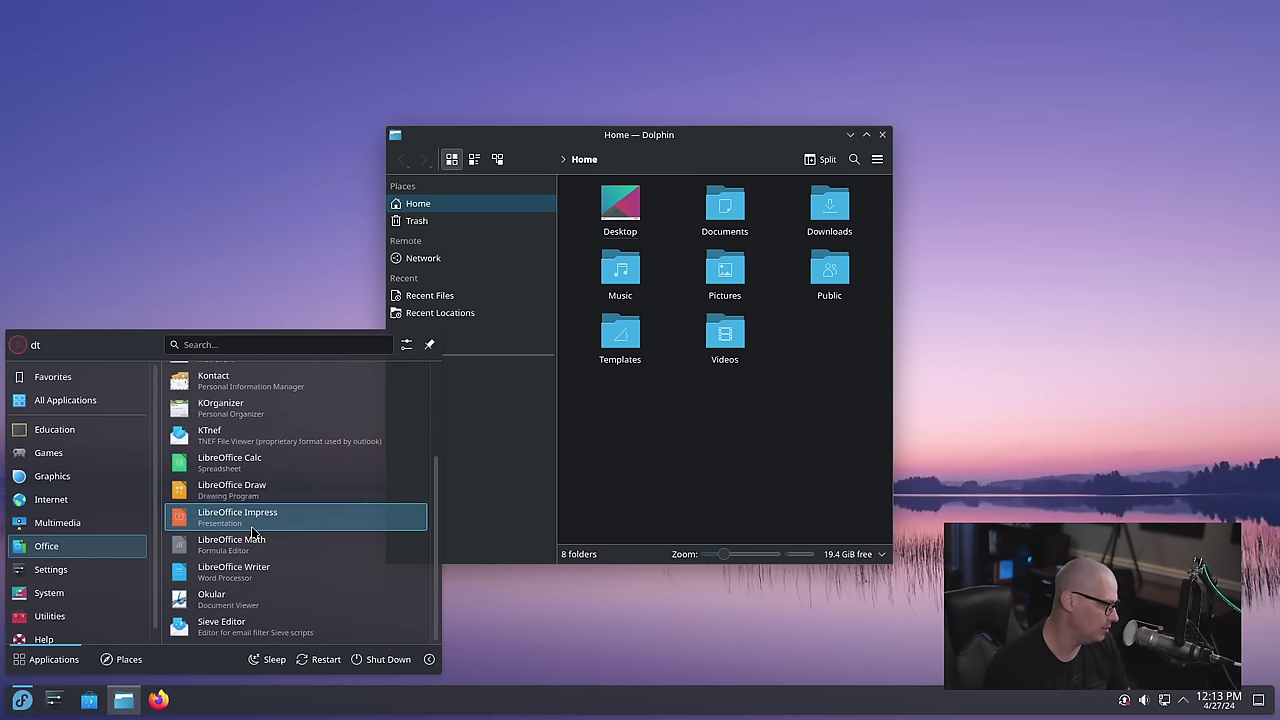
click(244, 597)
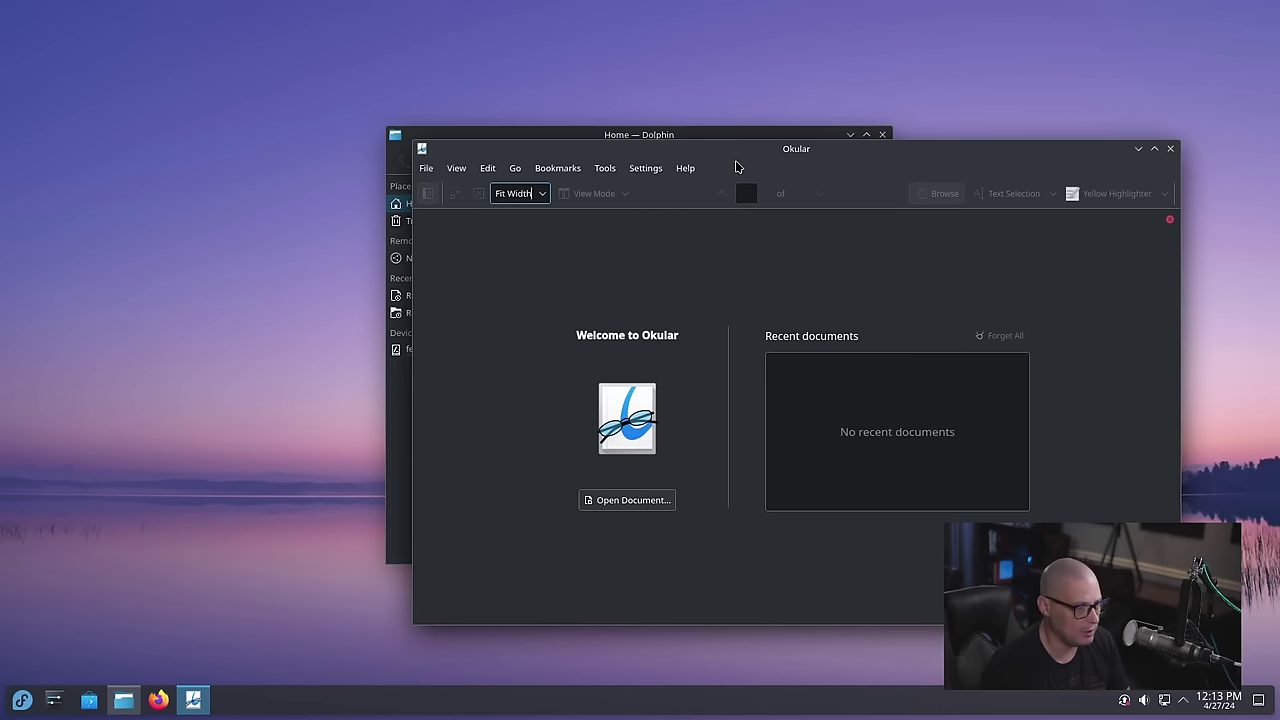
In the Meta+W Overview, add Desktop 2, move Okular onto it, and stay there
key(super+w)
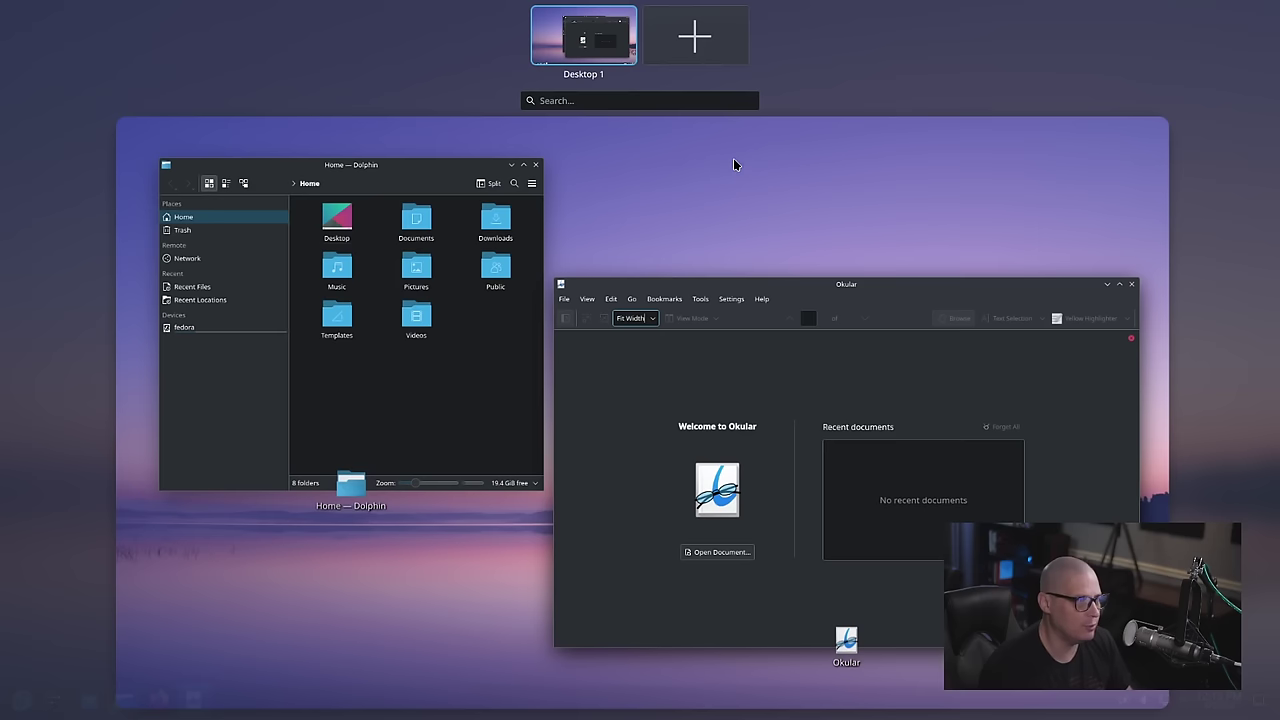
click(685, 35)
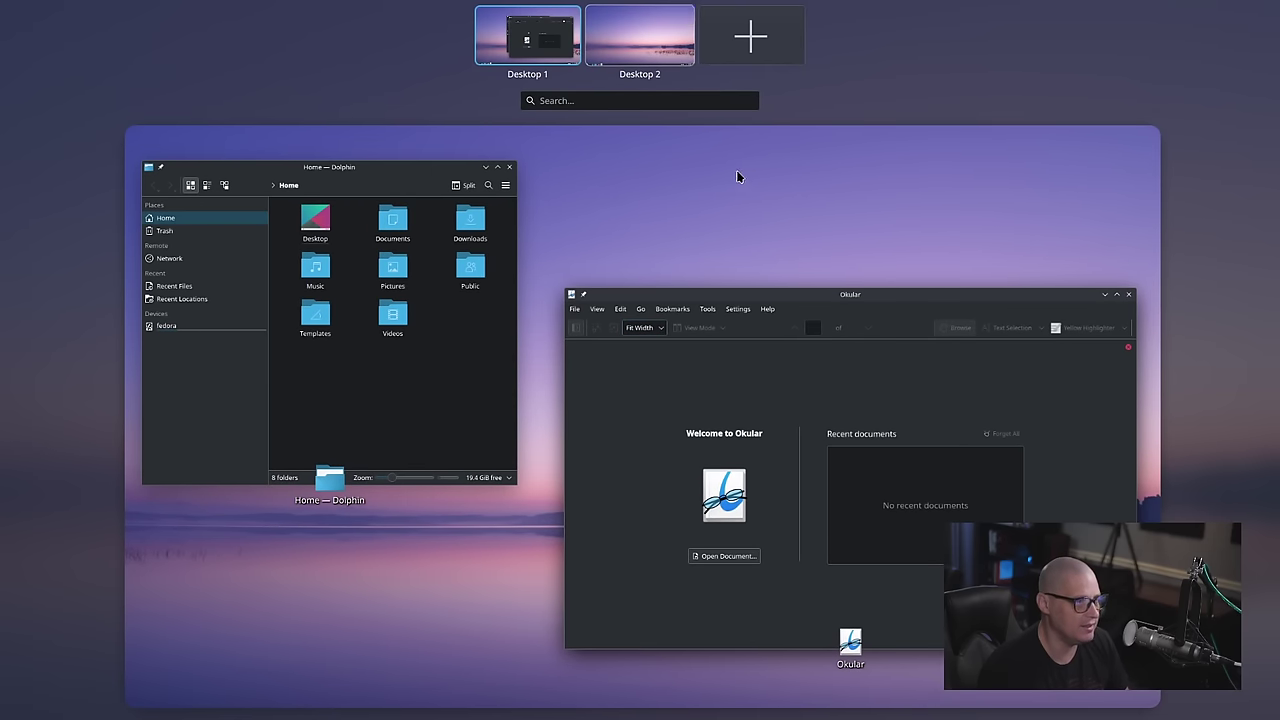
drag(776, 296, 646, 36)
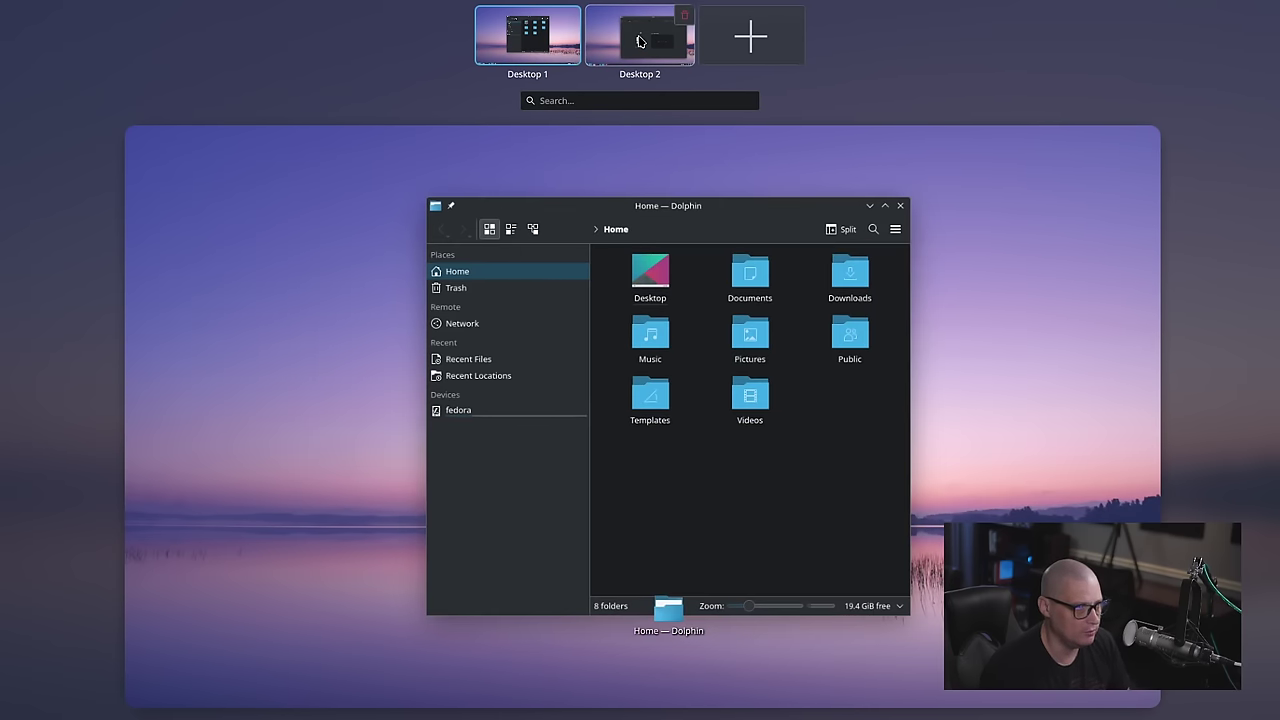
click(641, 41)
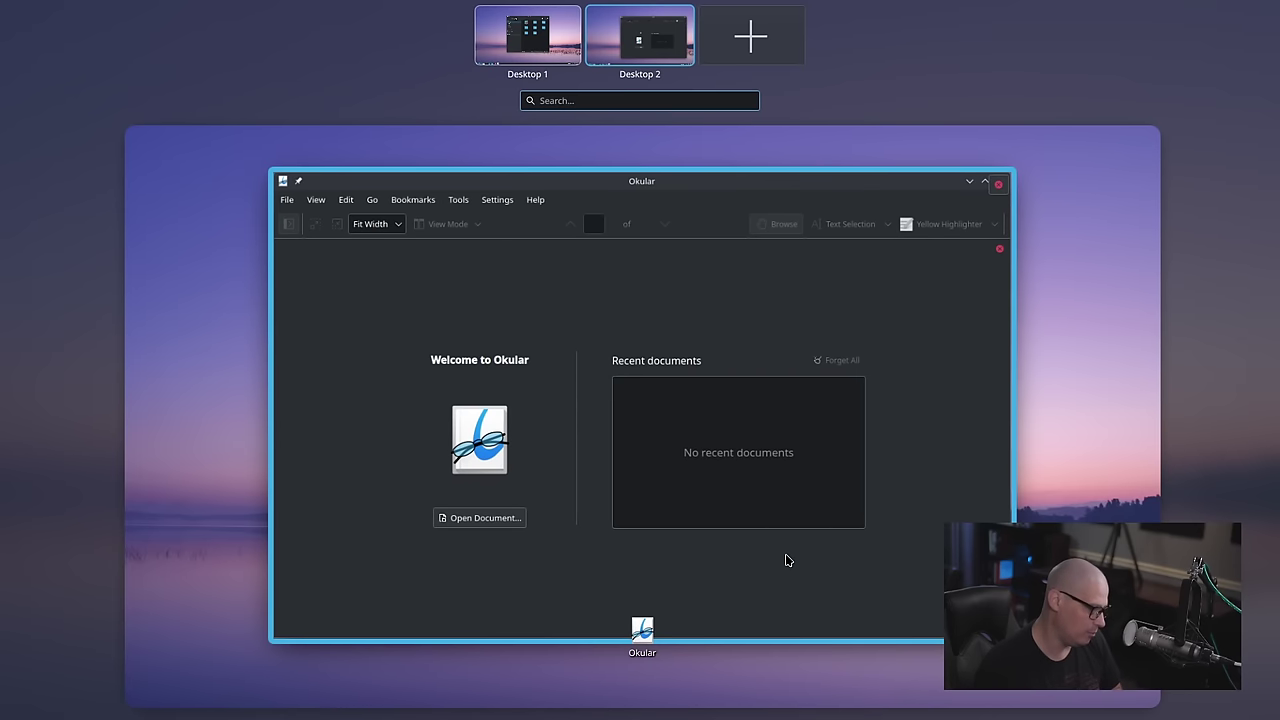
click(785, 554)
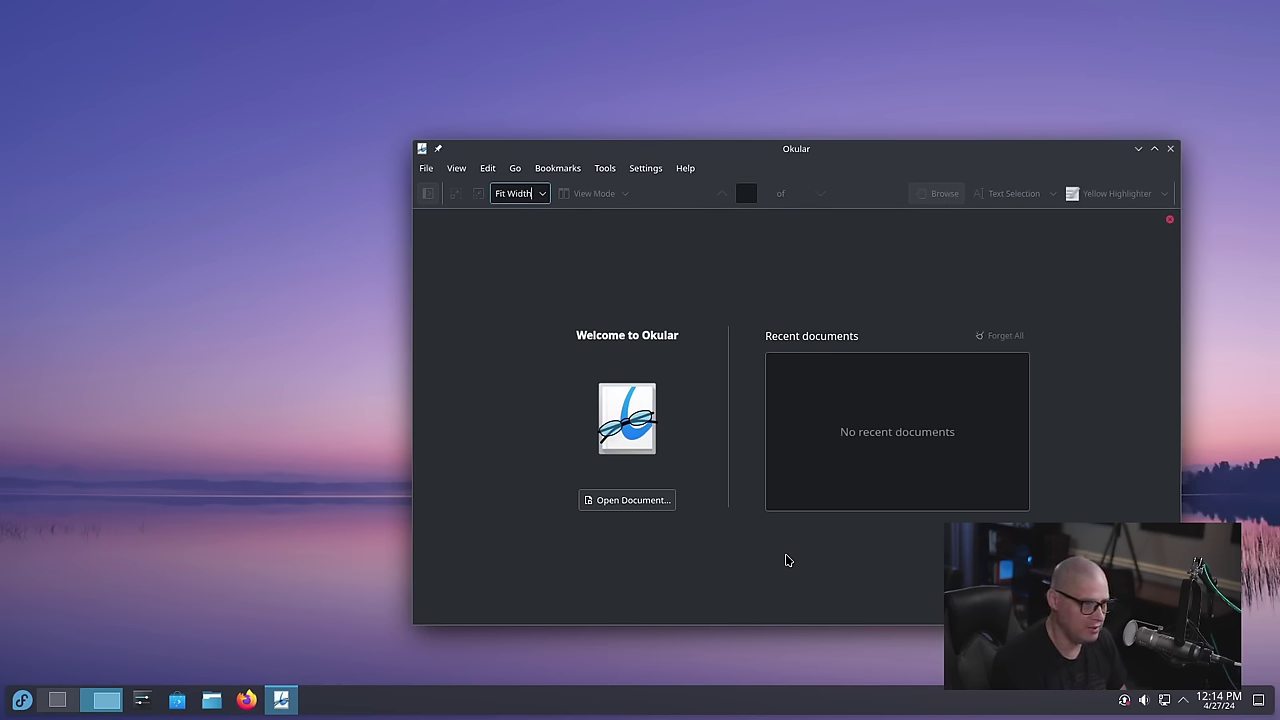
Reopen the Overview and switch to Desktop 1 and back to Desktop 2 with Ctrl+F1/F2
key(super+w)
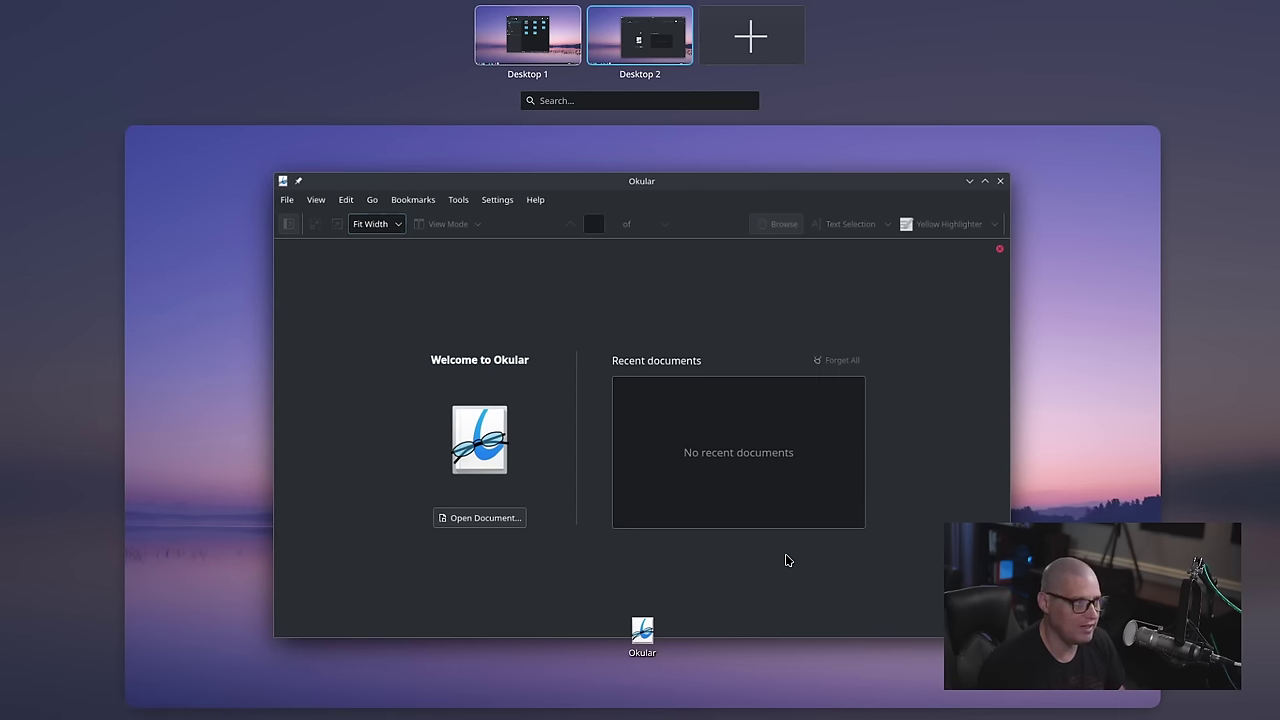
key(ctrl+F1)
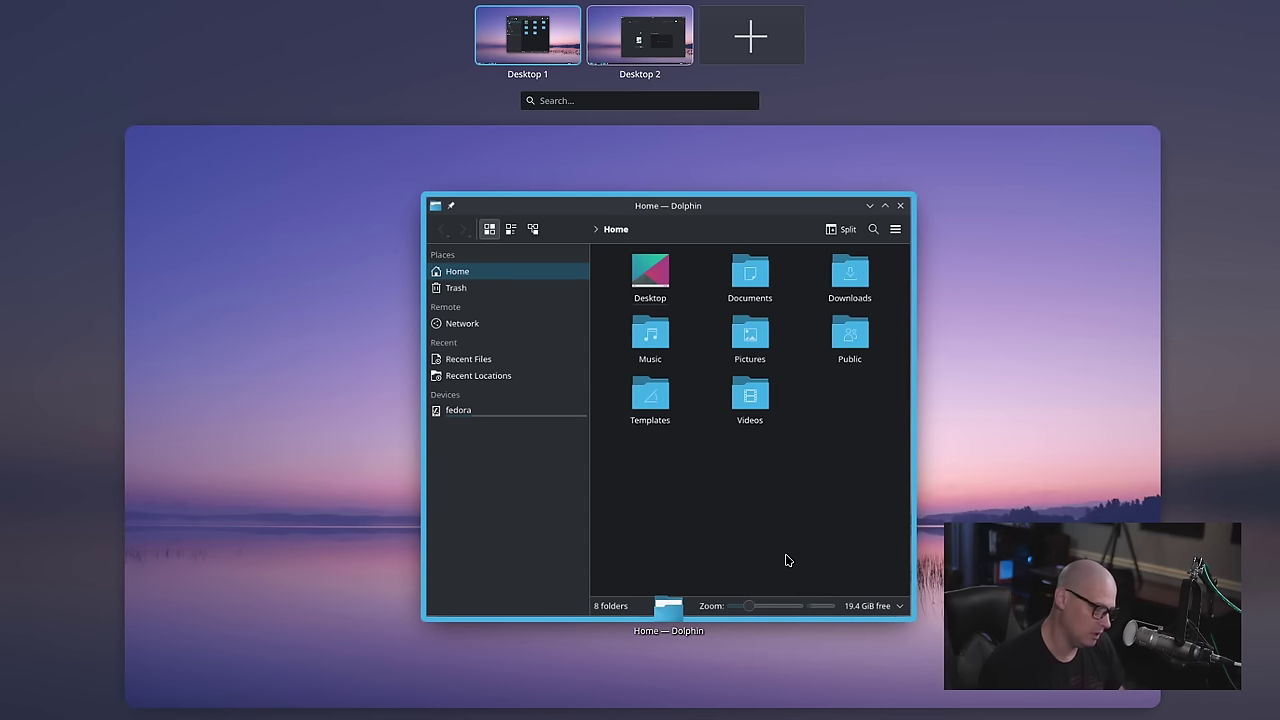
key(ctrl+F2)
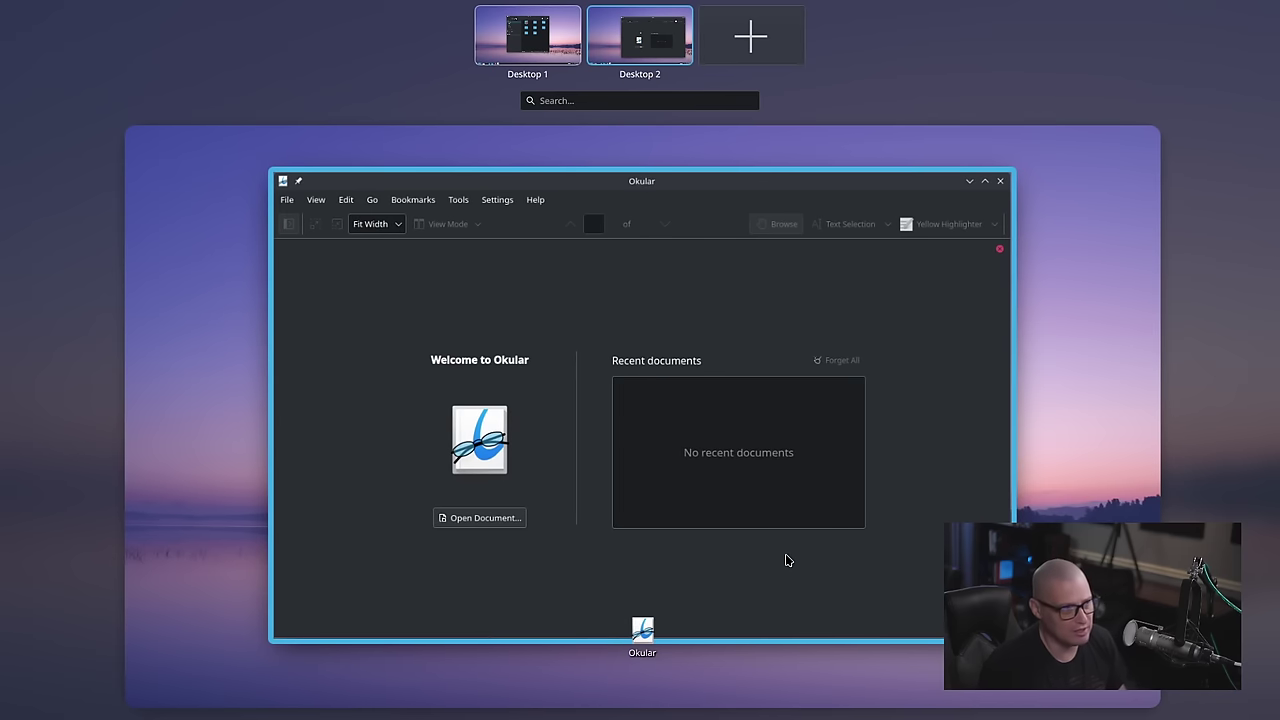
key(Escape)
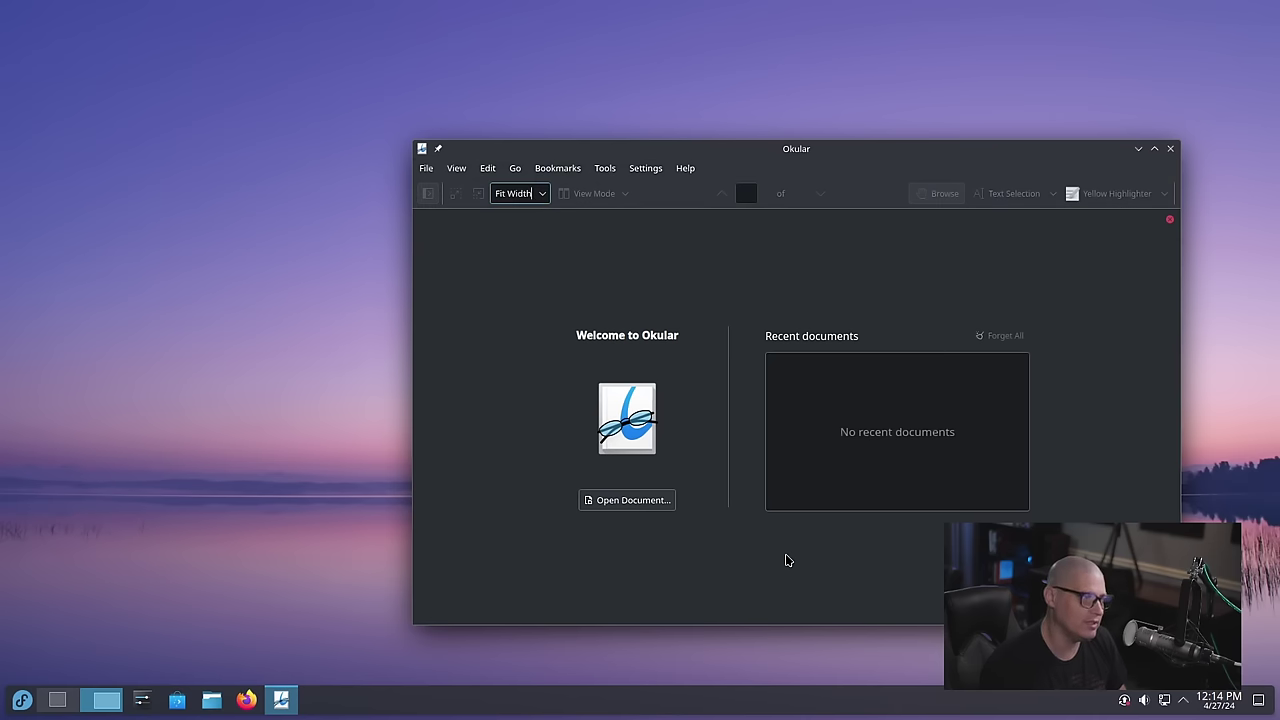
Close Okular and switch back to Desktop 1, where Dolphin is open
click(1170, 149)
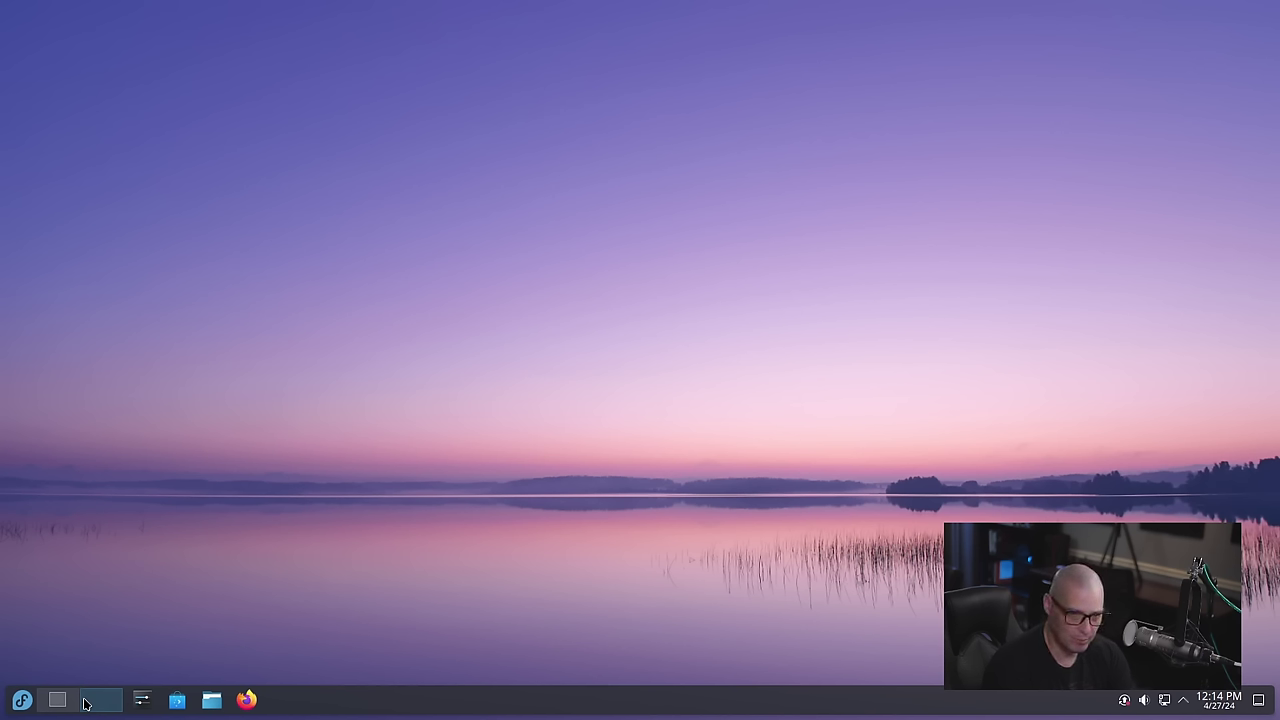
click(85, 704)
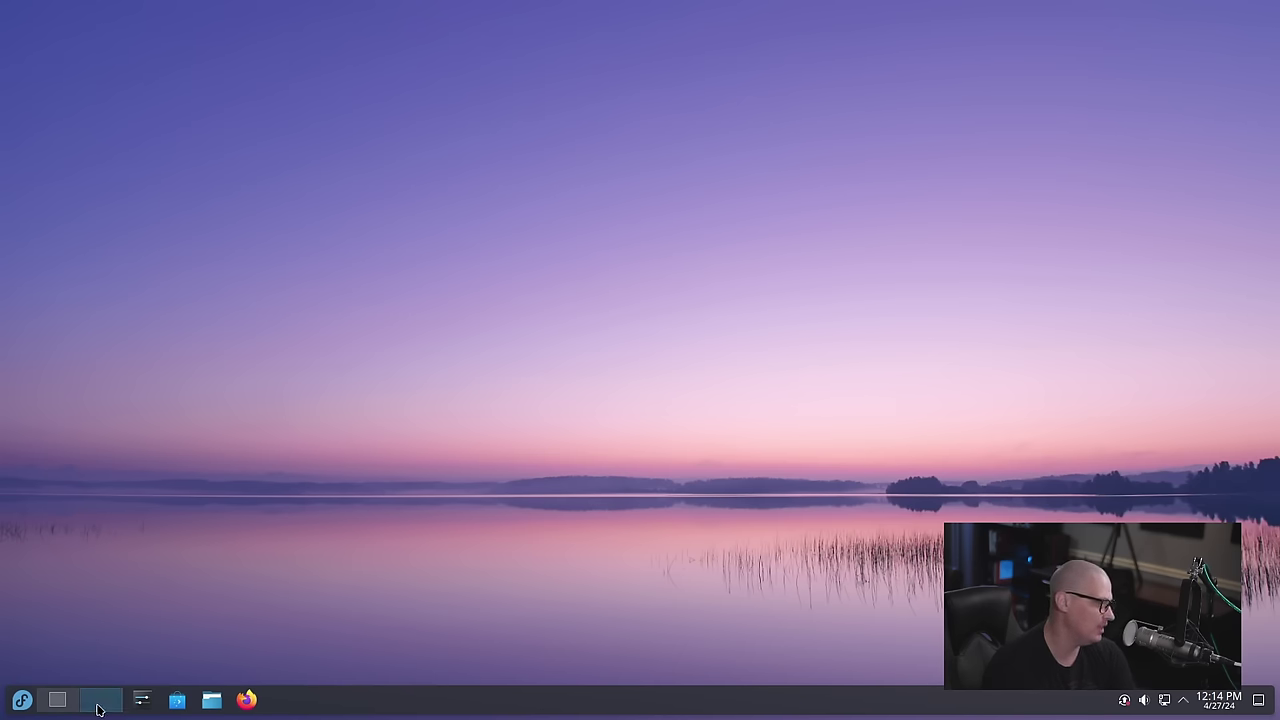
click(60, 708)
click(62, 706)
click(58, 704)
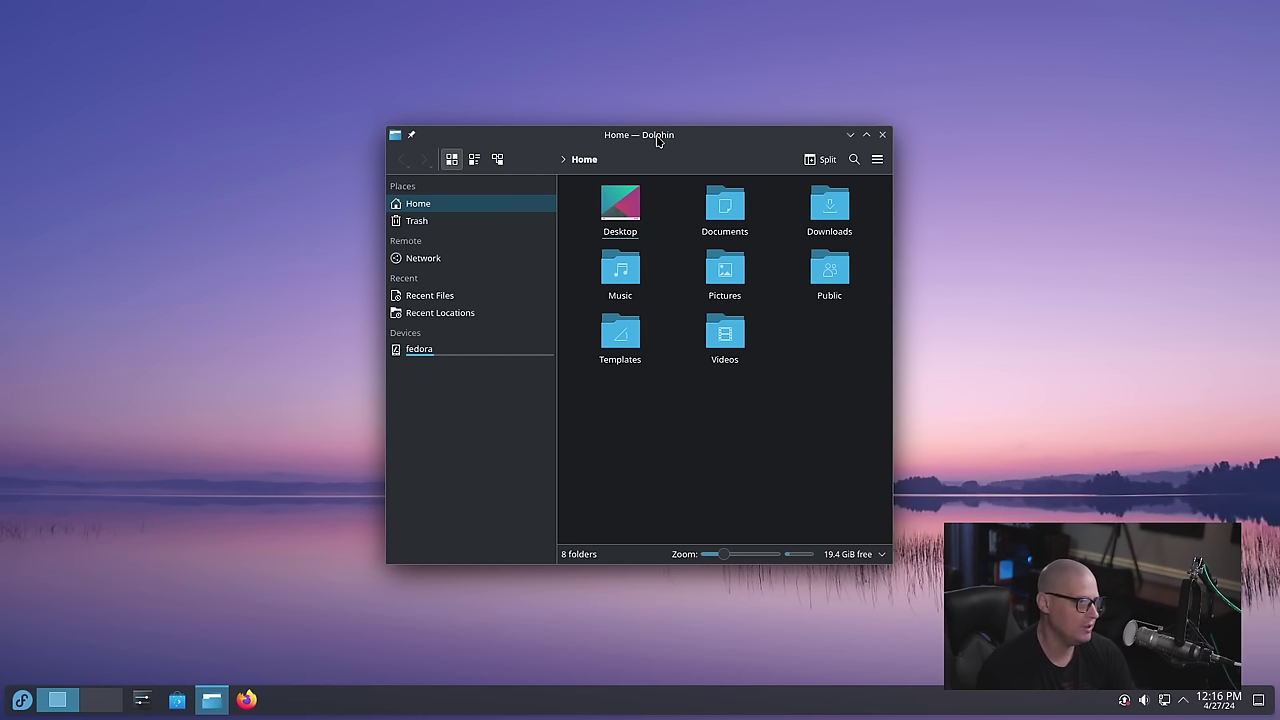
Snap the Dolphin window to fill the left half of the screen
drag(642, 134, 38, 205)
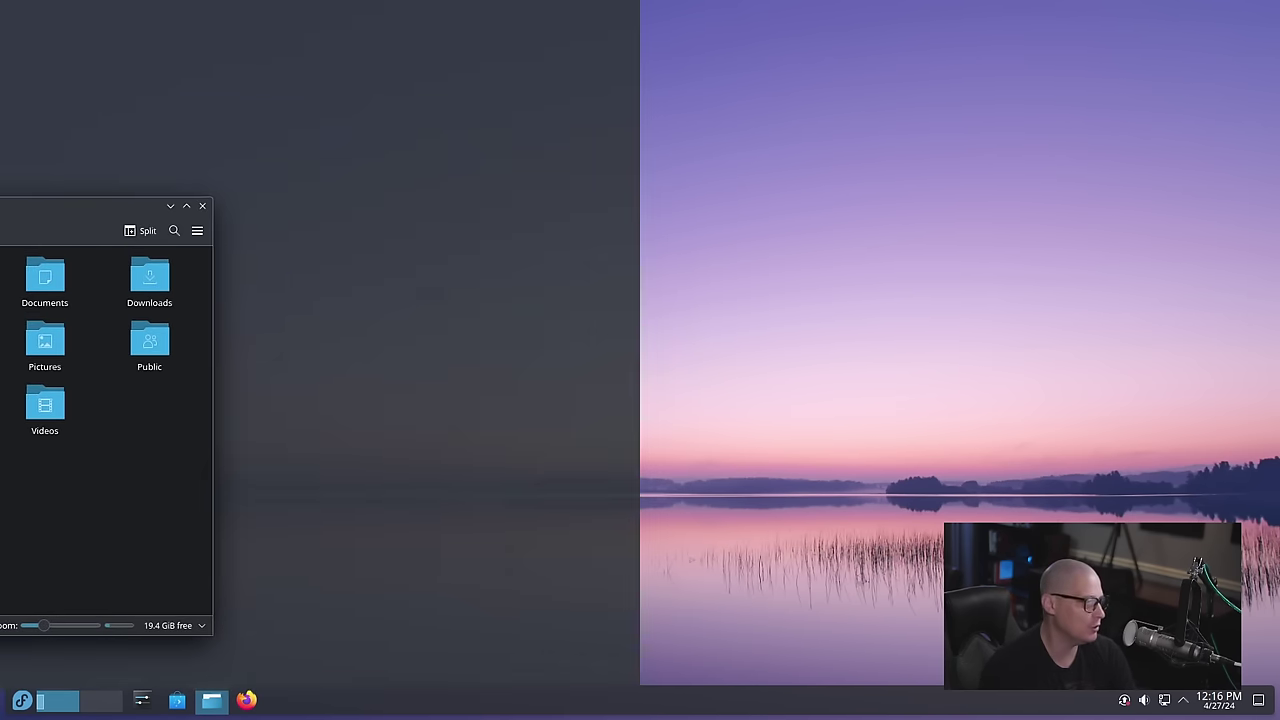
drag(10, 208, 26, 209)
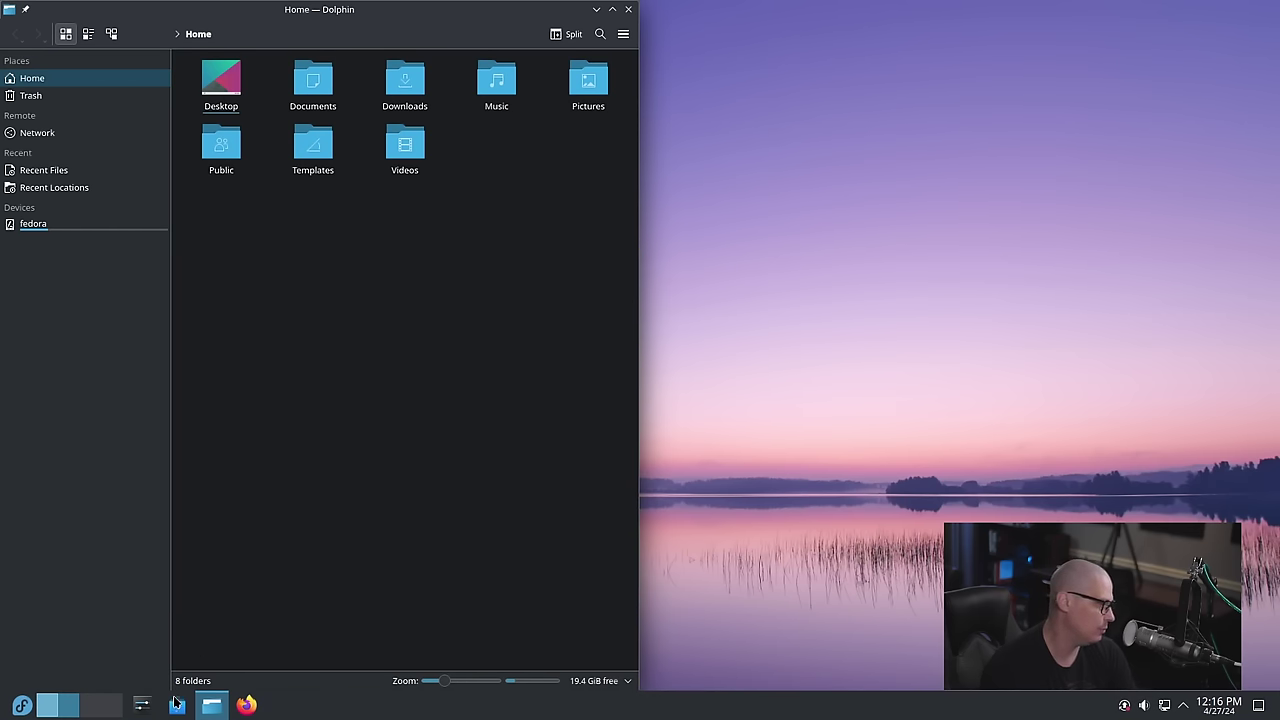
click(211, 705)
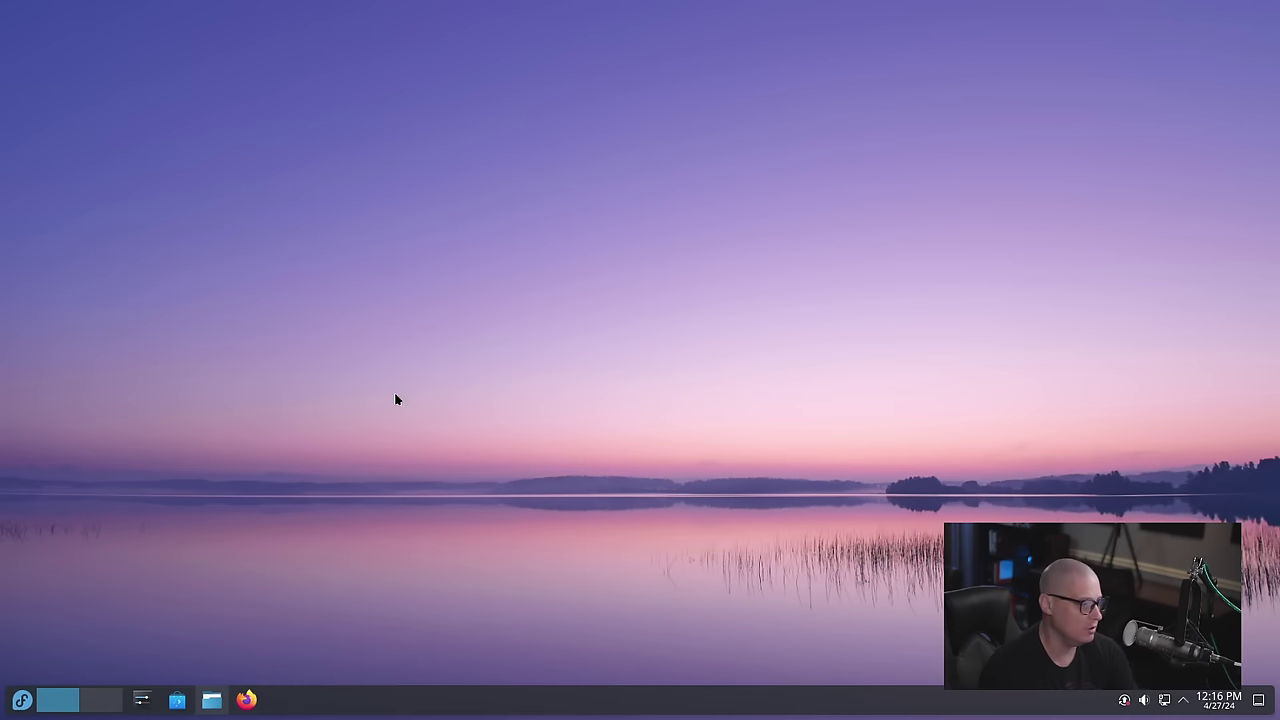
click(212, 700)
Open a second Dolphin window from the taskbar and snap it to the right half
right_click(215, 702)
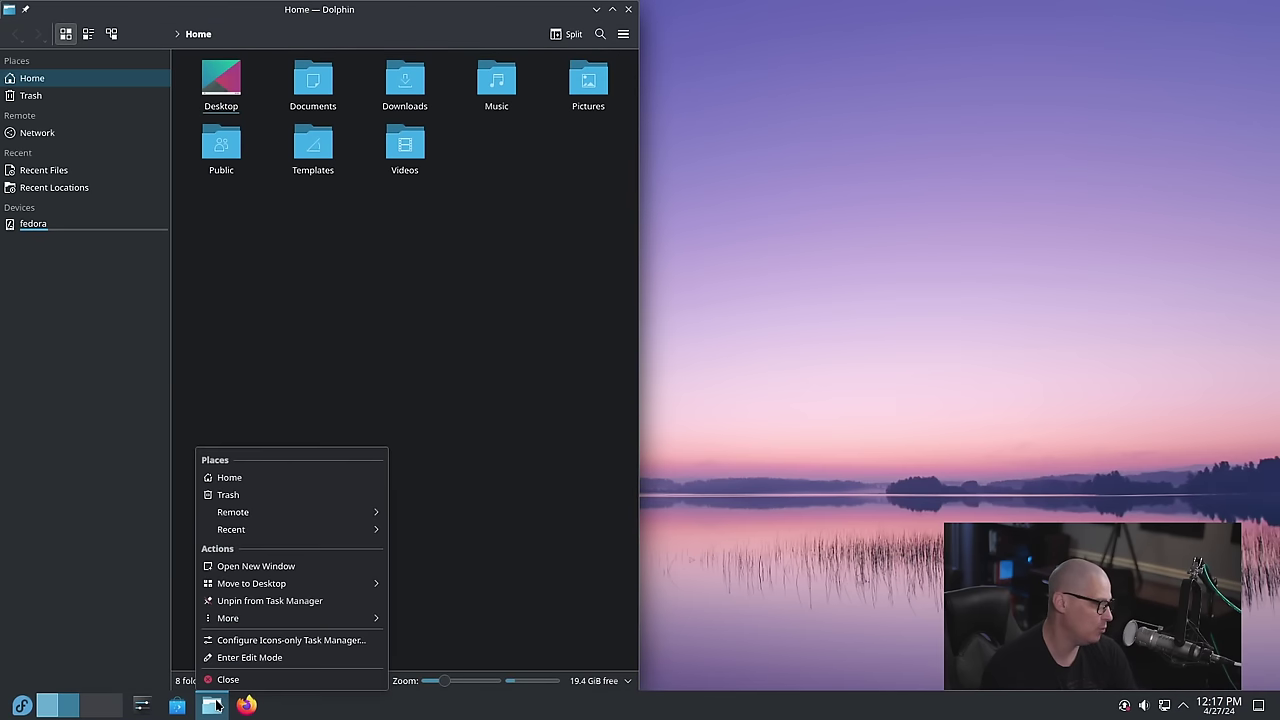
click(262, 566)
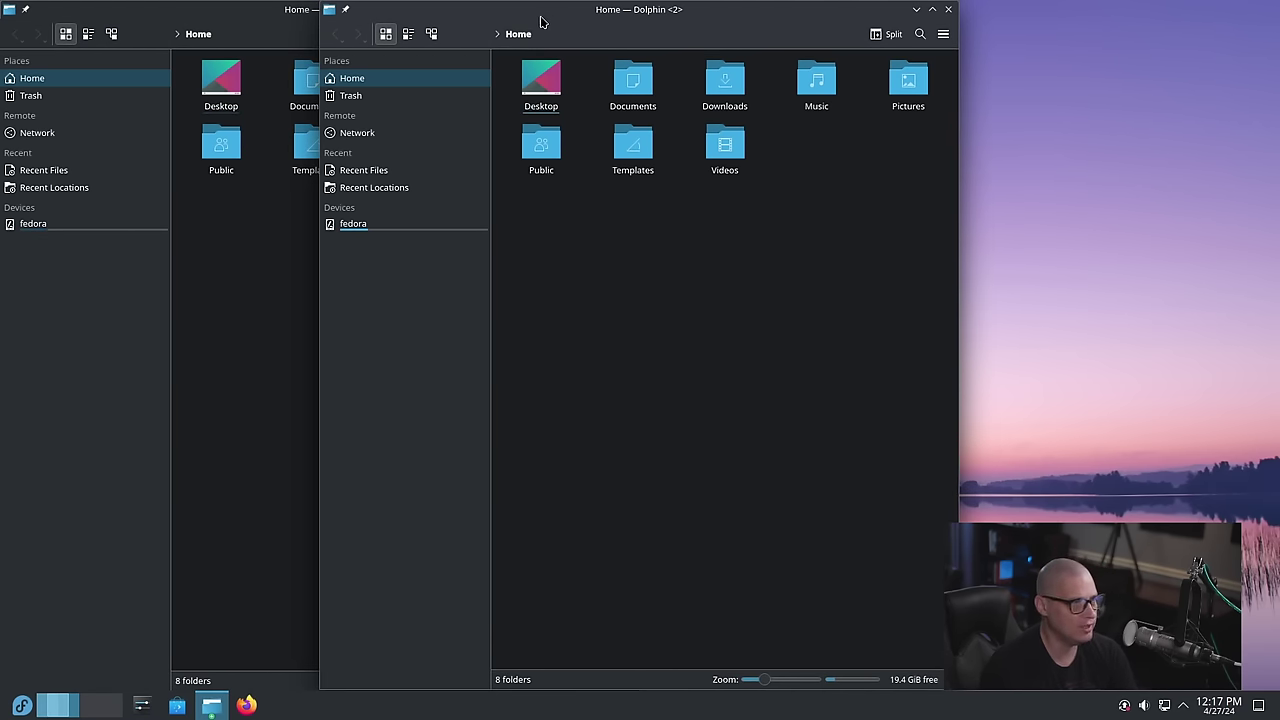
drag(543, 22, 1274, 28)
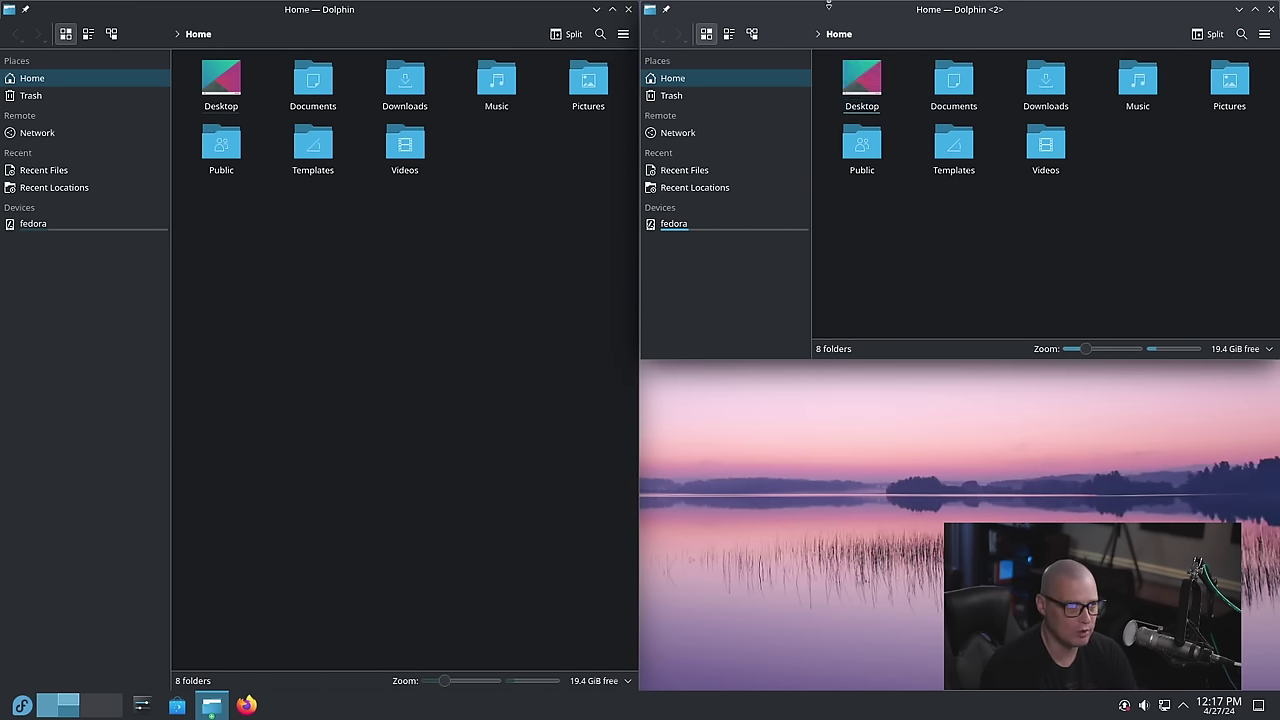
drag(860, 22, 1279, 240)
drag(1207, 309, 1170, 298)
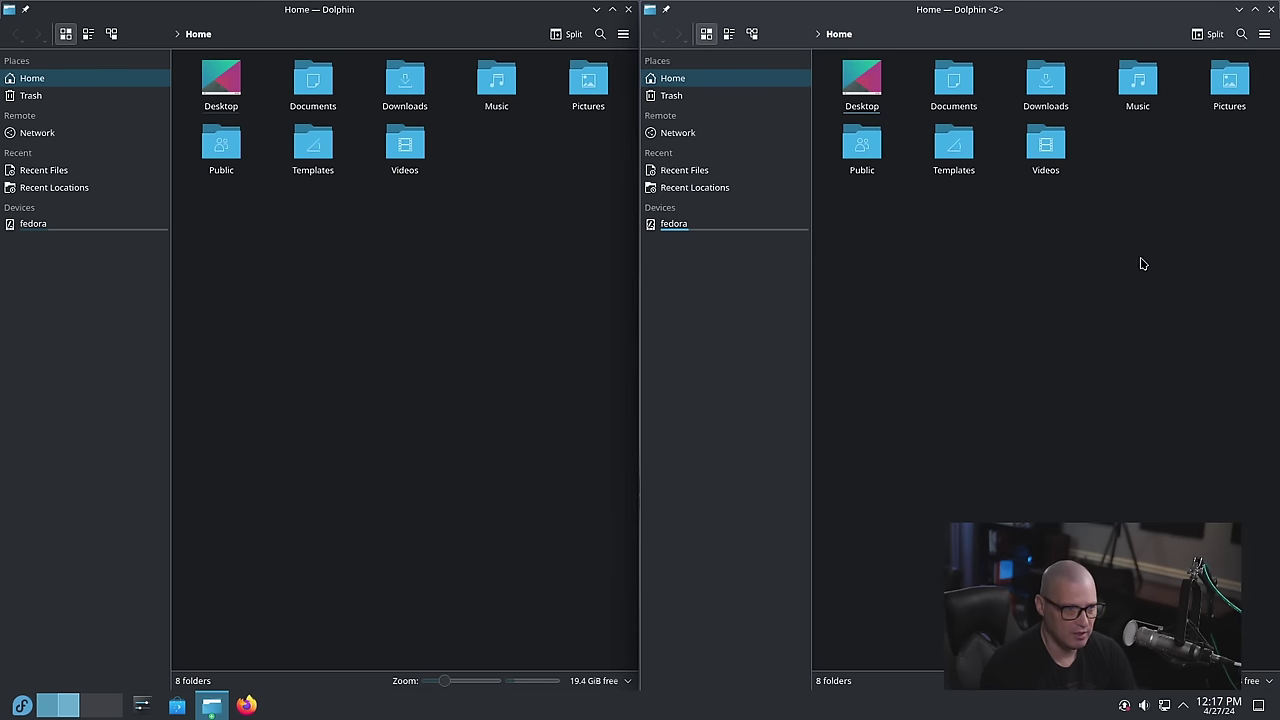
Pull the second Dolphin window out of its tile and close both Dolphin windows
drag(923, 22, 924, 57)
click(1269, 45)
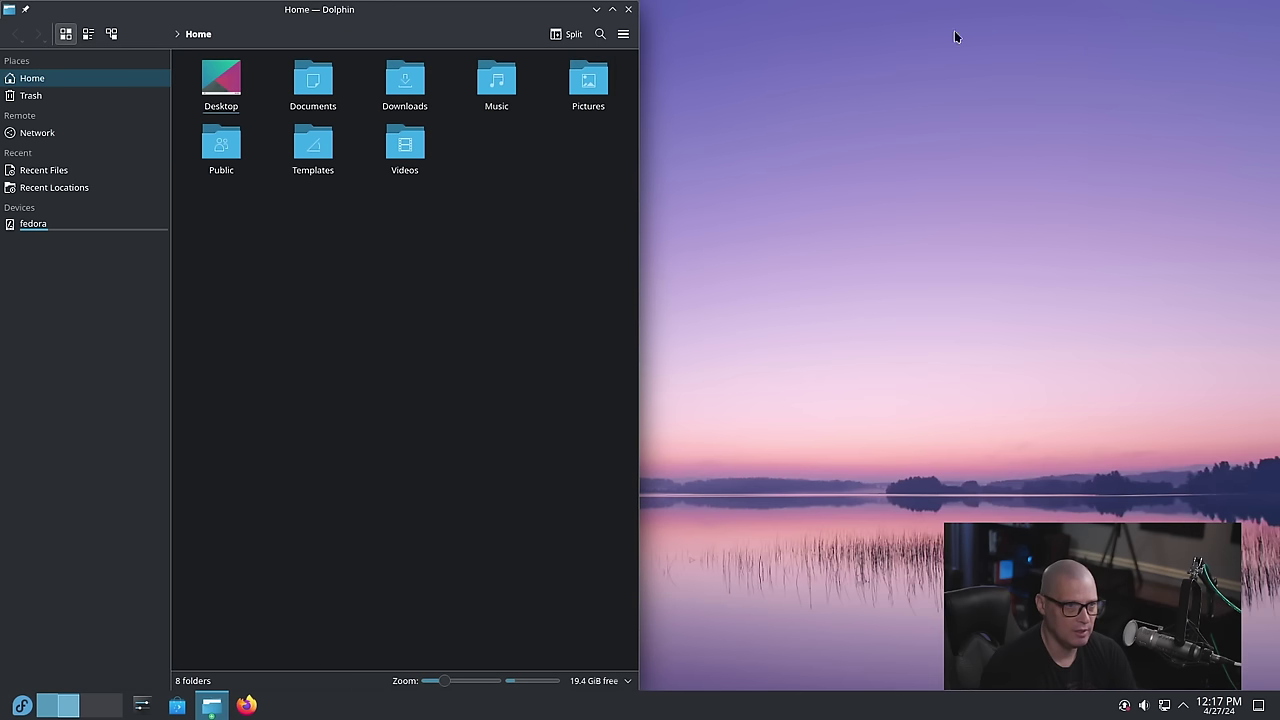
click(629, 10)
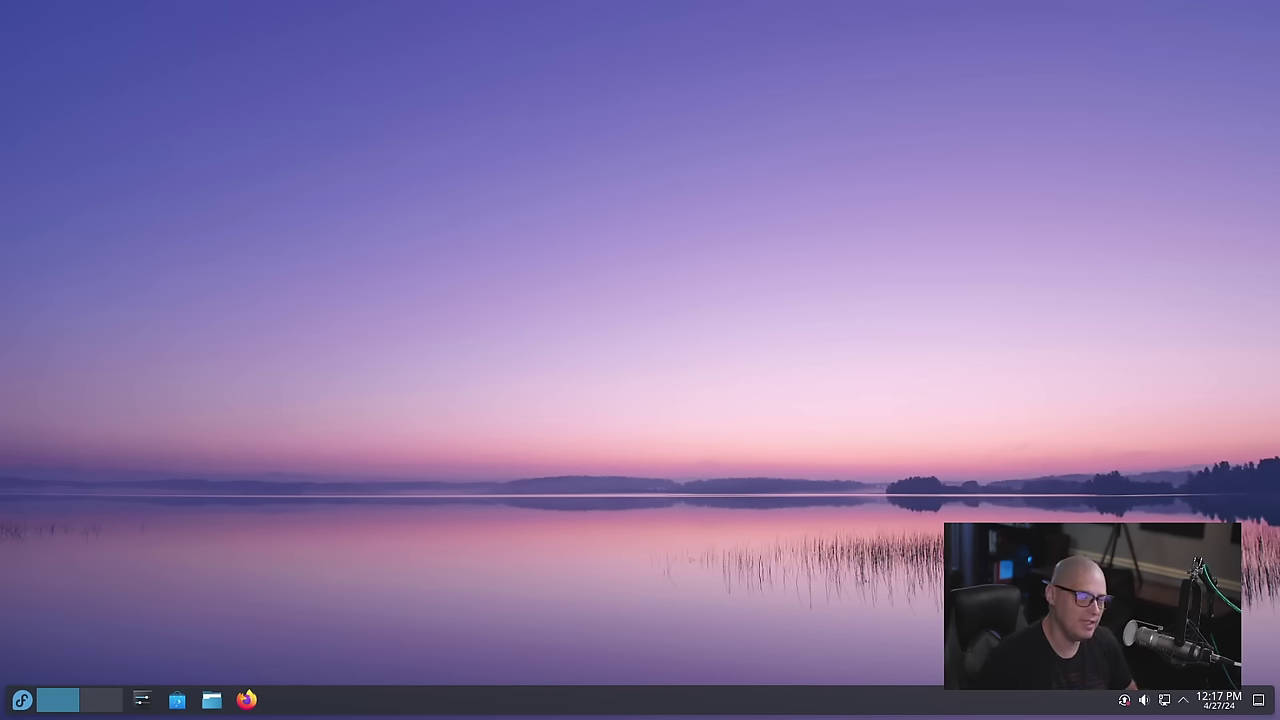